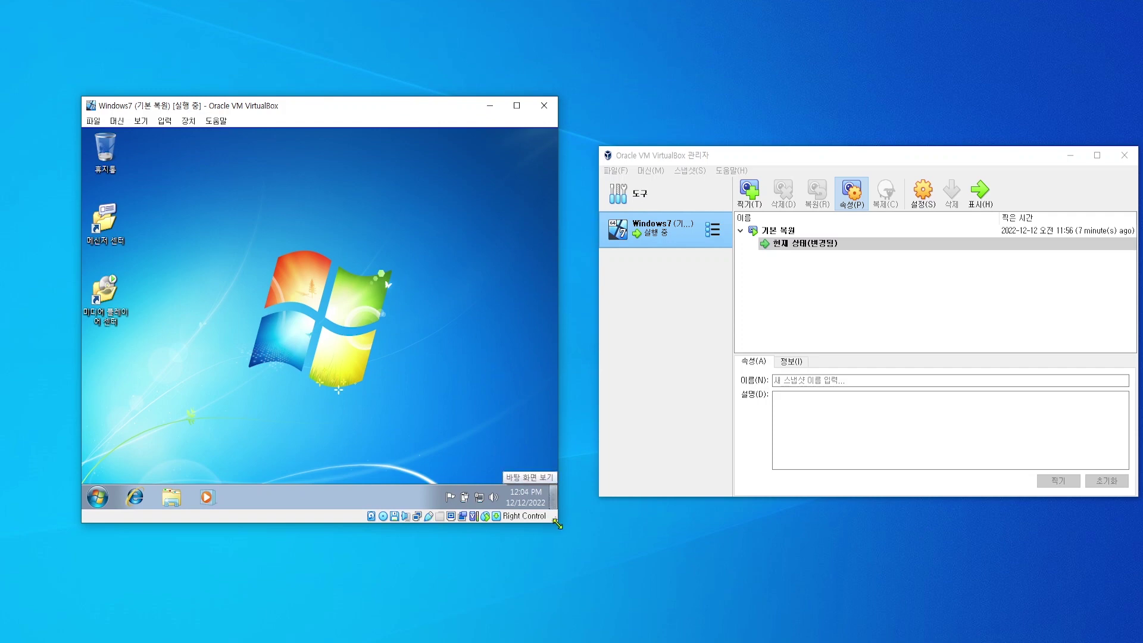
Resize the running Windows7 virtual machine window so it is slightly larger than the guest desktop
{"action": "left_click_drag", "start_coordinate": [557, 524], "coordinate": [660, 635]}
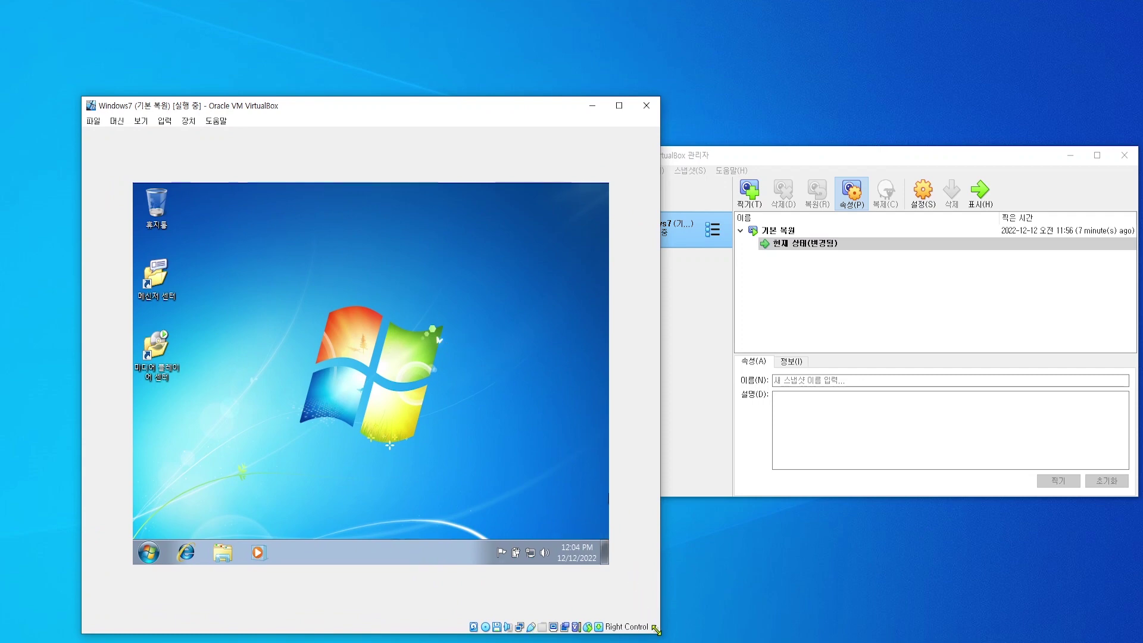
{"action": "left_click_drag", "start_coordinate": [657, 630], "coordinate": [381, 410]}
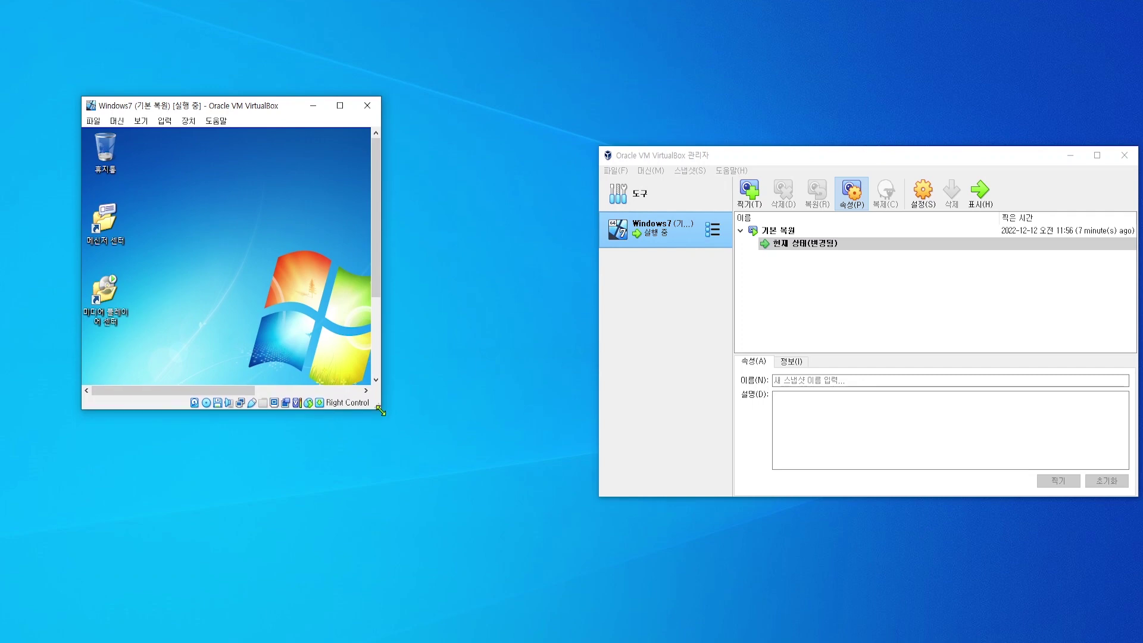
{"action": "left_click_drag", "start_coordinate": [381, 410], "coordinate": [576, 542]}
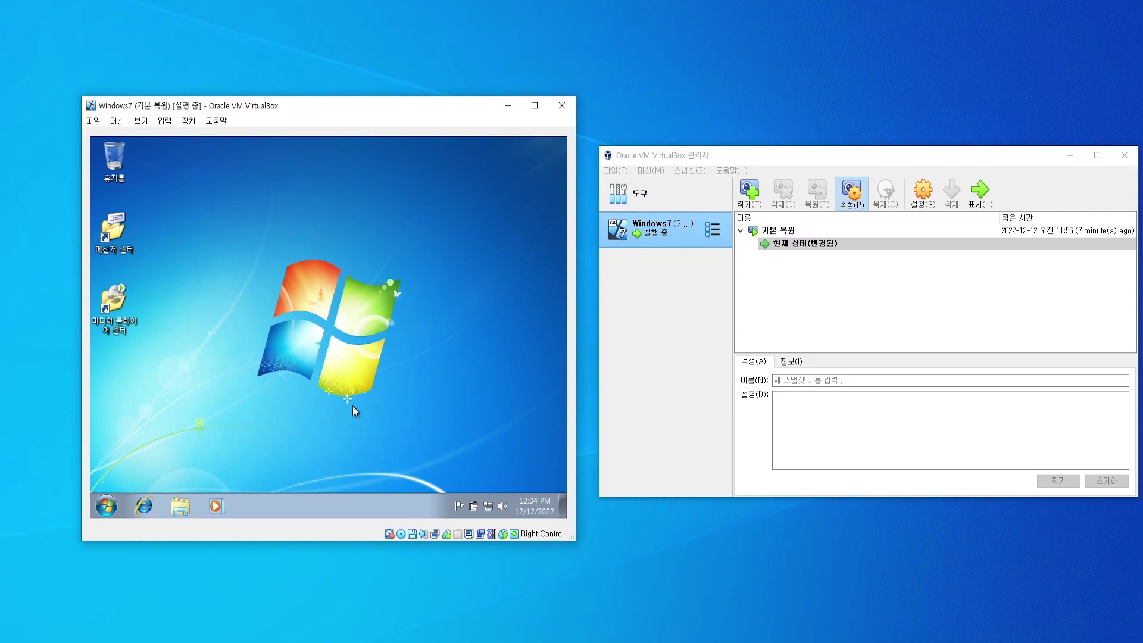
Switch to the host's Music folder and try to drop "Tea Time - Ofshane.mp3" onto the guest desktop
{"action": "key", "text": "alt+Tab"}
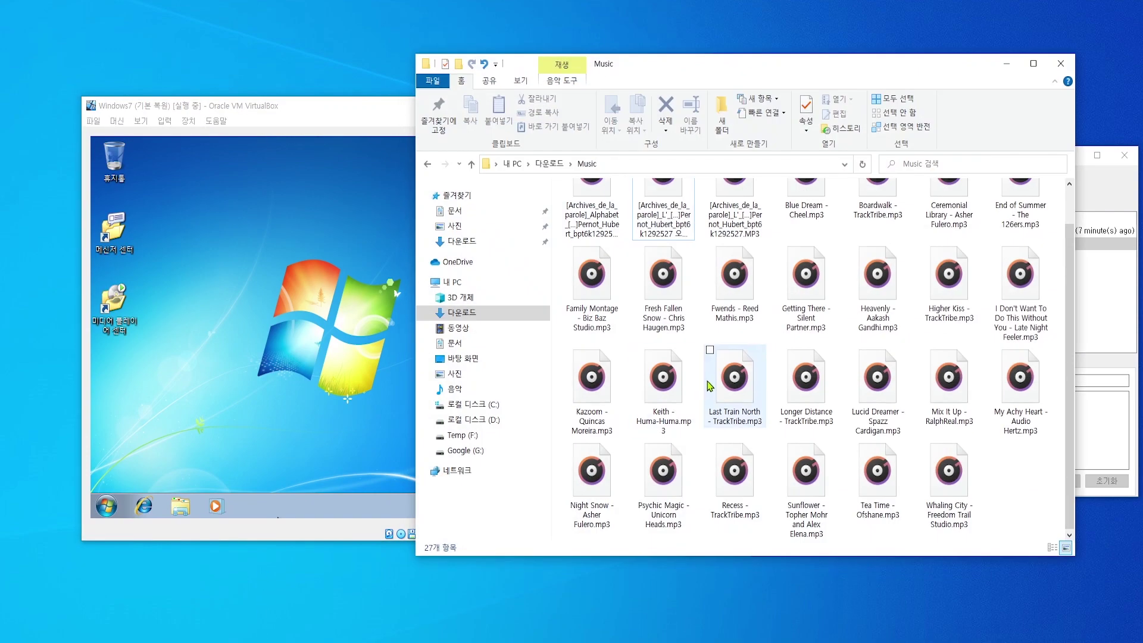
{"action": "left_click", "coordinate": [884, 484]}
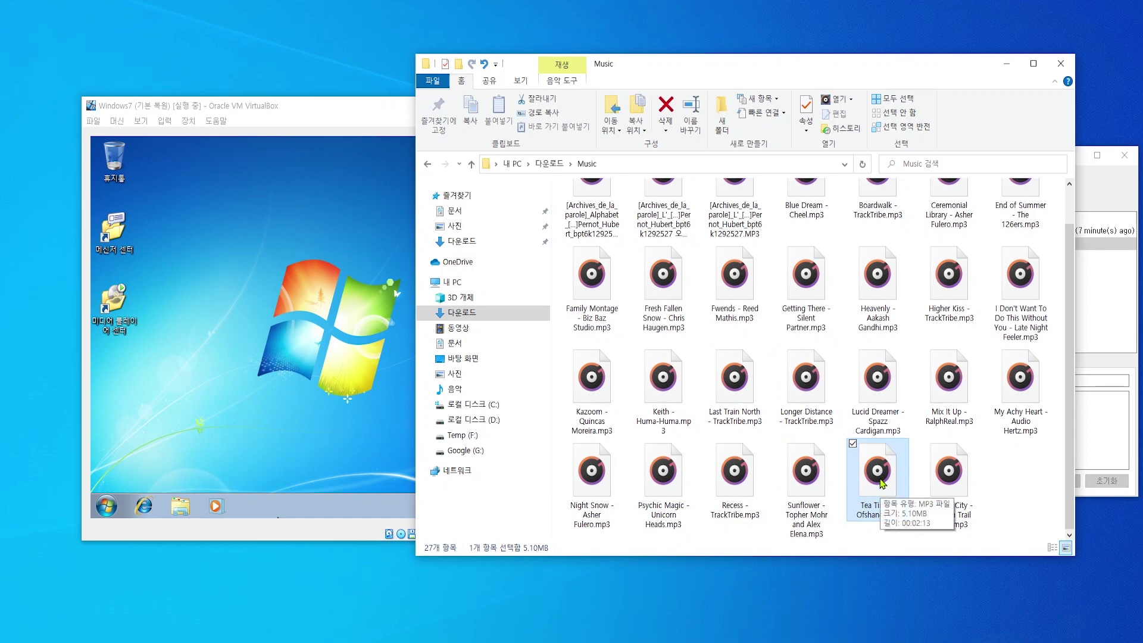
{"action": "left_click_drag", "start_coordinate": [882, 484], "coordinate": [281, 359]}
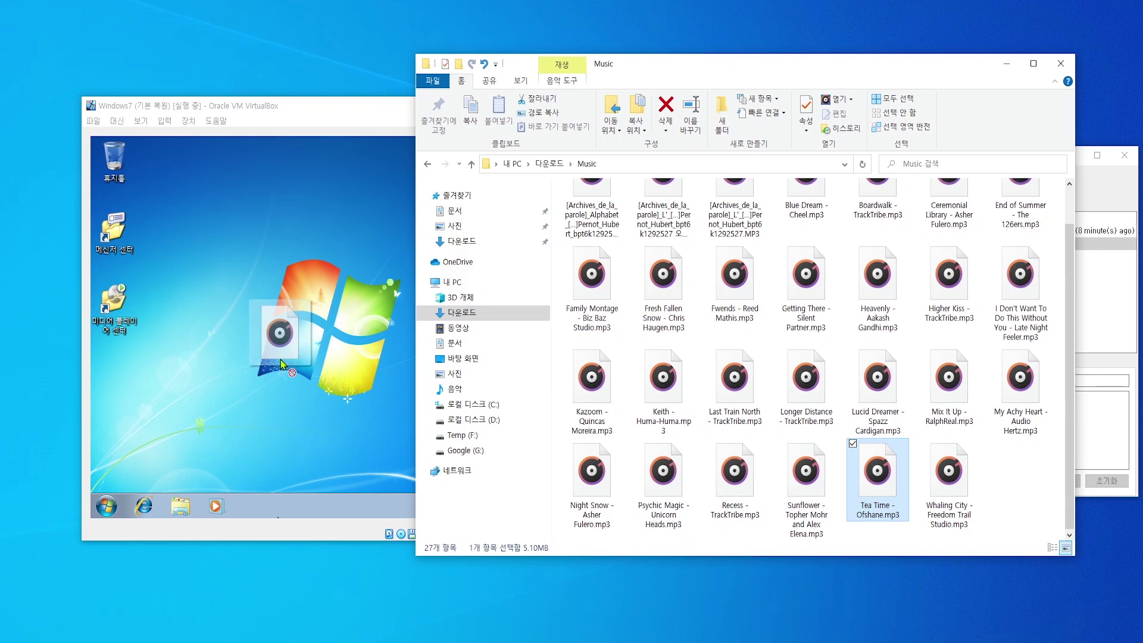
{"action": "left_click_drag", "start_coordinate": [281, 360], "coordinate": [280, 360]}
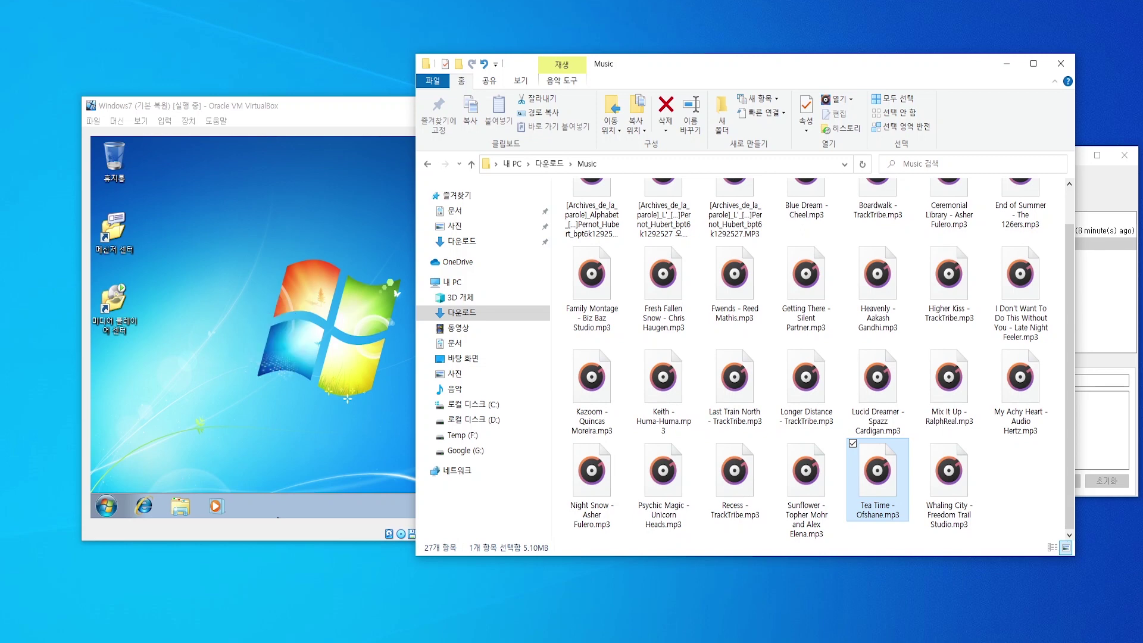
{"action": "left_click", "coordinate": [281, 360]}
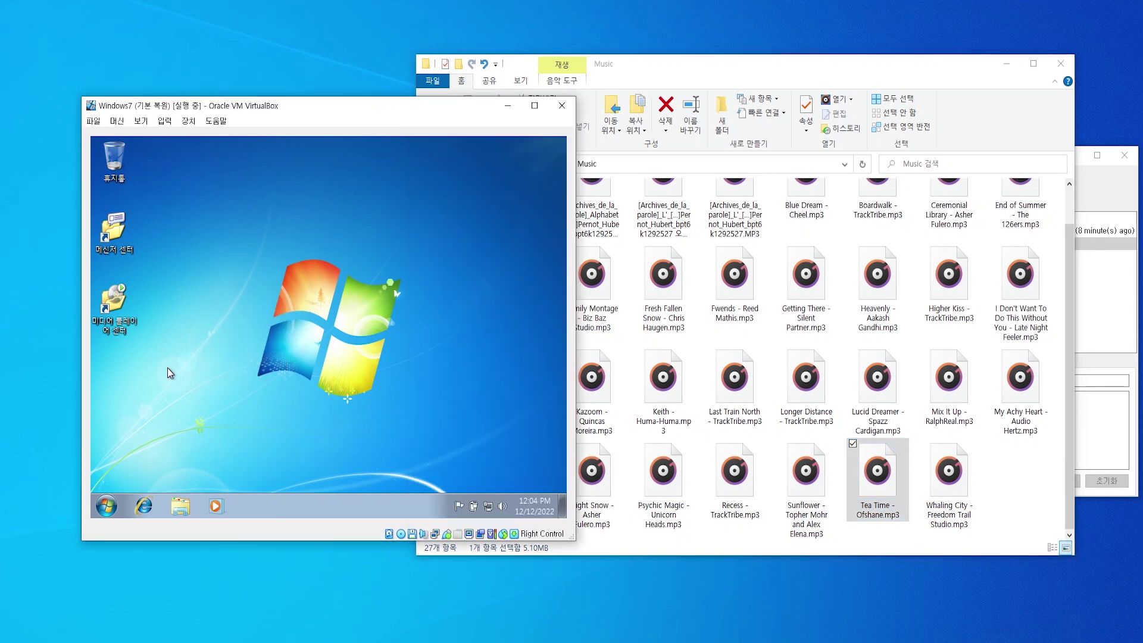
Create a new text document with the default name on the guest desktop and try to move it out to the host
{"action": "right_click", "coordinate": [111, 365]}
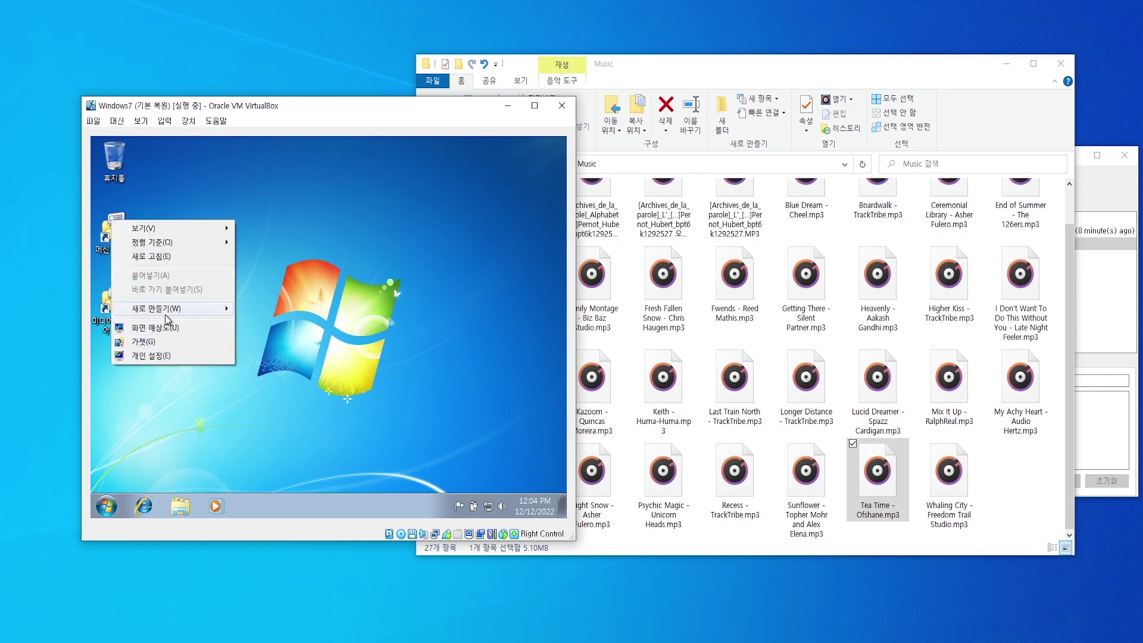
{"action": "mouse_move", "coordinate": [170, 317]}
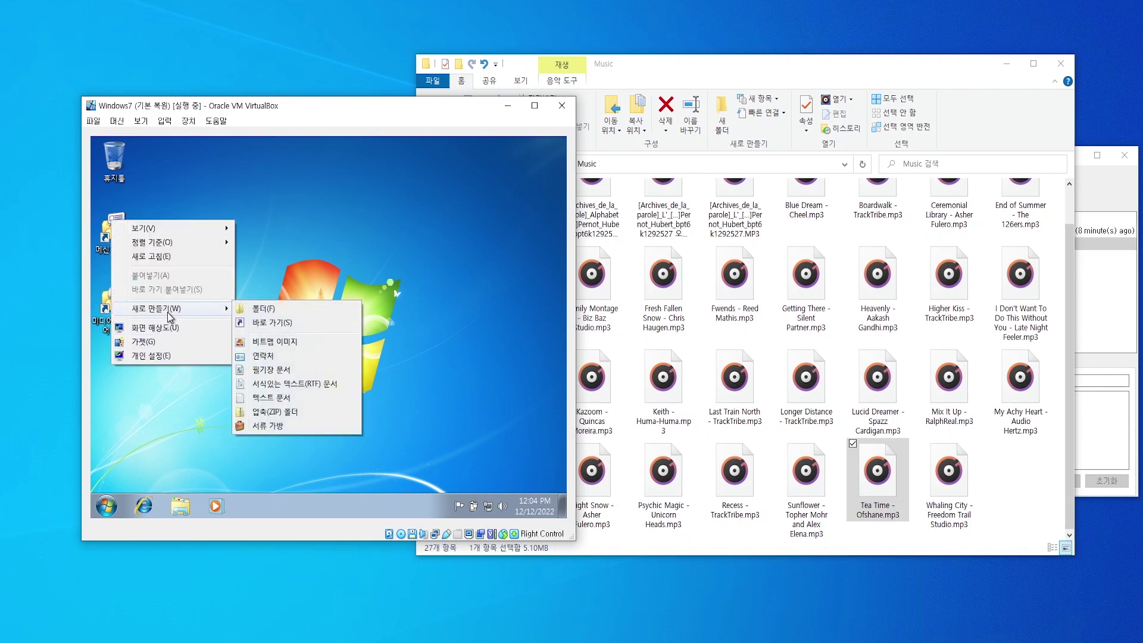
{"action": "left_click", "coordinate": [293, 404]}
{"action": "key", "text": "Return"}
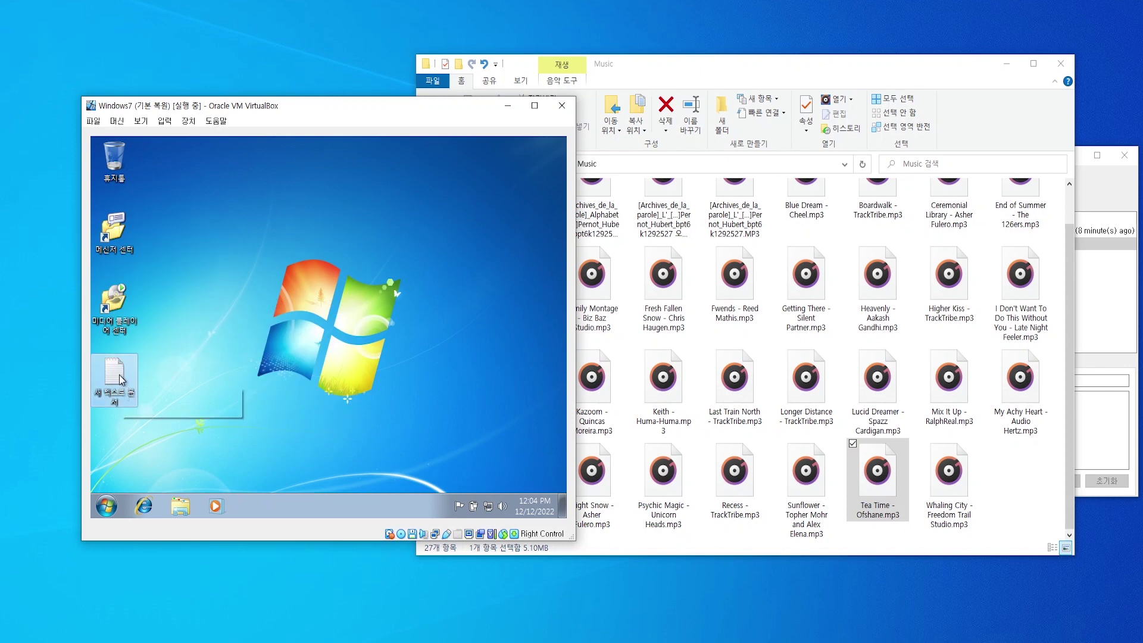
{"action": "mouse_move", "coordinate": [122, 380]}
{"action": "left_mouse_down"}
{"action": "mouse_move", "coordinate": [364, 417]}
{"action": "mouse_move", "coordinate": [587, 485]}
{"action": "mouse_move", "coordinate": [586, 375]}
{"action": "mouse_move", "coordinate": [491, 318]}
{"action": "mouse_move", "coordinate": [566, 297]}
{"action": "mouse_move", "coordinate": [337, 276]}
{"action": "mouse_move", "coordinate": [566, 306]}
{"action": "mouse_move", "coordinate": [110, 381]}
{"action": "left_mouse_up"}
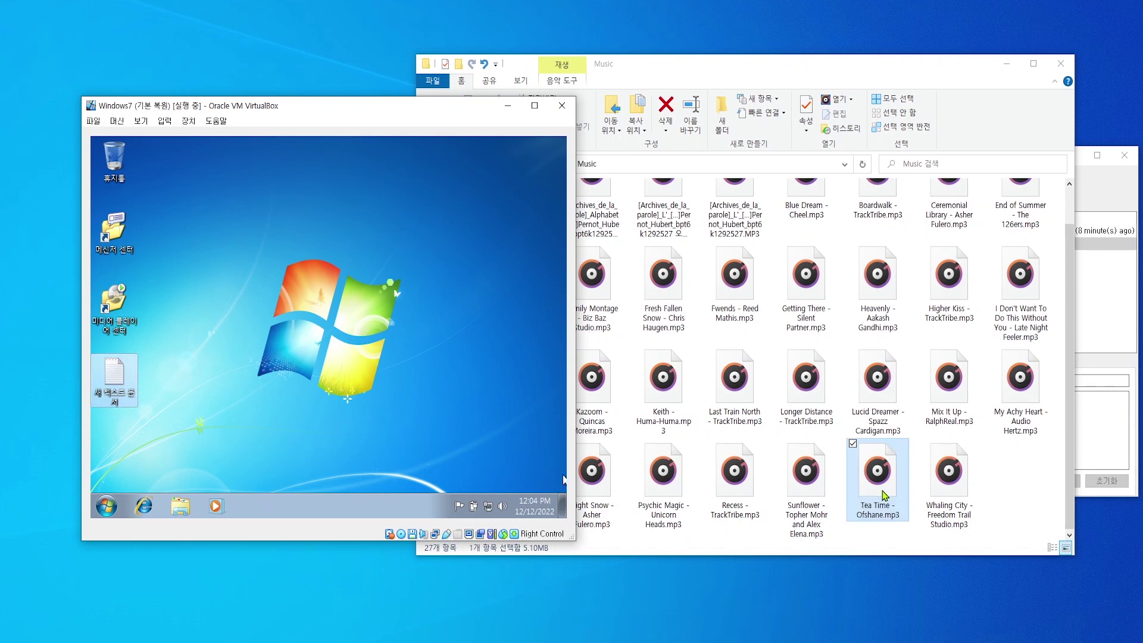
Copy "Tea Time - Ofshane.mp3" on the host, try to paste it on the guest desktop, and minimize the Music folder window
{"action": "right_click", "coordinate": [859, 476]}
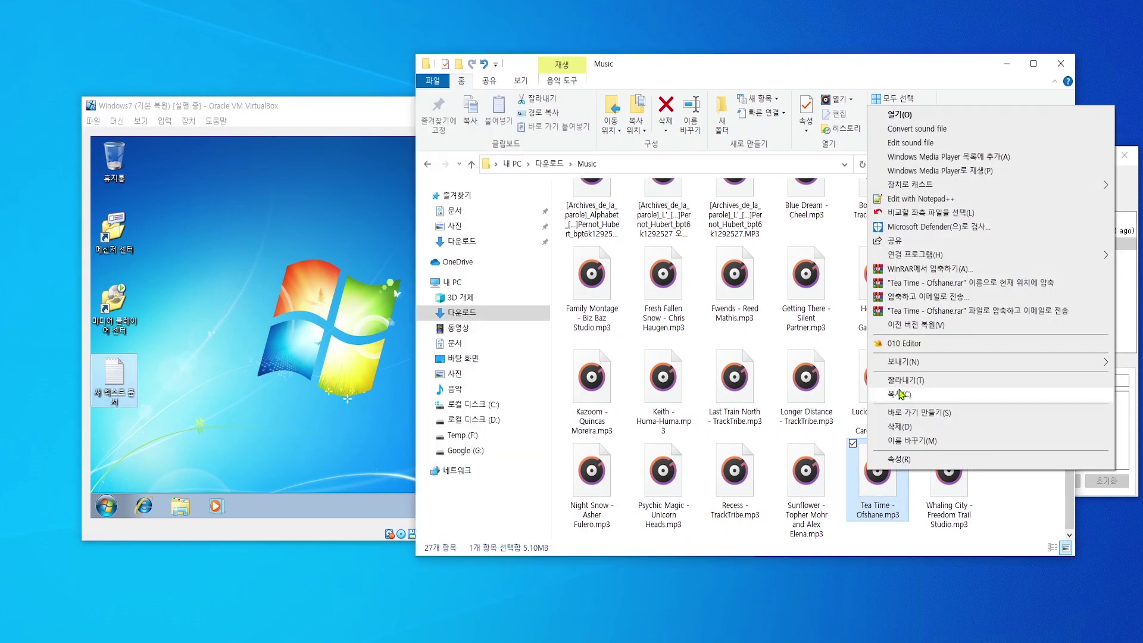
{"action": "left_click", "coordinate": [964, 394]}
{"action": "left_click", "coordinate": [264, 292]}
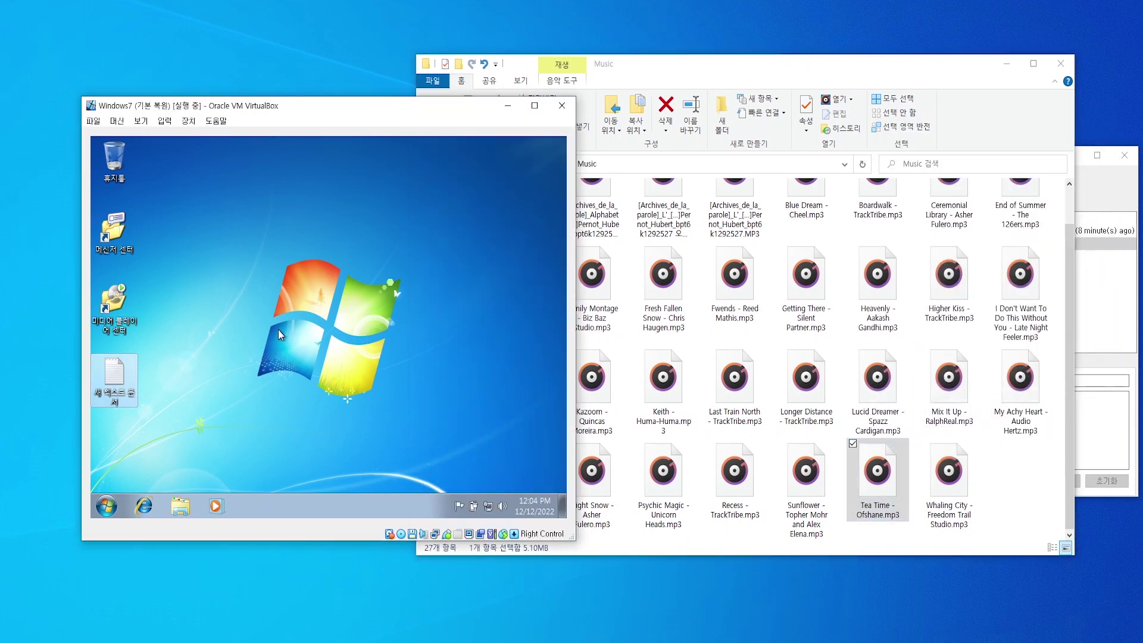
{"action": "right_click", "coordinate": [262, 287]}
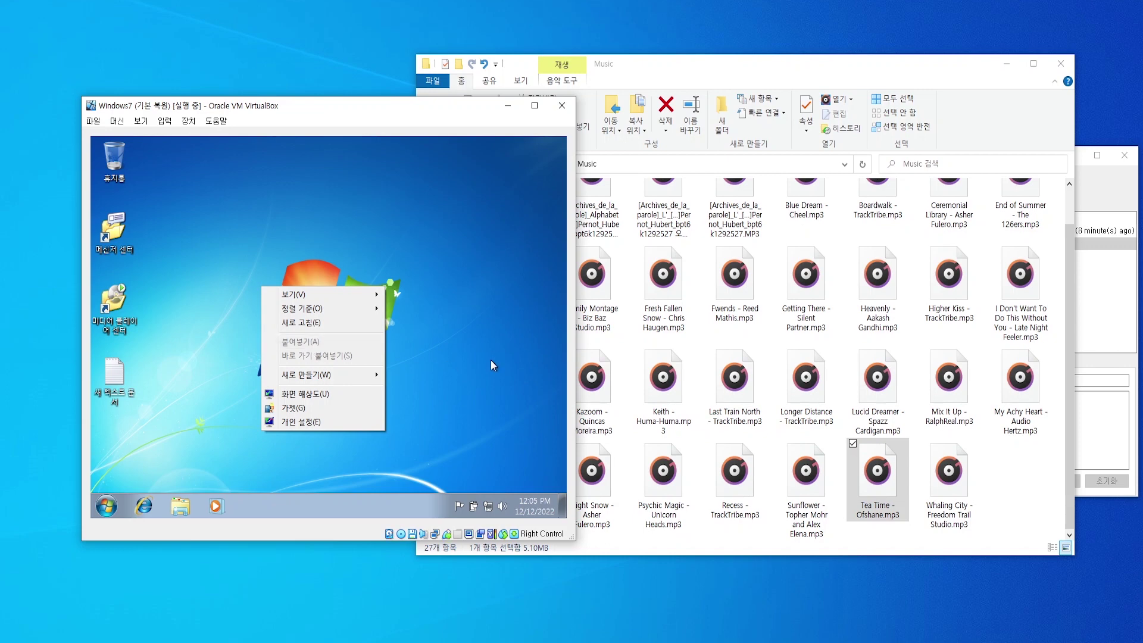
{"action": "left_click", "coordinate": [480, 341]}
{"action": "left_click", "coordinate": [1007, 64]}
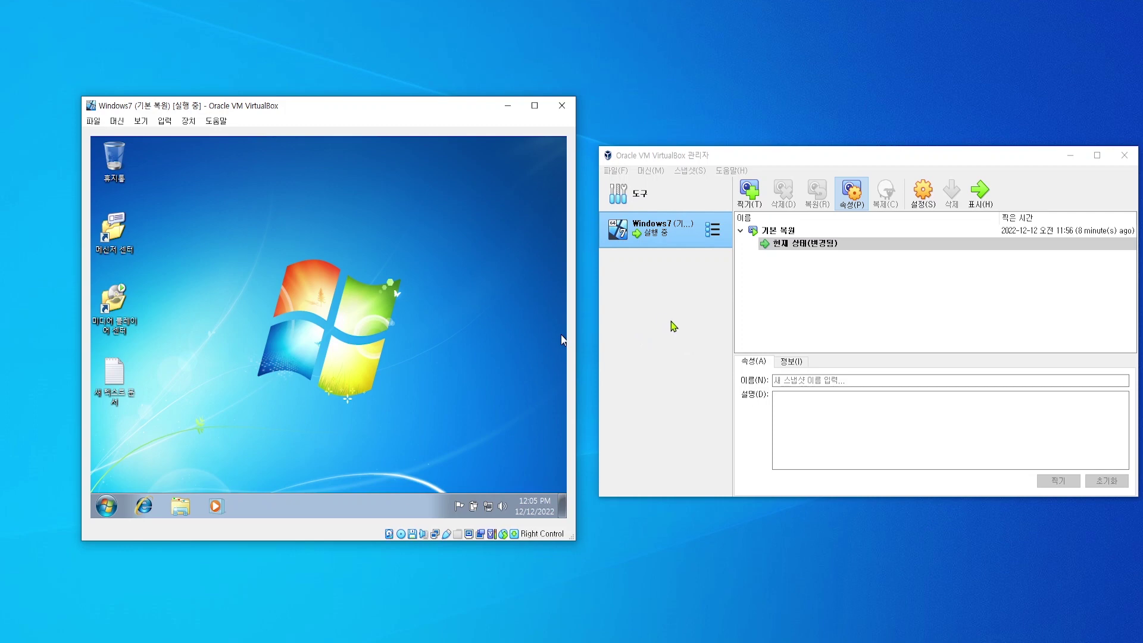
Open the advanced general settings of the Windows7 machine and set clipboard sharing (클립보드 공유) to 양방향
{"action": "right_click", "coordinate": [686, 231]}
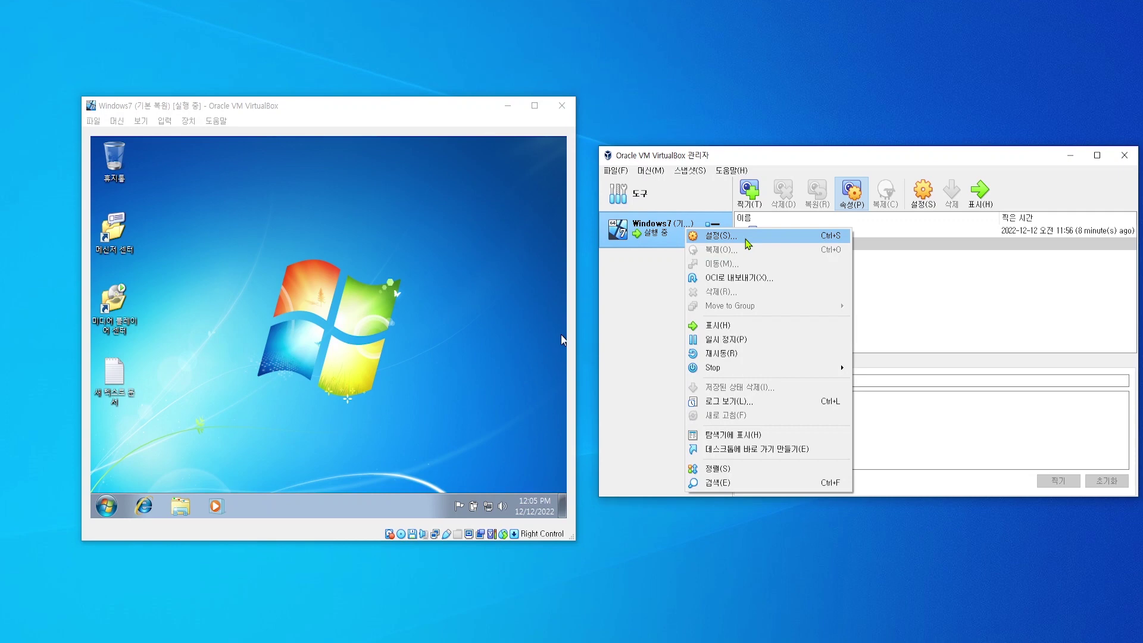
{"action": "left_click", "coordinate": [906, 171]}
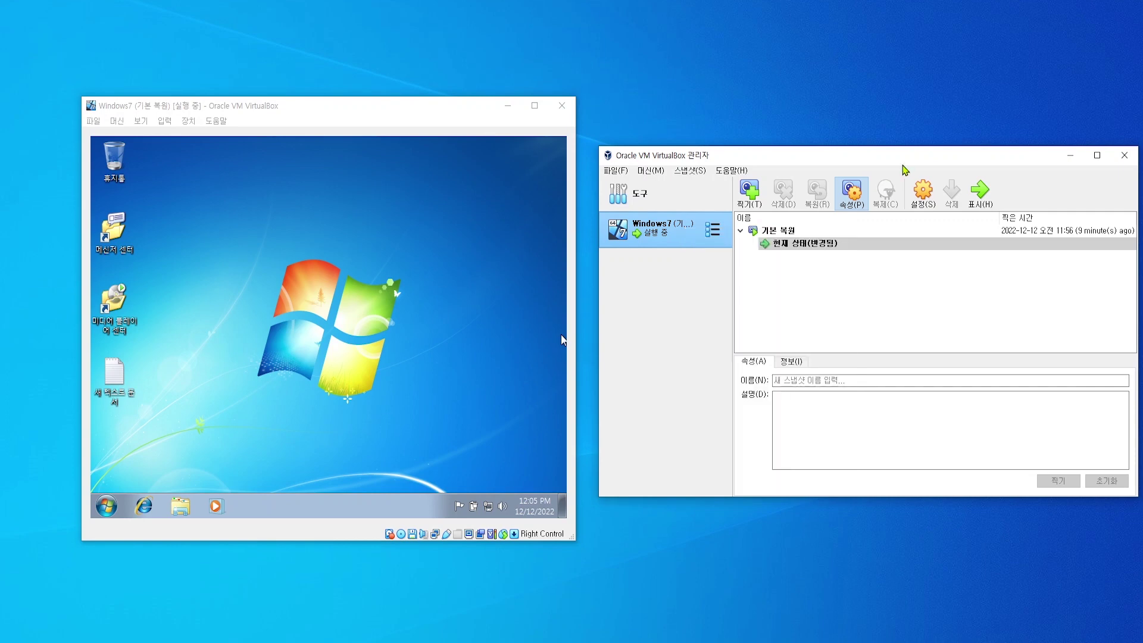
{"action": "left_click", "coordinate": [924, 193]}
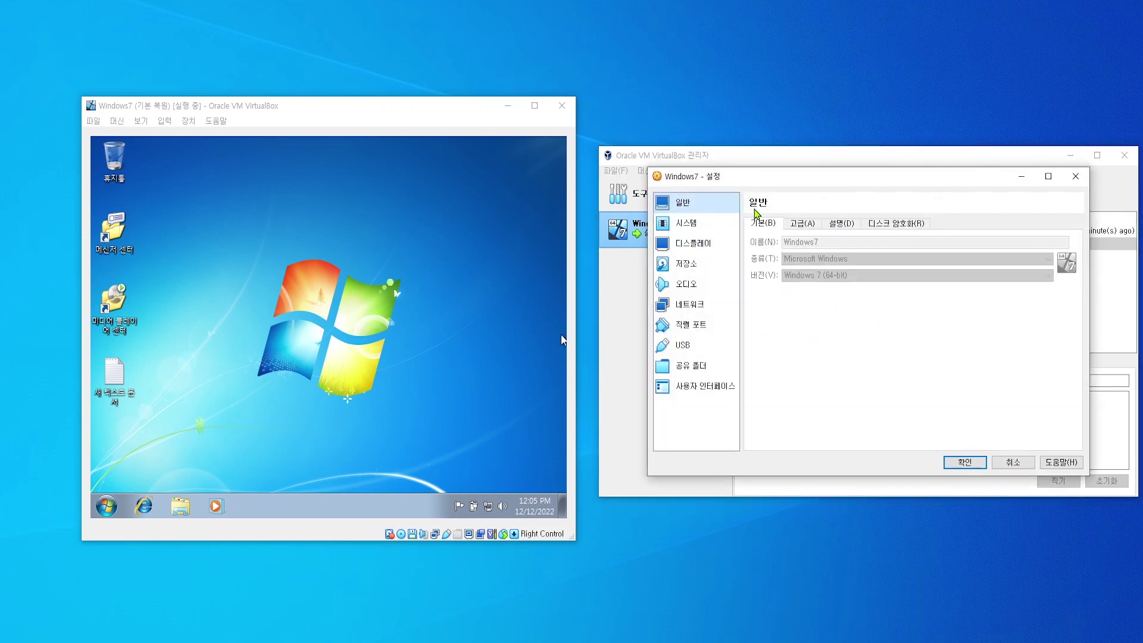
{"action": "left_click", "coordinate": [814, 230]}
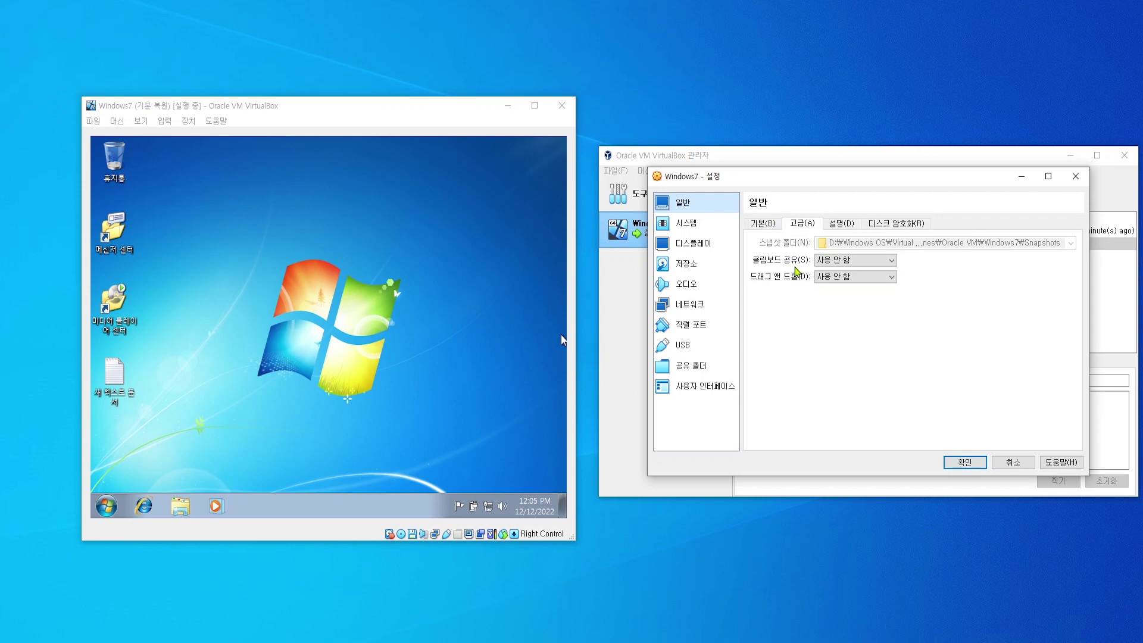
{"action": "left_click", "coordinate": [872, 262]}
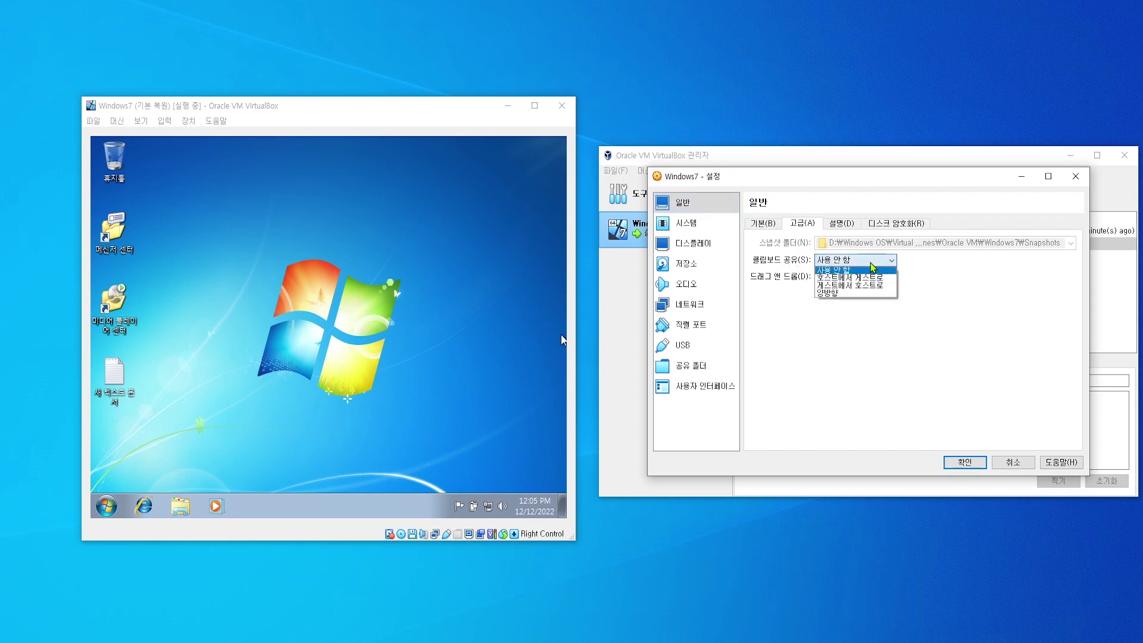
{"action": "left_click", "coordinate": [858, 292]}
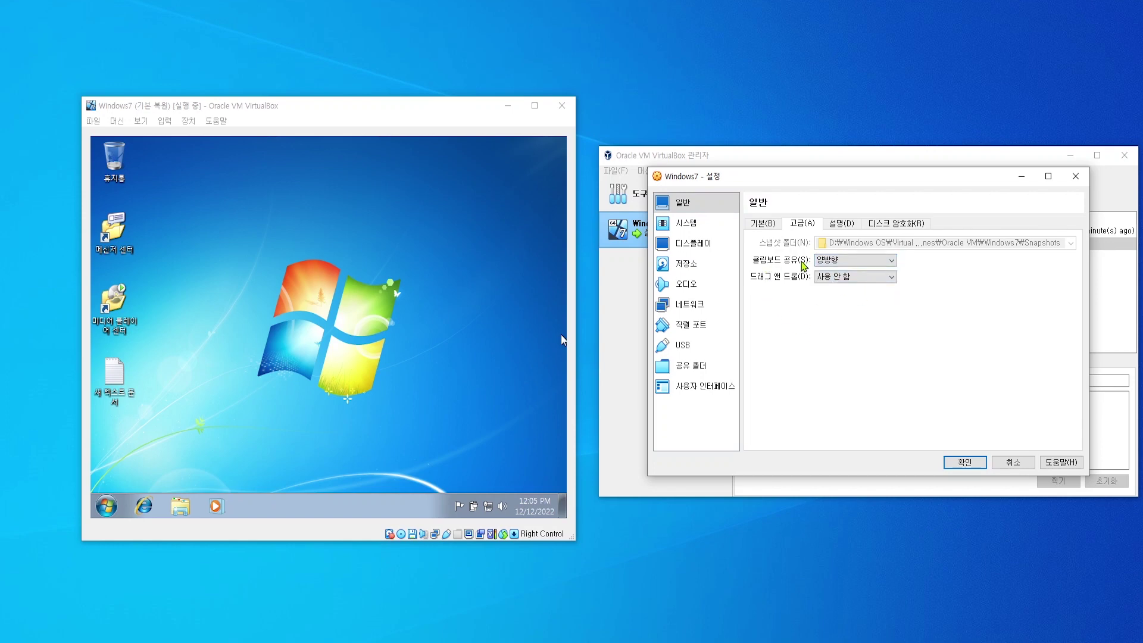
Copy the text document on the guest desktop and return to the Windows7 settings dialog
{"action": "left_click", "coordinate": [256, 298]}
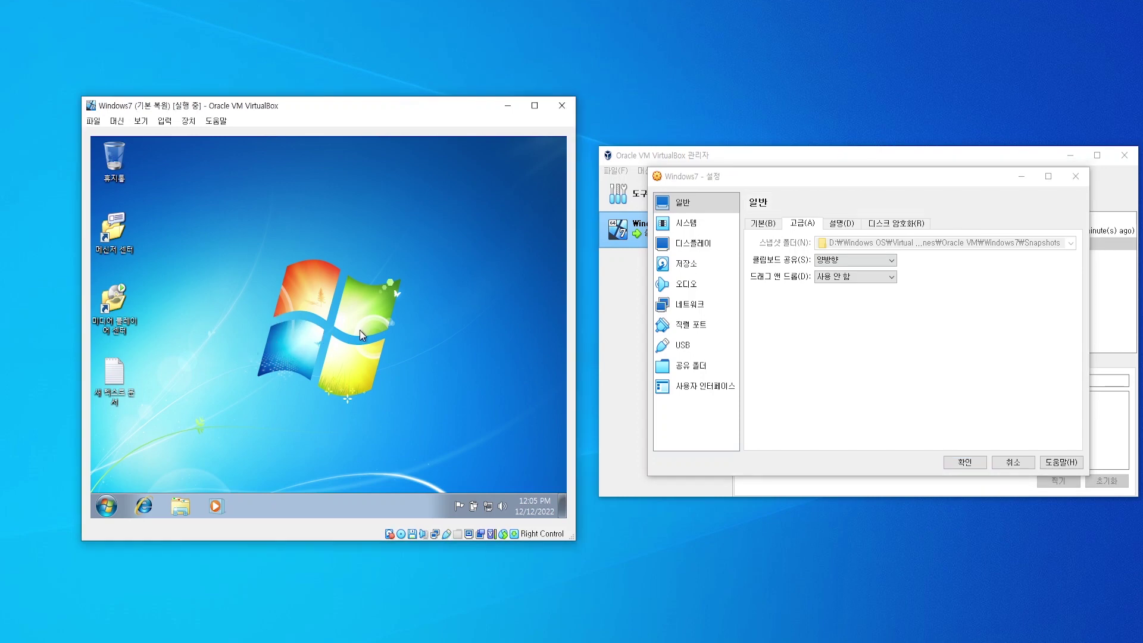
{"action": "left_click", "coordinate": [128, 376]}
{"action": "right_click", "coordinate": [130, 374]}
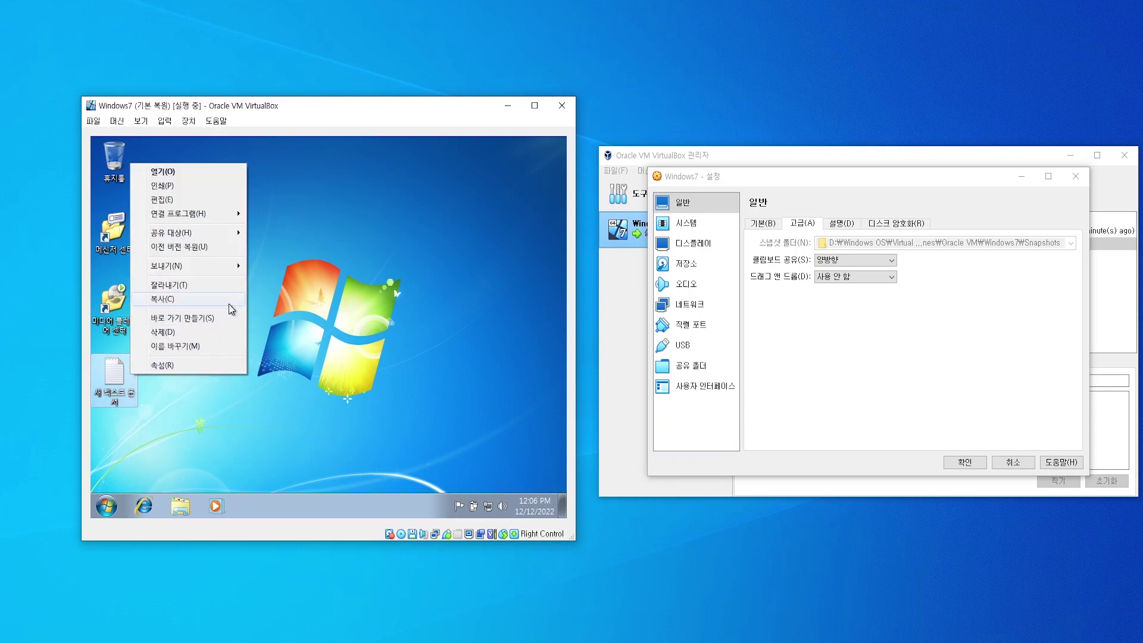
{"action": "left_click", "coordinate": [183, 298]}
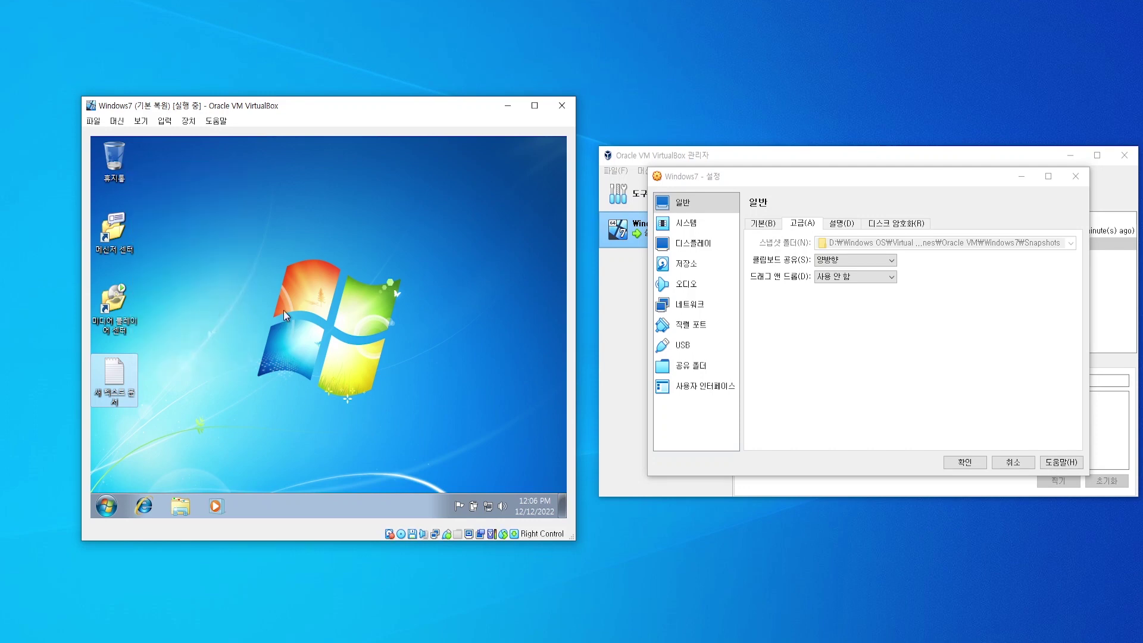
{"action": "left_click", "coordinate": [858, 344]}
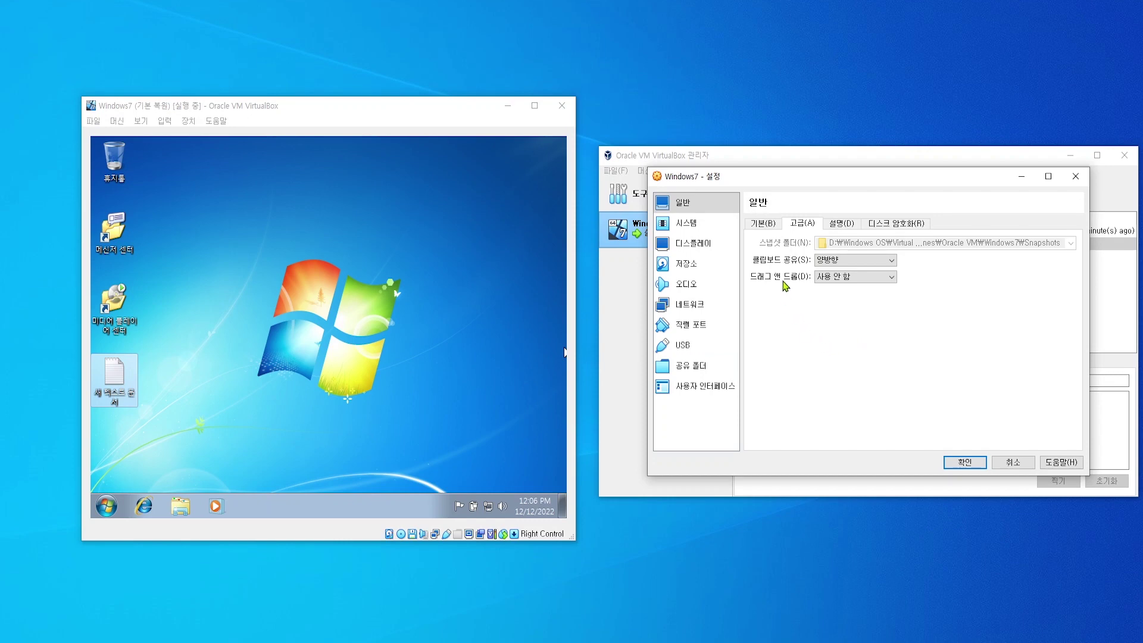
Set the machine's 드래그 앤 드롭 option to 양방향 and apply the Windows7 settings
{"action": "left_click", "coordinate": [853, 278]}
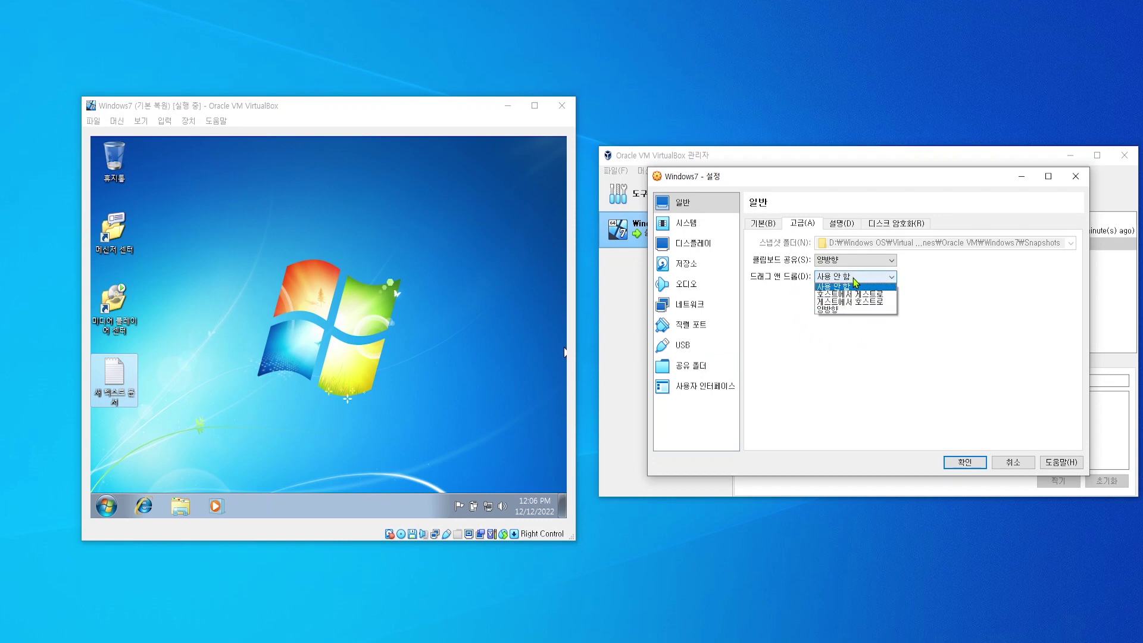
{"action": "left_click", "coordinate": [860, 310]}
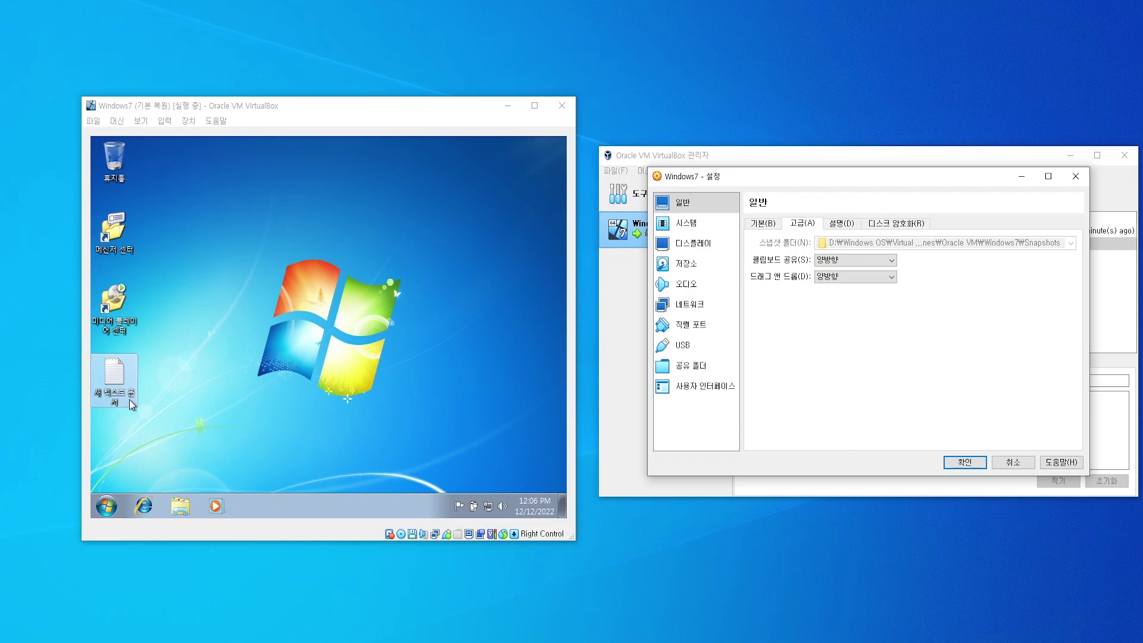
{"action": "left_click_drag", "start_coordinate": [131, 405], "coordinate": [133, 382]}
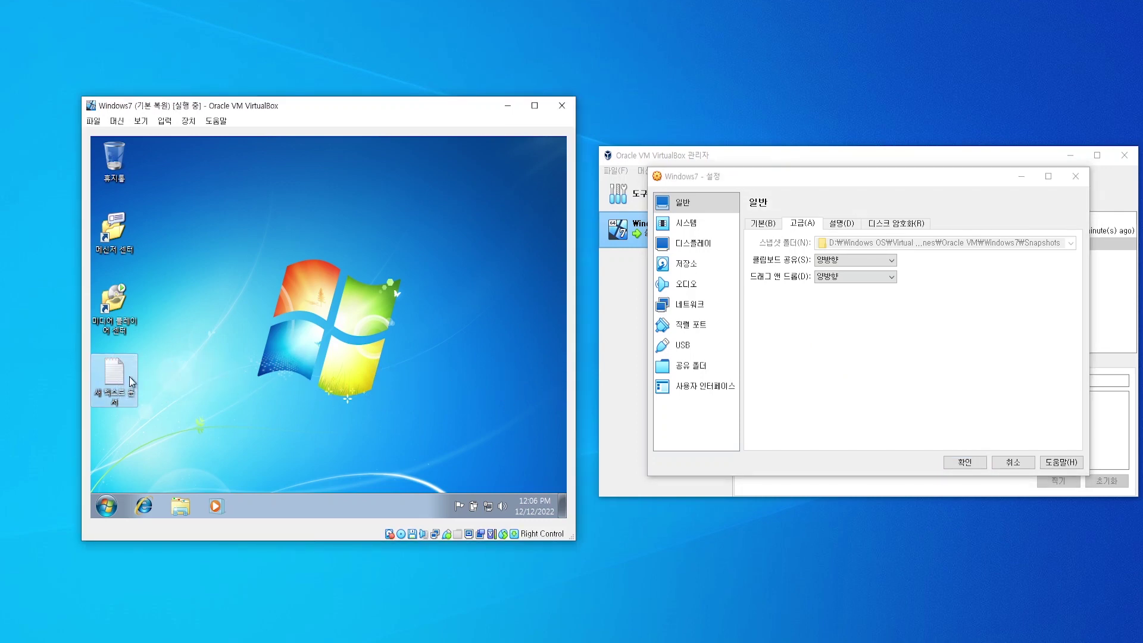
{"action": "left_click", "coordinate": [882, 374]}
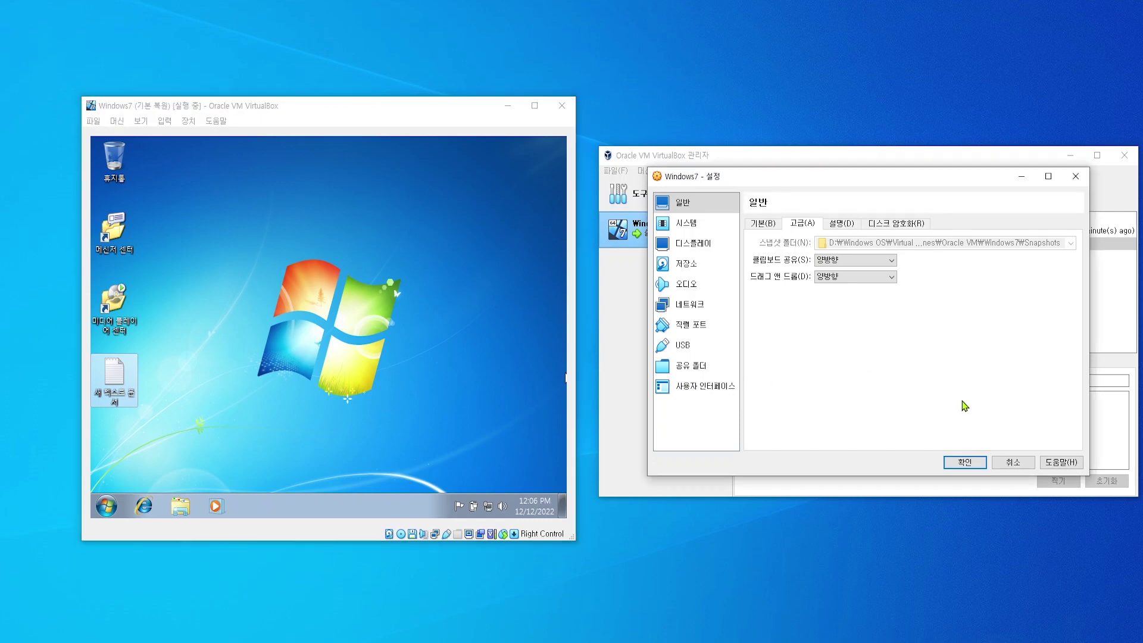
{"action": "left_click", "coordinate": [960, 469]}
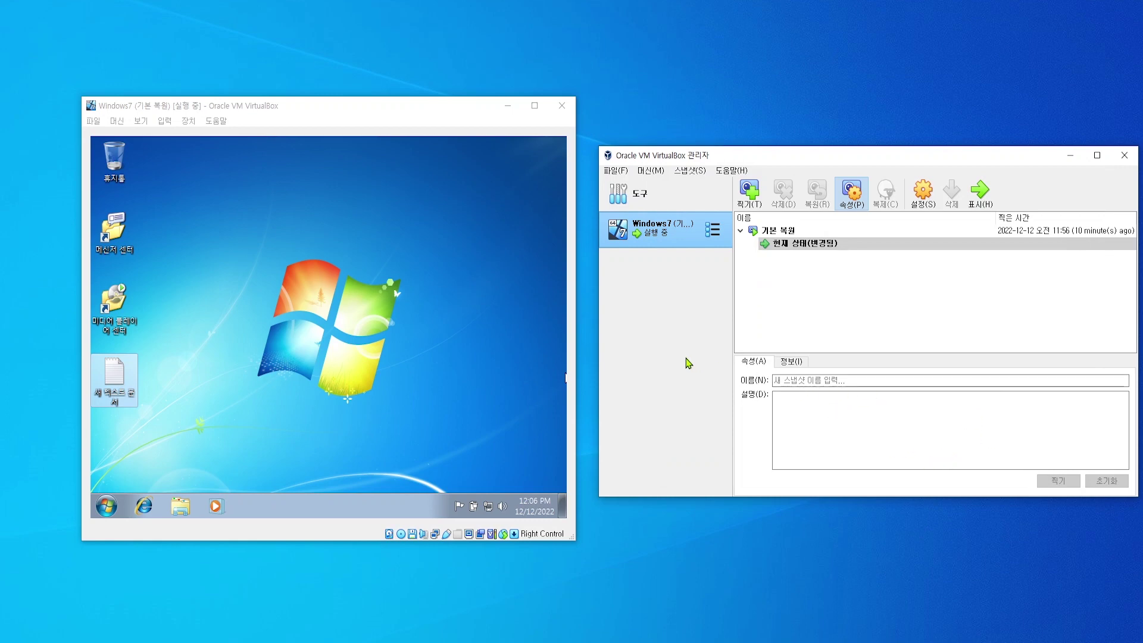
Check the clipboard sharing and 드래그 앤 드롭 modes among the running machine's device options
{"action": "left_click", "coordinate": [344, 260]}
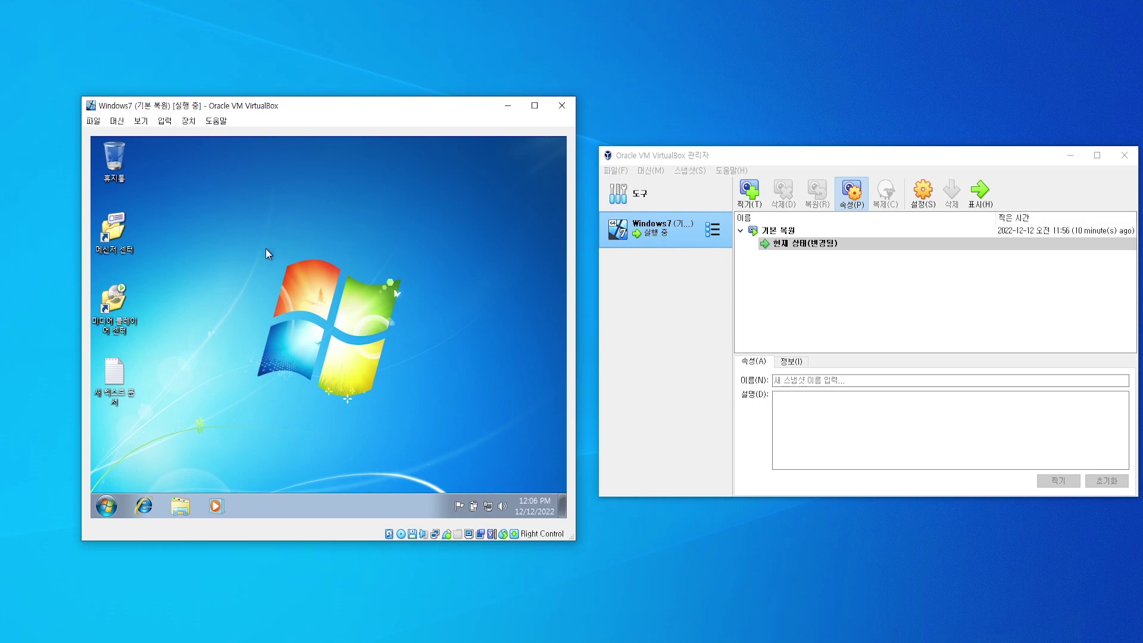
{"action": "left_click", "coordinate": [191, 123]}
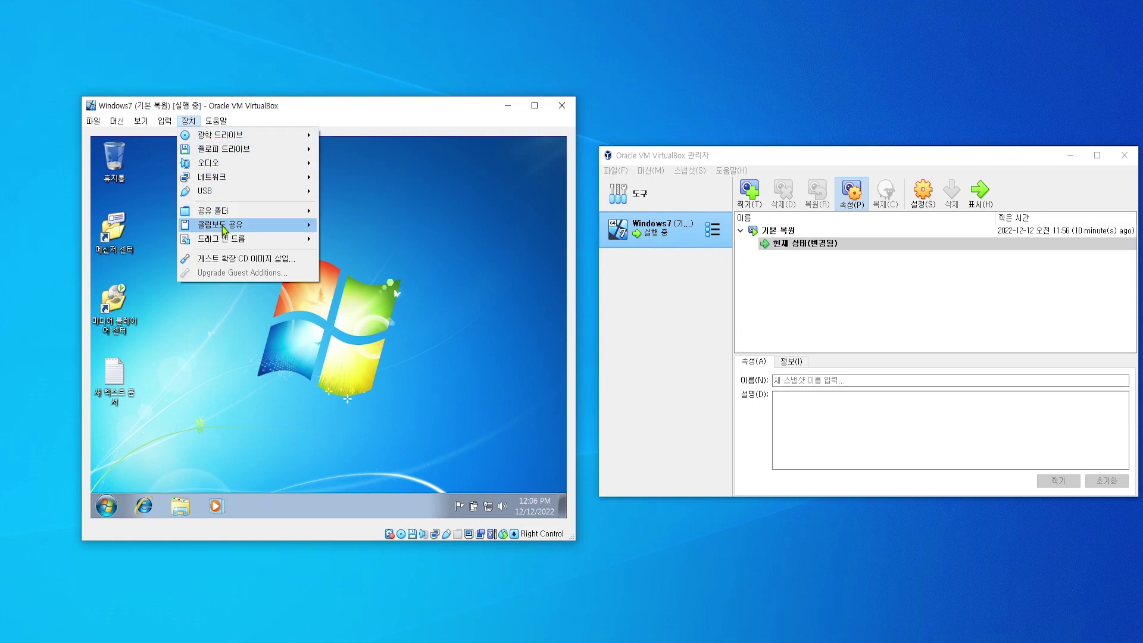
{"action": "mouse_move", "coordinate": [218, 230]}
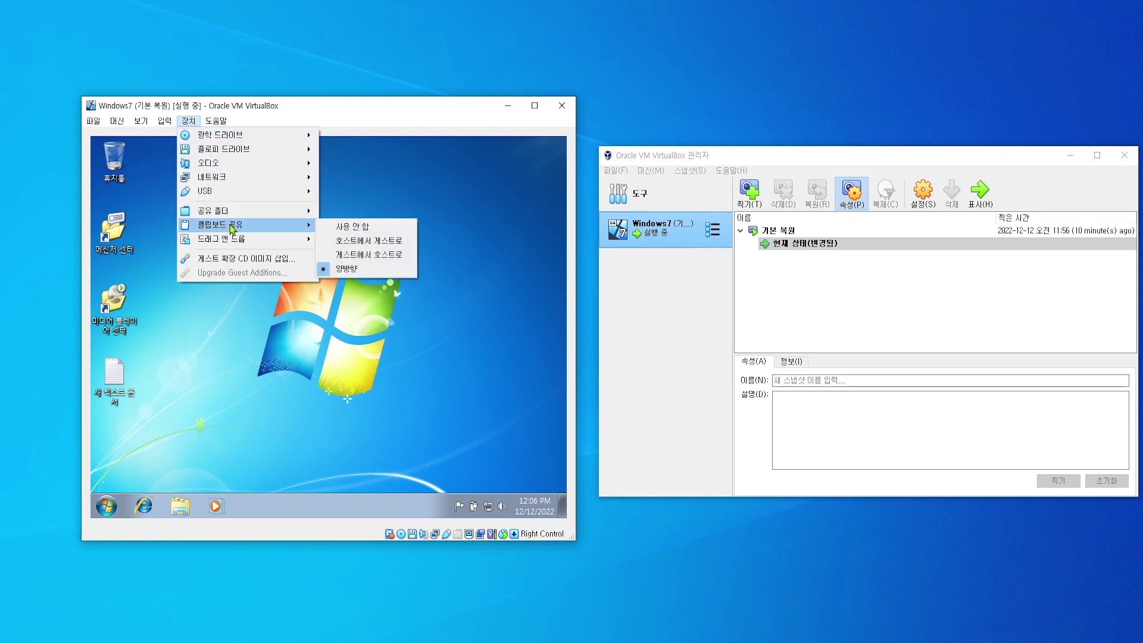
{"action": "mouse_move", "coordinate": [269, 244]}
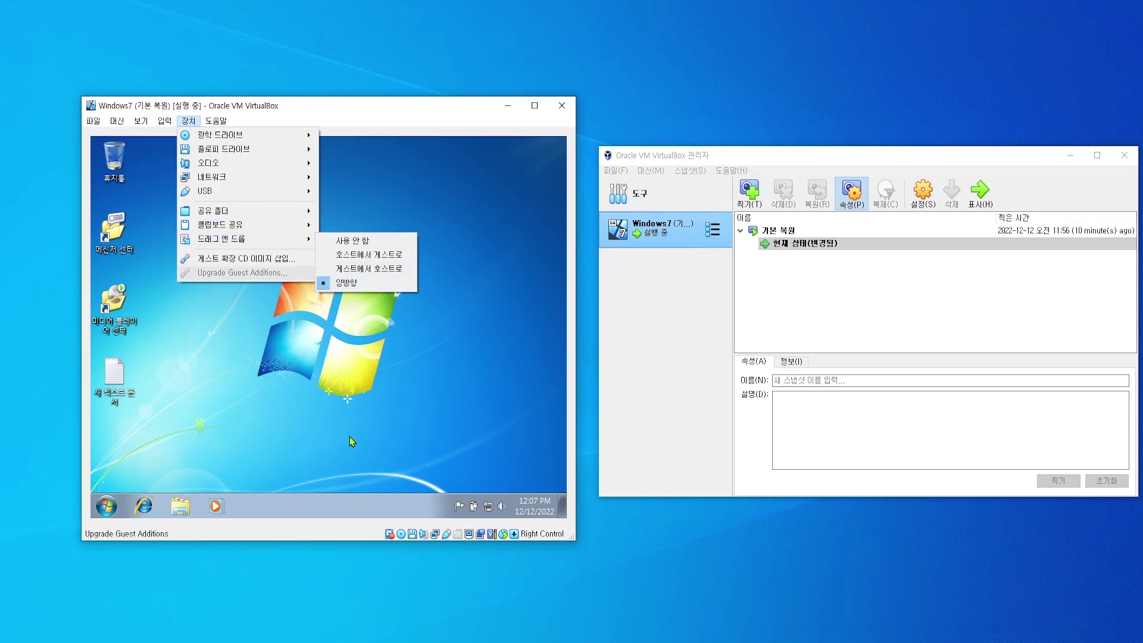
Try to transfer Tea Time - Ofshane.mp3 from the host's Music folder to the guest desktop by drag and drop, and minimize the folder window
{"action": "left_click", "coordinate": [308, 352]}
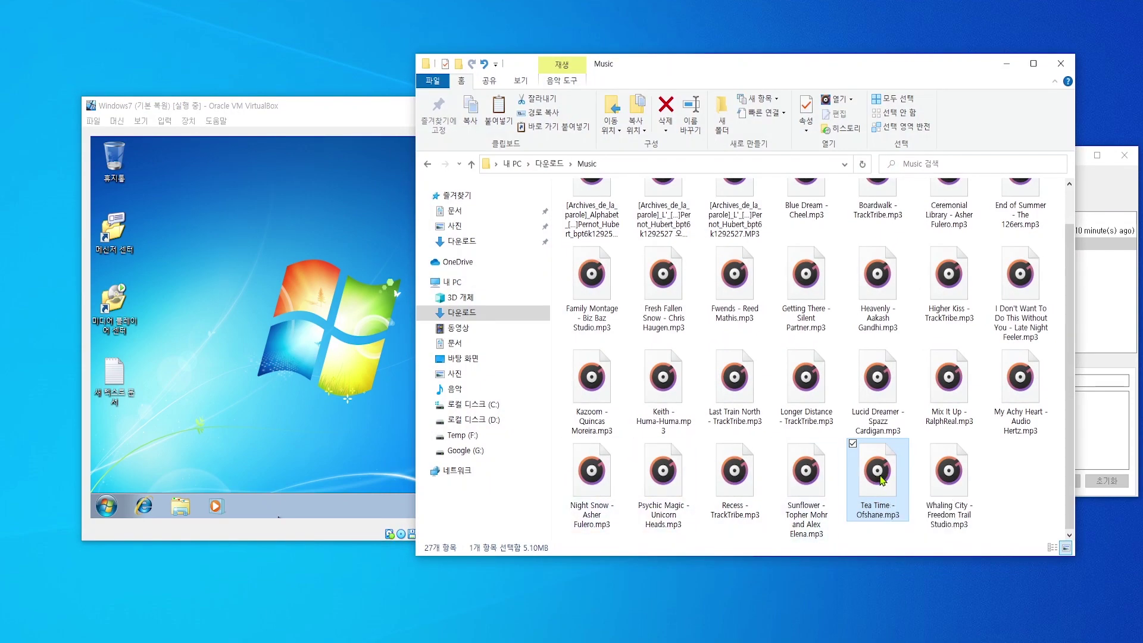
{"action": "left_click_drag", "start_coordinate": [882, 480], "coordinate": [274, 374]}
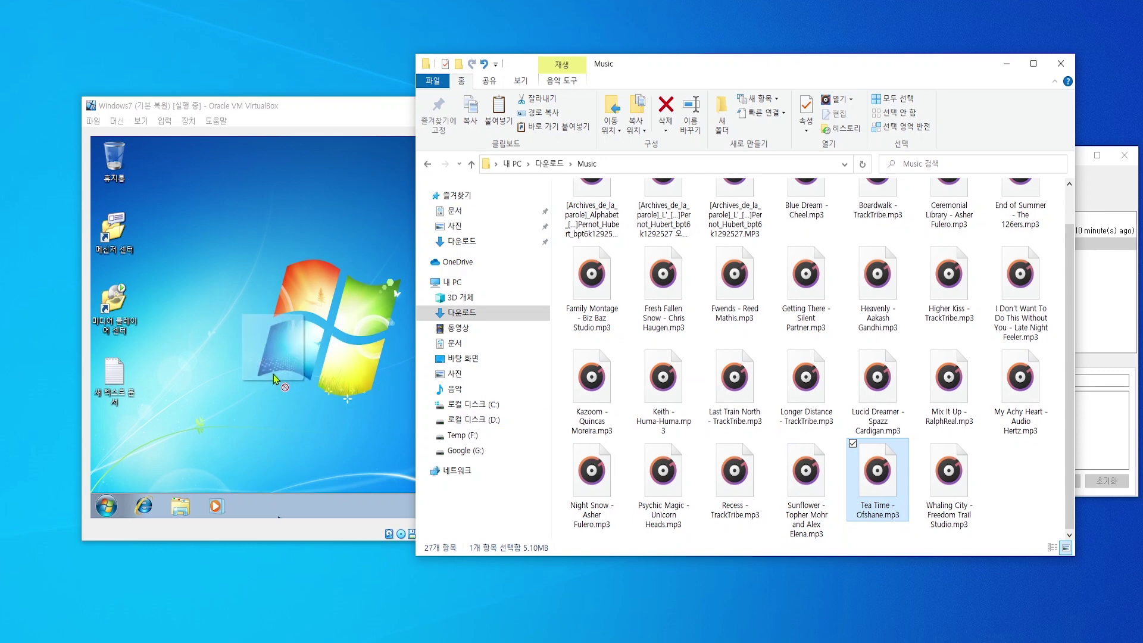
{"action": "left_click_drag", "start_coordinate": [273, 374], "coordinate": [273, 374]}
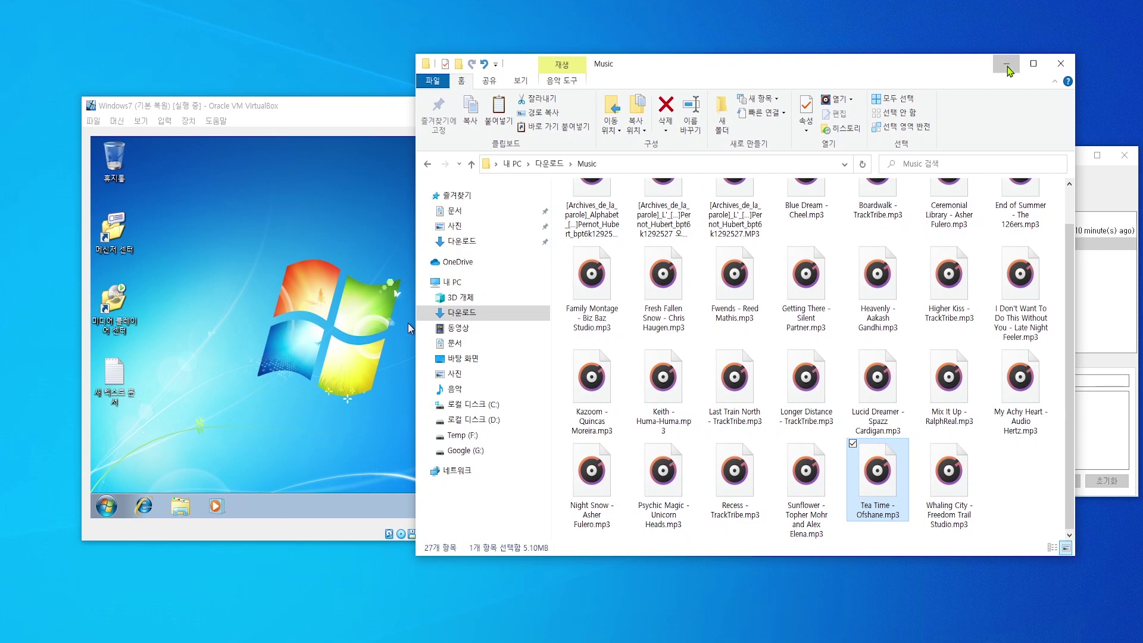
{"action": "left_click", "coordinate": [1006, 63]}
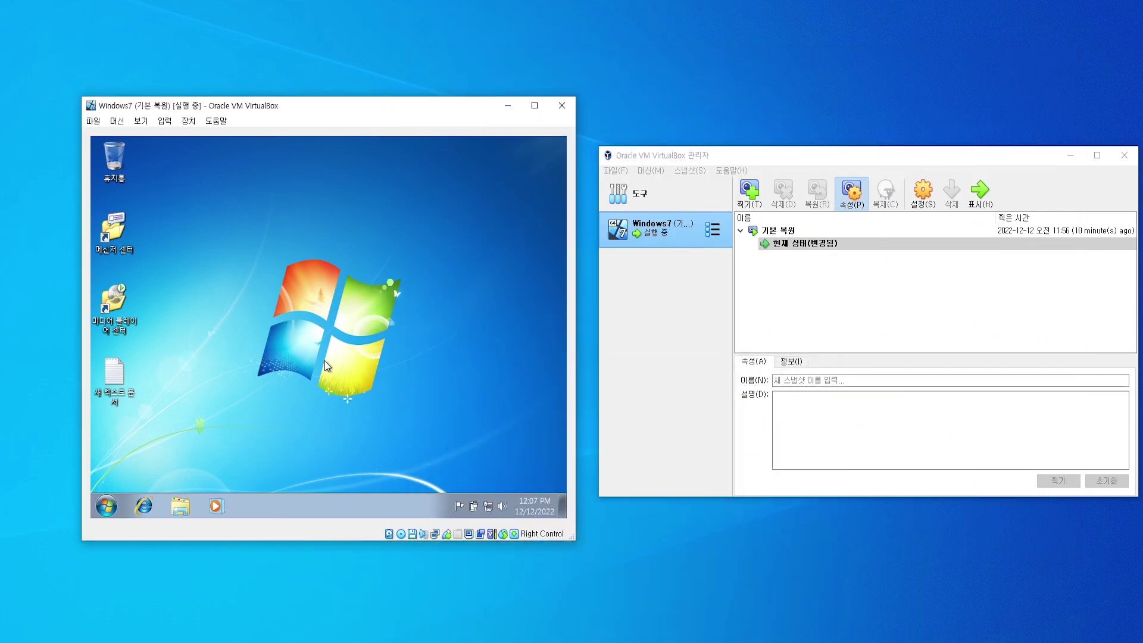
Display the guest's drives under 컴퓨터 and insert the Guest Additions CD image into the virtual machine
{"action": "left_click", "coordinate": [181, 506]}
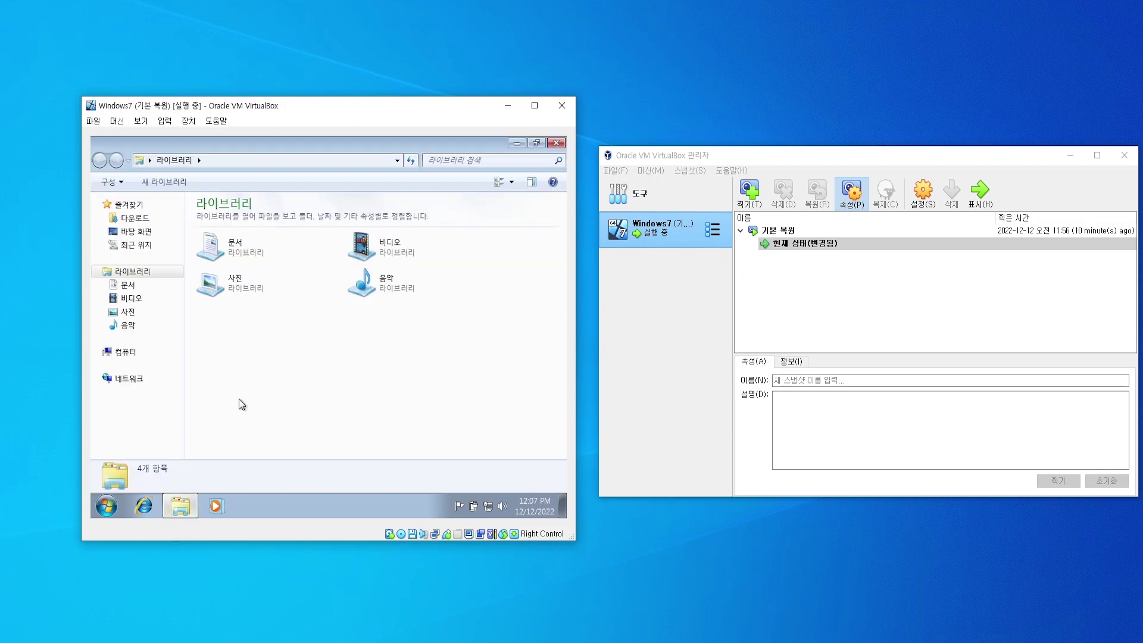
{"action": "left_click", "coordinate": [144, 354]}
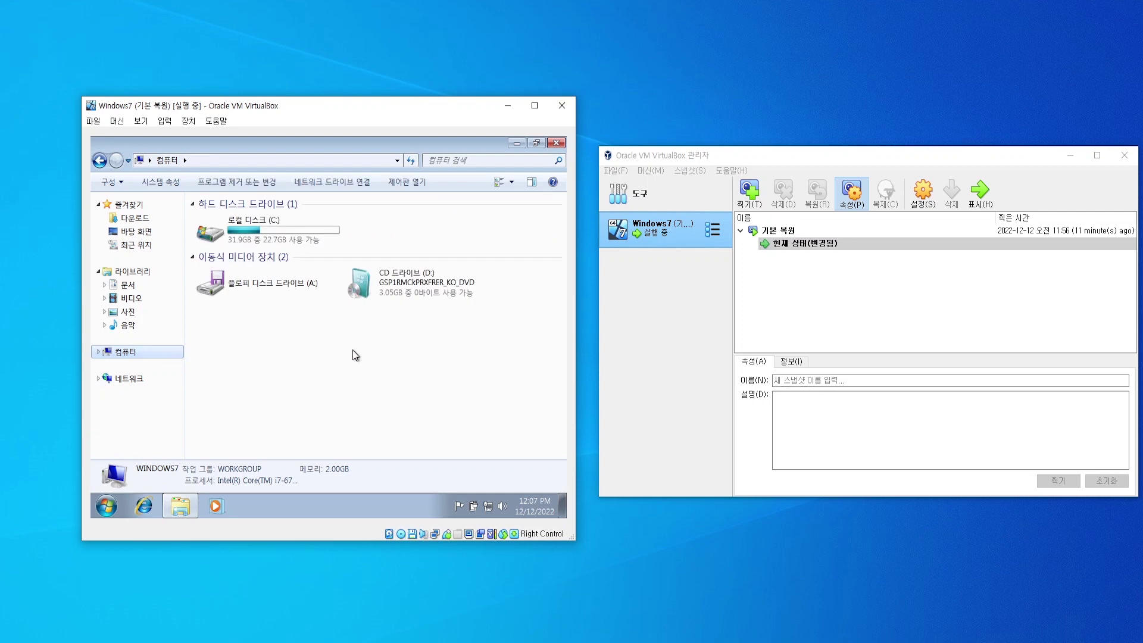
{"action": "left_click", "coordinate": [192, 124]}
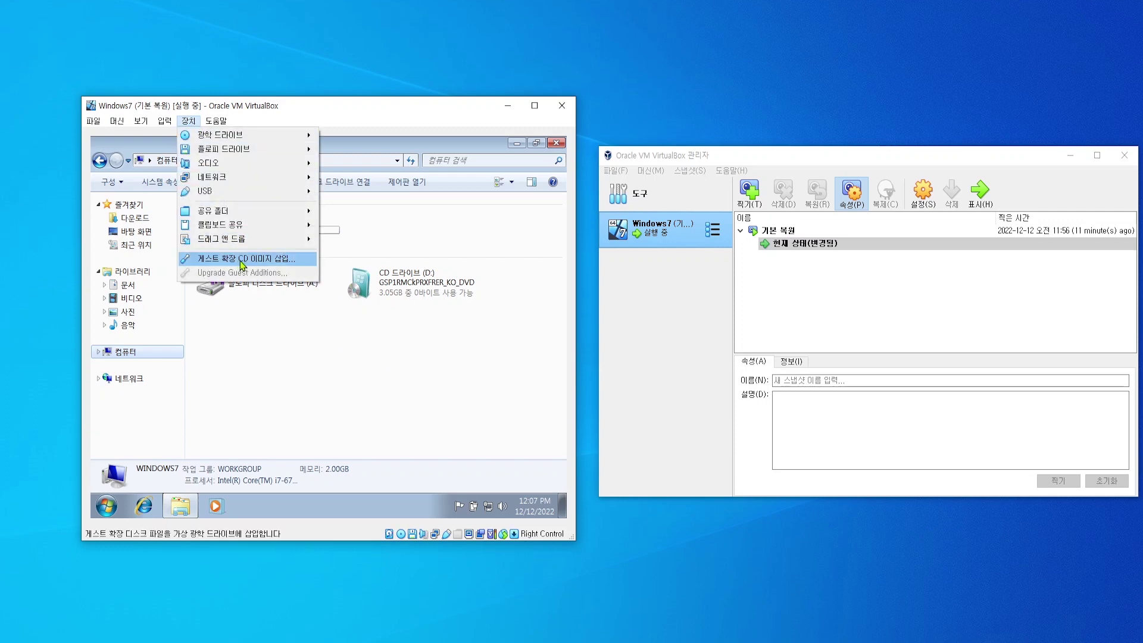
{"action": "left_click", "coordinate": [297, 264]}
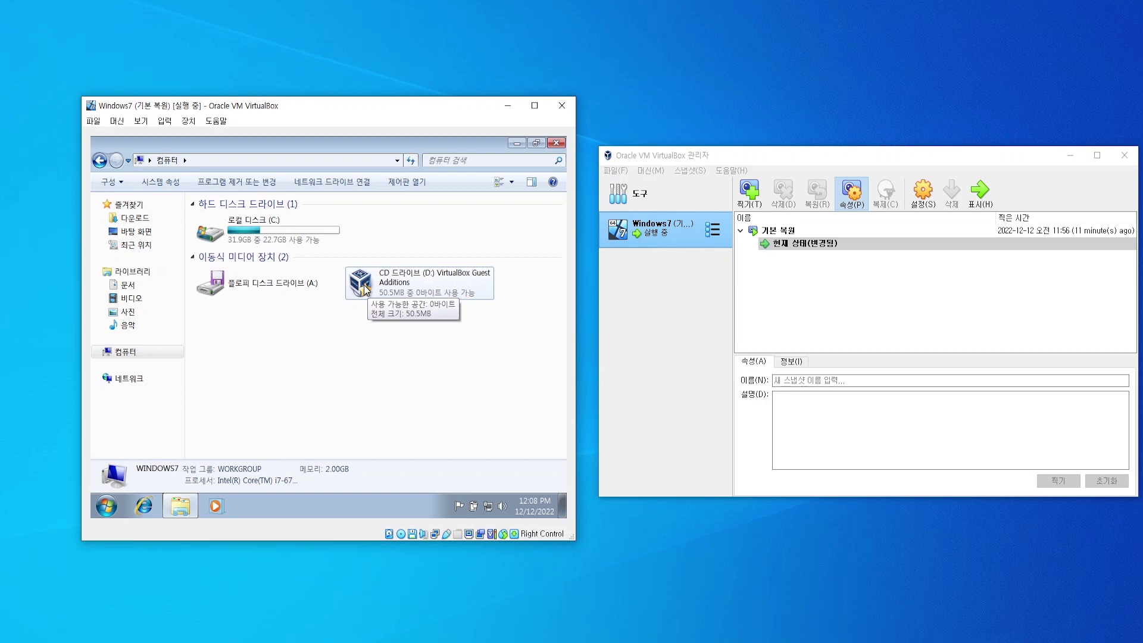
Eject the VirtualBox Guest Additions disc from the guest's CD drive (D:)
{"action": "left_click", "coordinate": [365, 290]}
{"action": "right_click", "coordinate": [365, 290]}
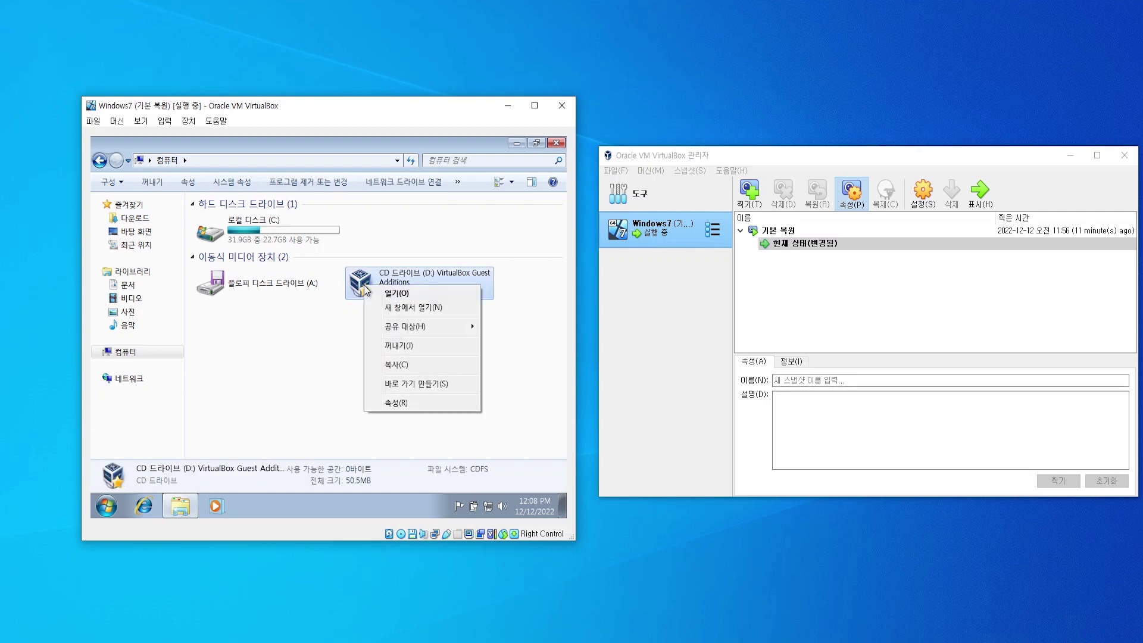
{"action": "left_click", "coordinate": [412, 348]}
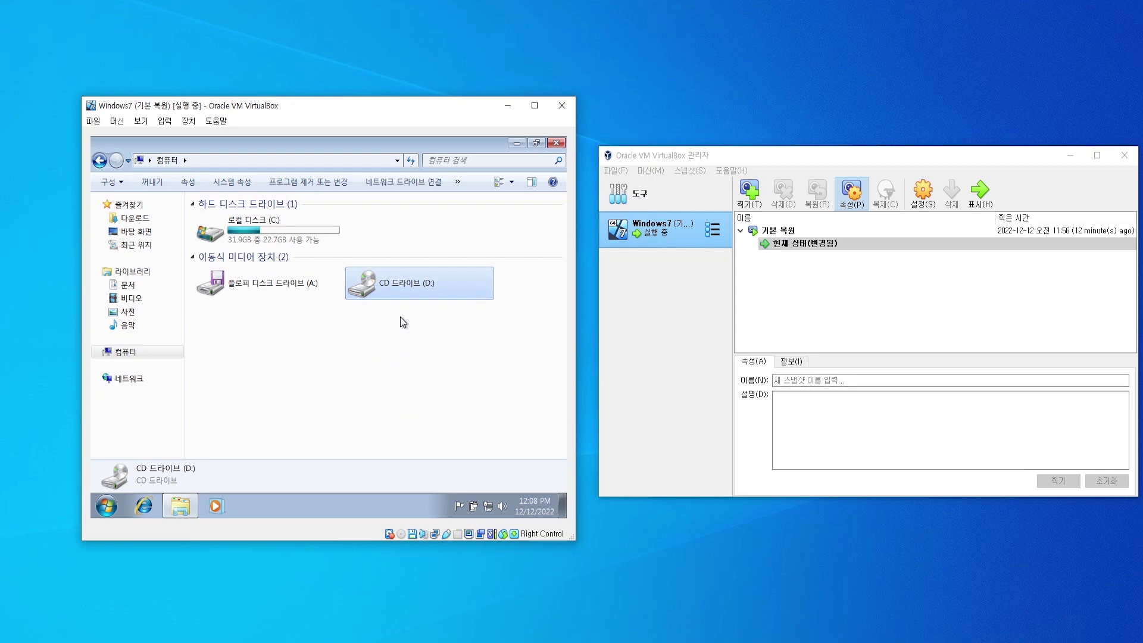
Insert the Guest Additions CD image again, run its installer with permission to make changes, and bring the setup wizard to the front
{"action": "left_click", "coordinate": [194, 125]}
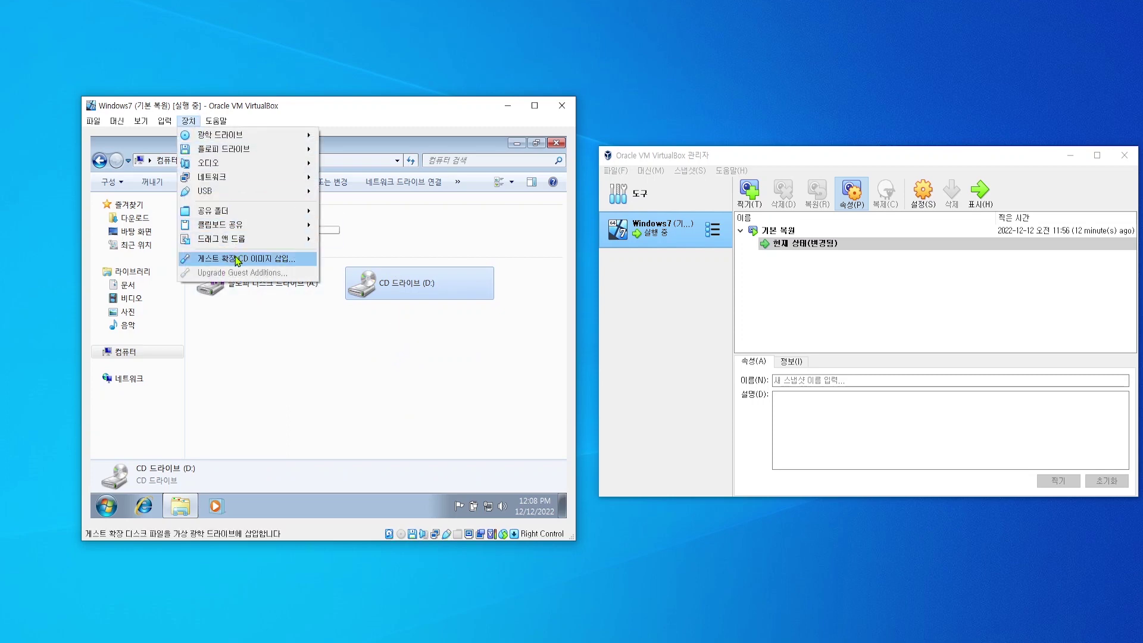
{"action": "left_click", "coordinate": [303, 265]}
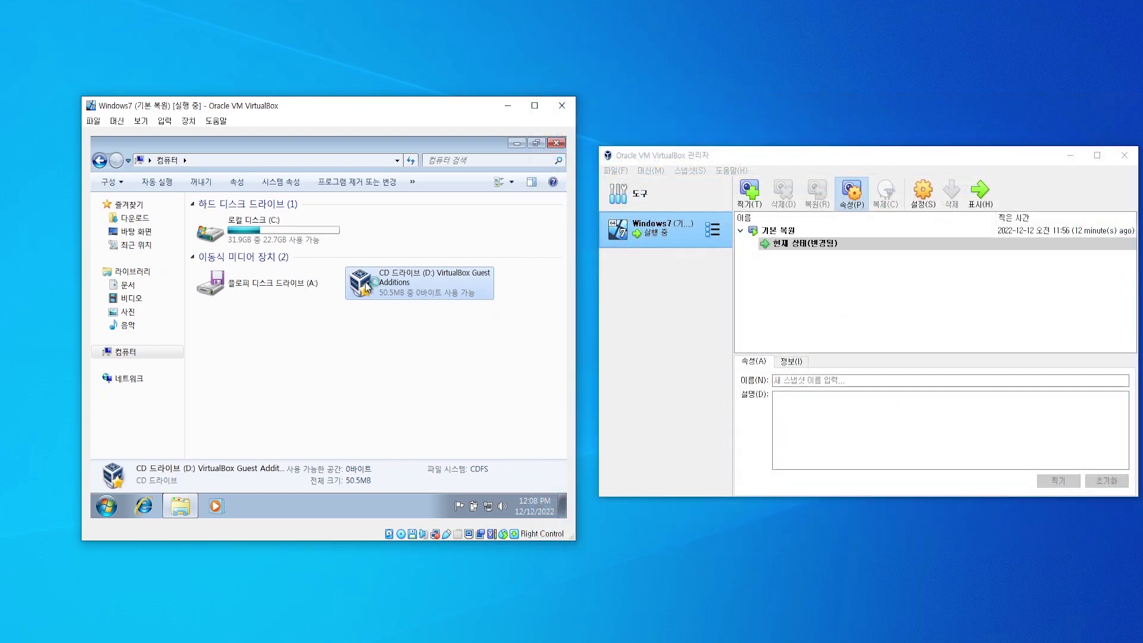
{"action": "double_click", "coordinate": [366, 287]}
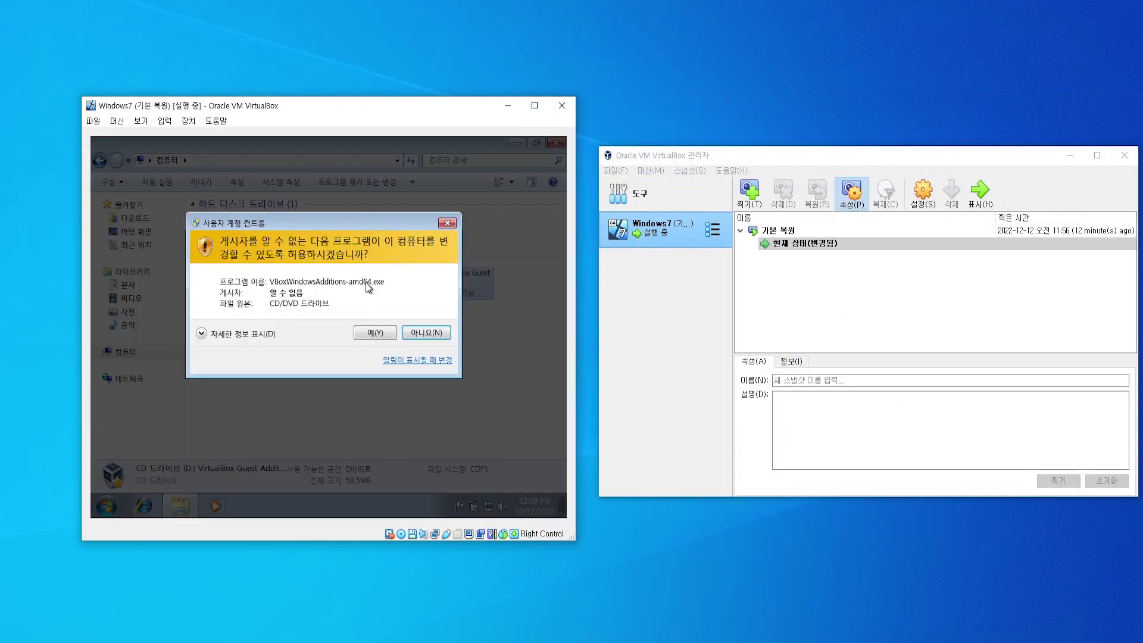
{"action": "left_click", "coordinate": [374, 334]}
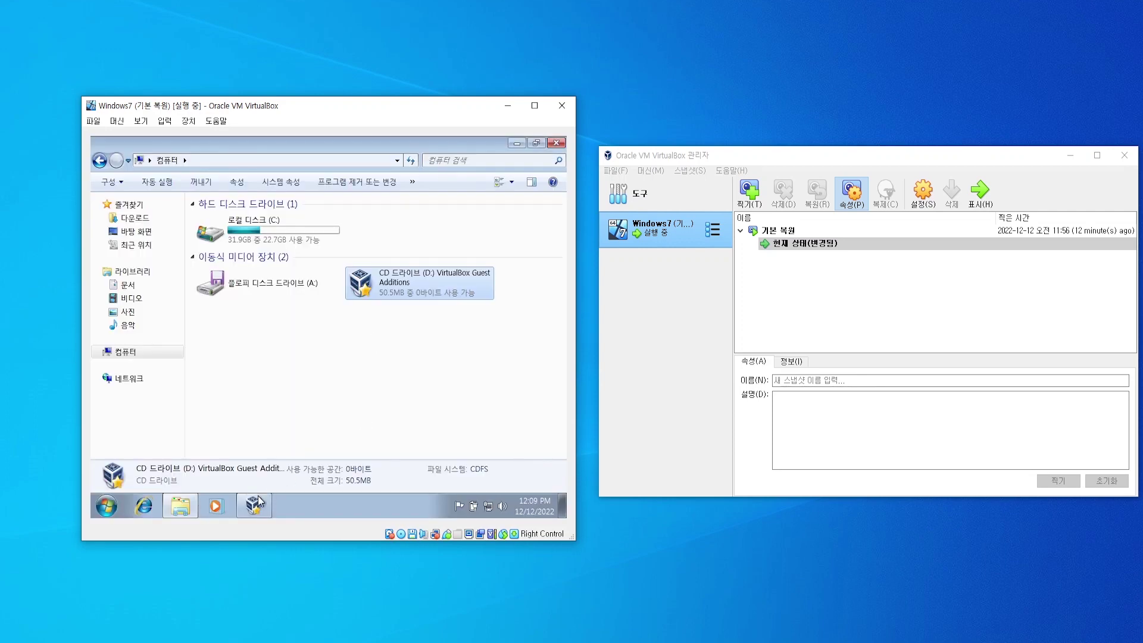
{"action": "left_click", "coordinate": [254, 505]}
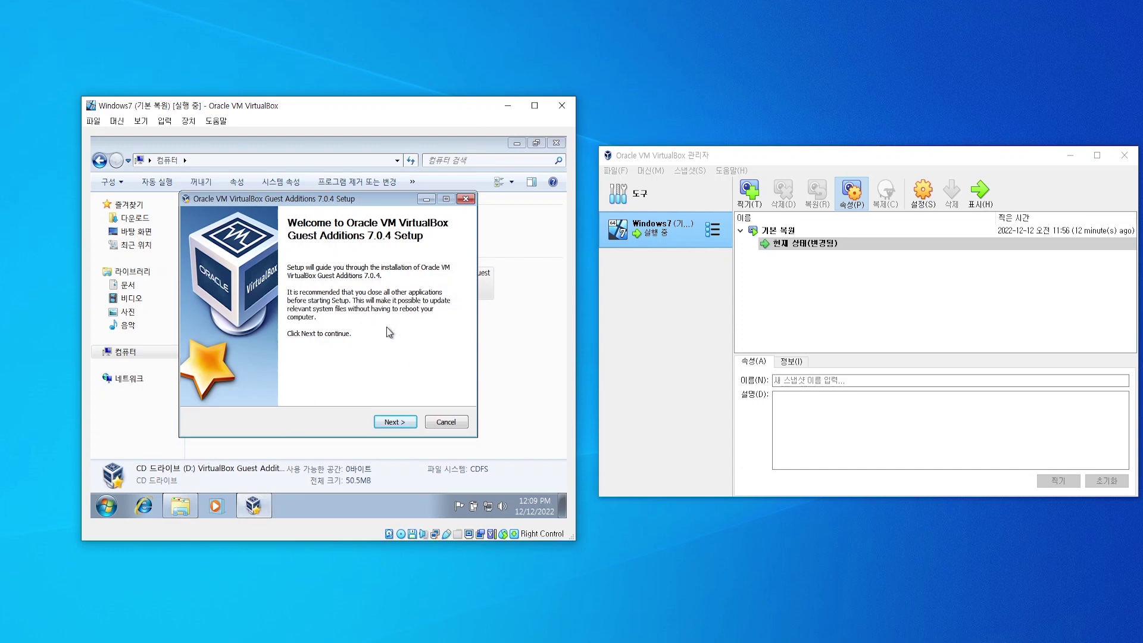
Start installing VirtualBox Guest Additions 7.0.4 with the default destination folder and default components
{"action": "left_click", "coordinate": [393, 423]}
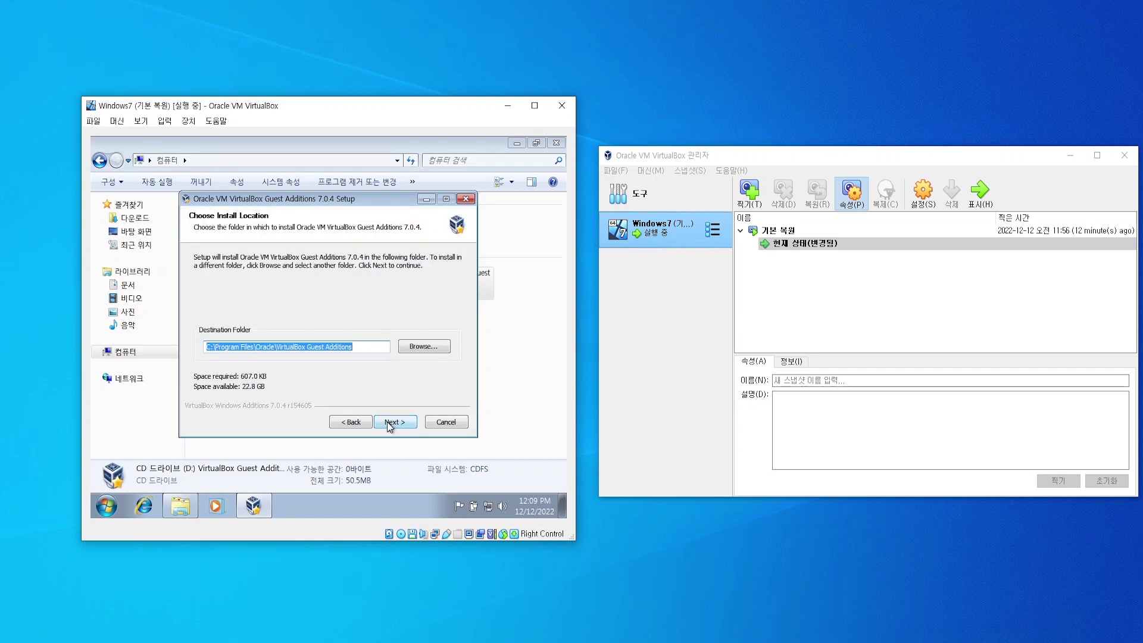
{"action": "left_click", "coordinate": [390, 424]}
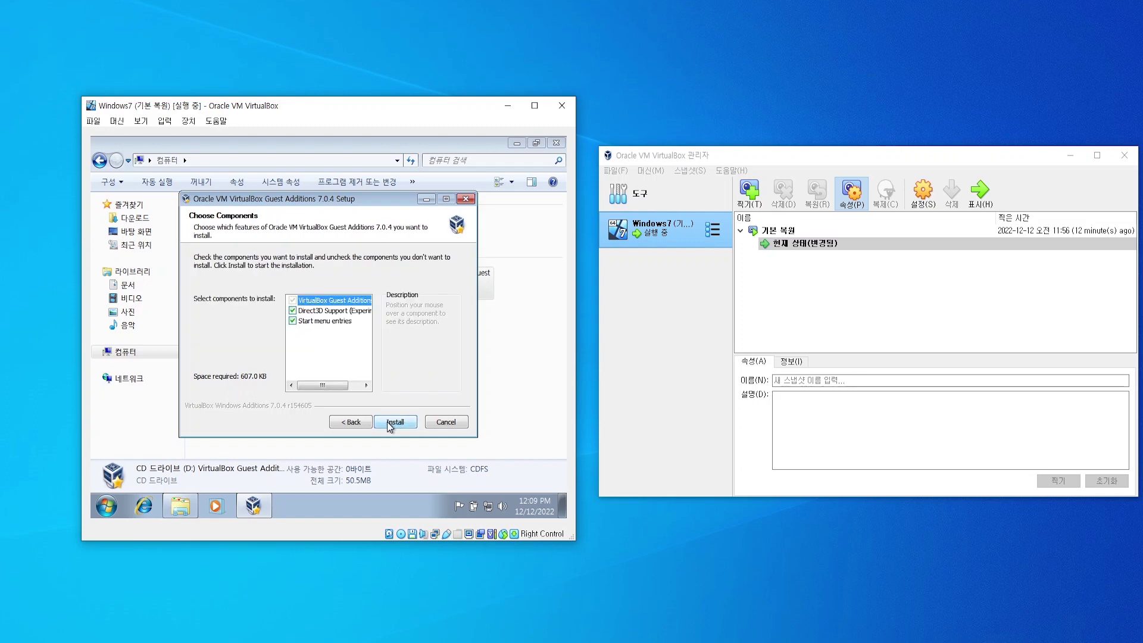
{"action": "mouse_move", "coordinate": [341, 319]}
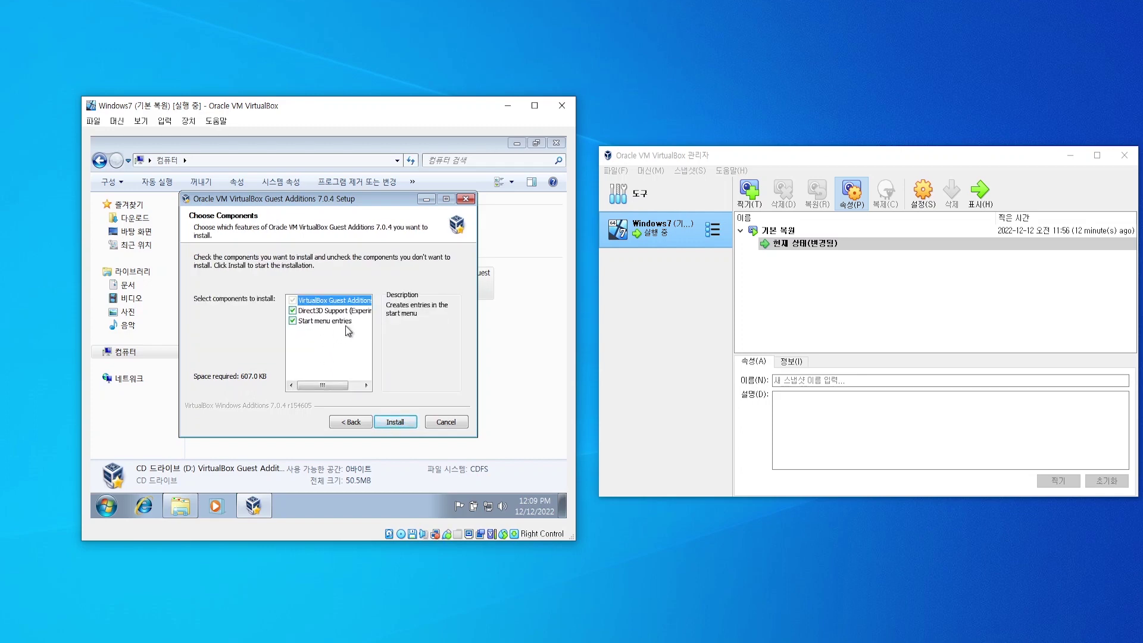
{"action": "left_click", "coordinate": [396, 420]}
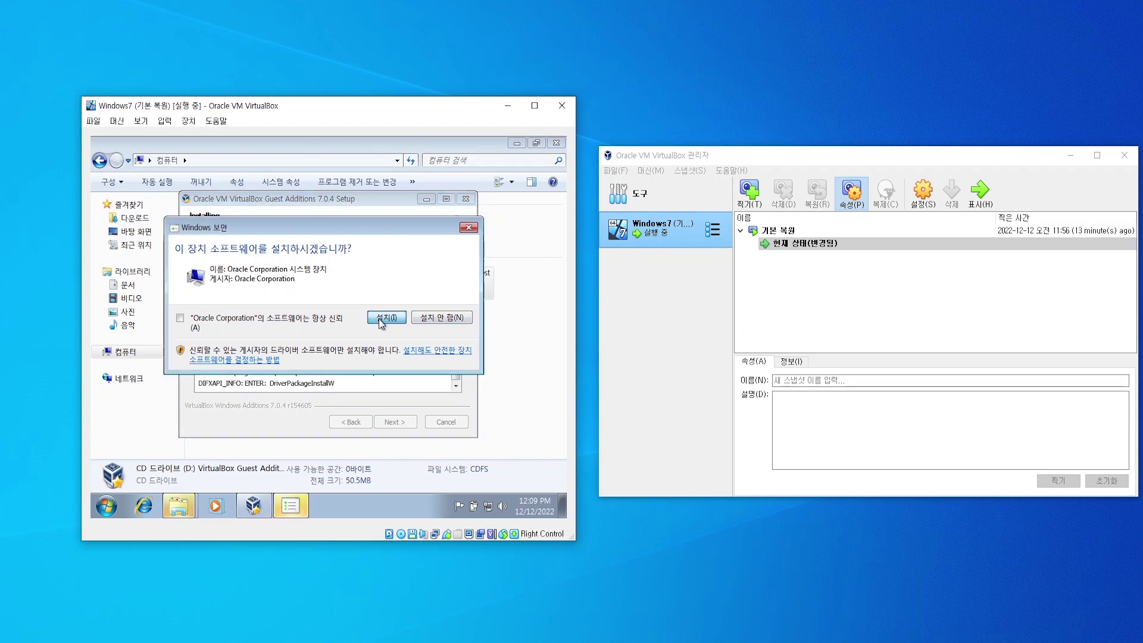
Allow the Oracle system device and display adapter drivers to install, and finish the setup with Reboot now
{"action": "left_click", "coordinate": [381, 319]}
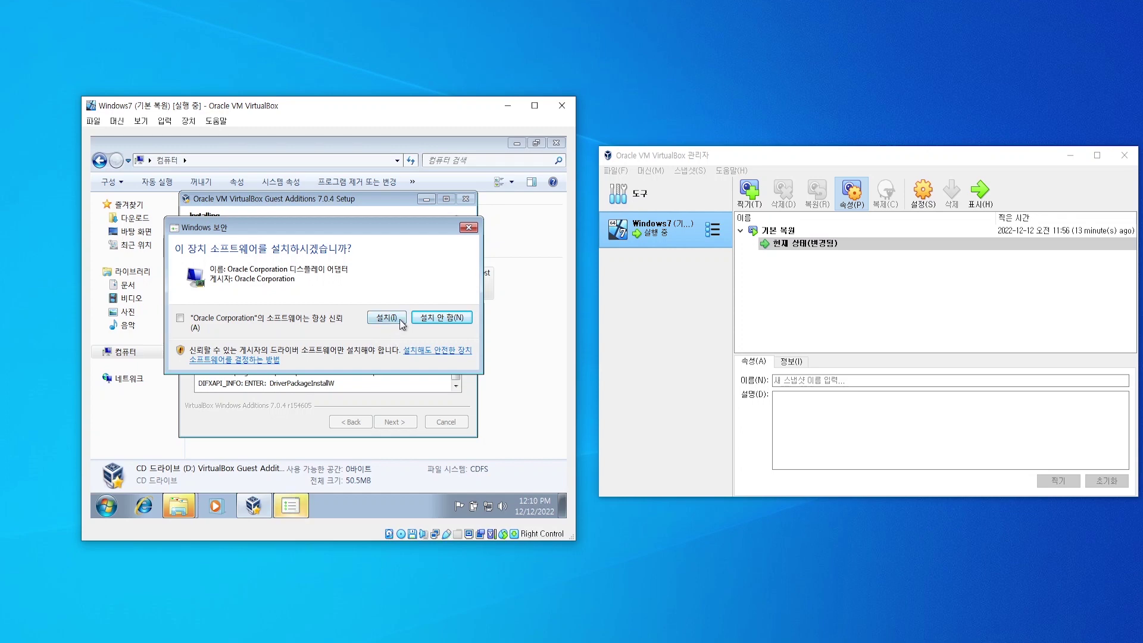
{"action": "left_click", "coordinate": [399, 320]}
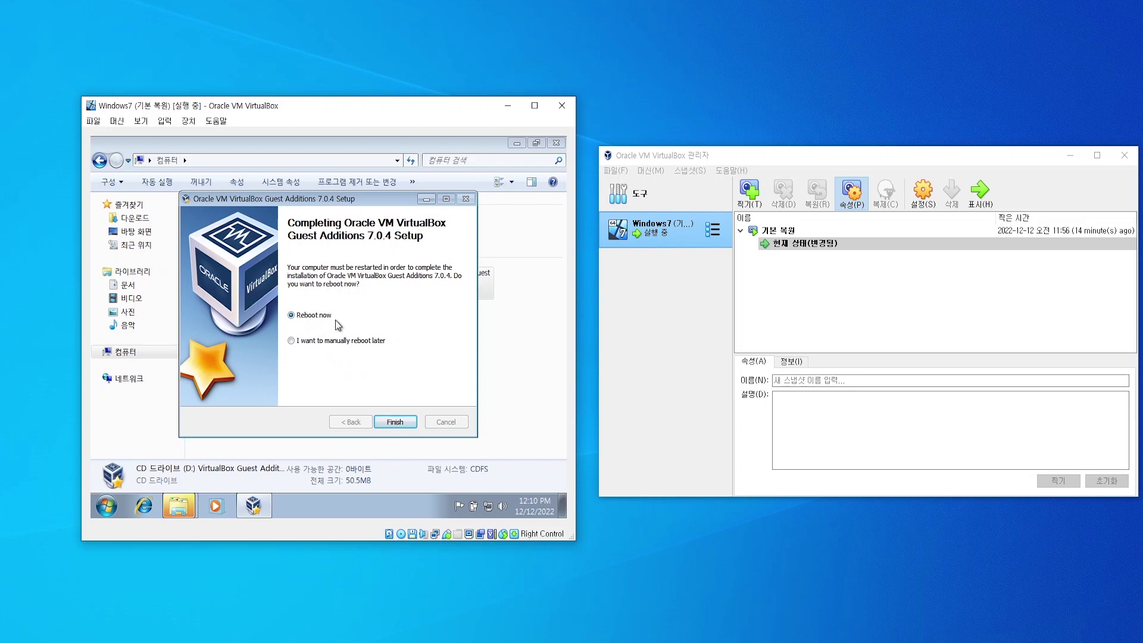
{"action": "left_click", "coordinate": [391, 425]}
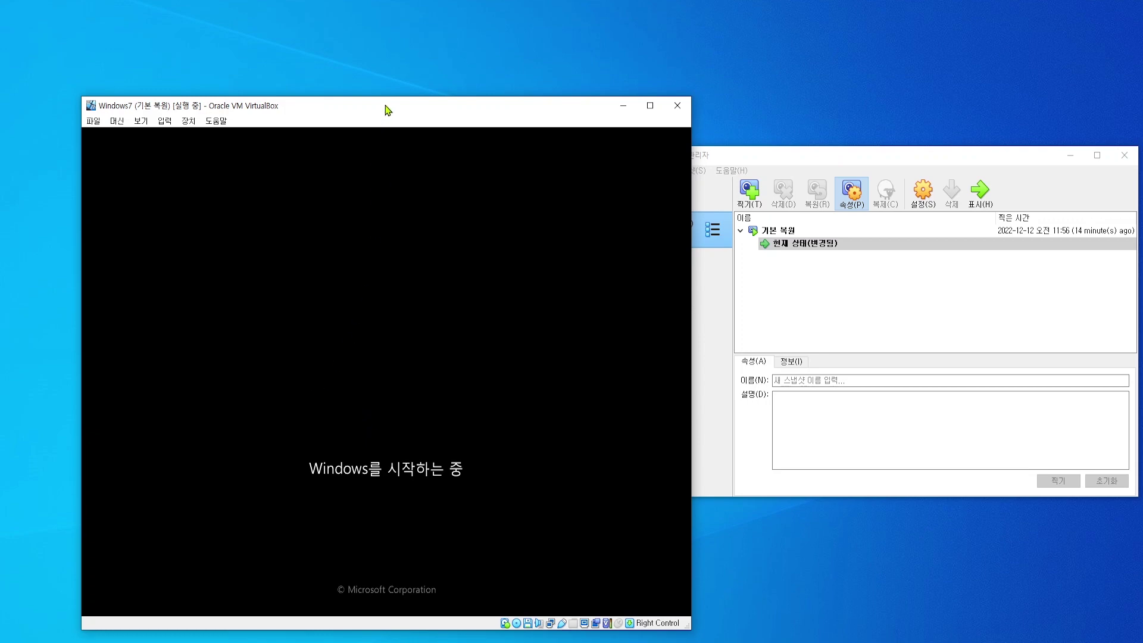
Reposition the virtual machine window and transfer Tea Time - Ofshane.mp3 from the host's Music folder to the guest desktop by drag and drop
{"action": "left_click_drag", "start_coordinate": [388, 109], "coordinate": [373, 85]}
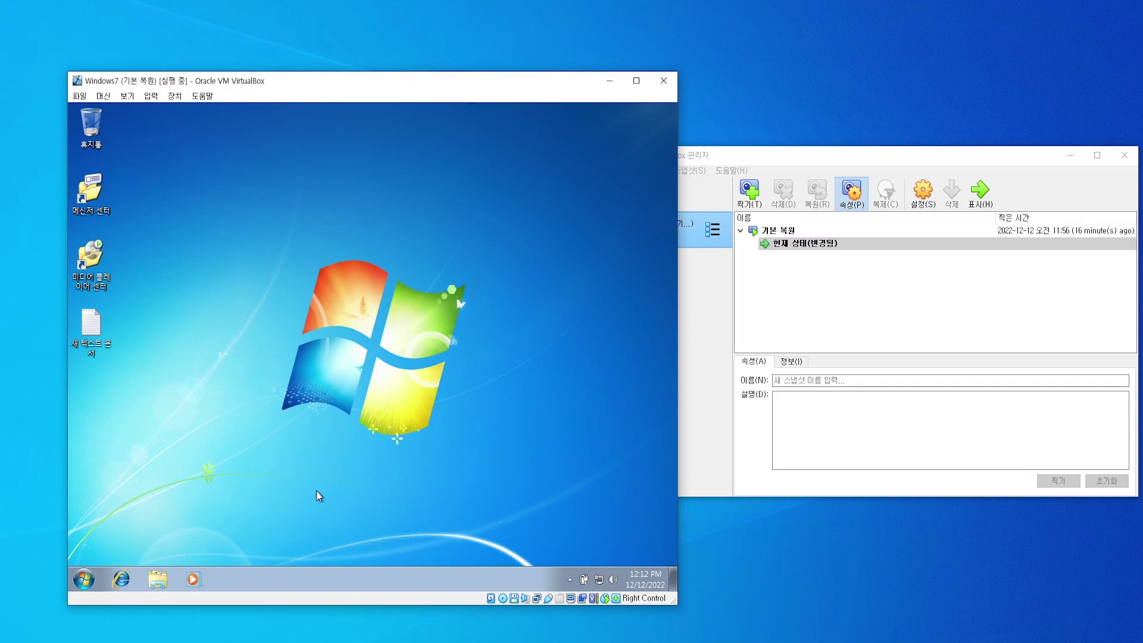
{"action": "left_click", "coordinate": [318, 641]}
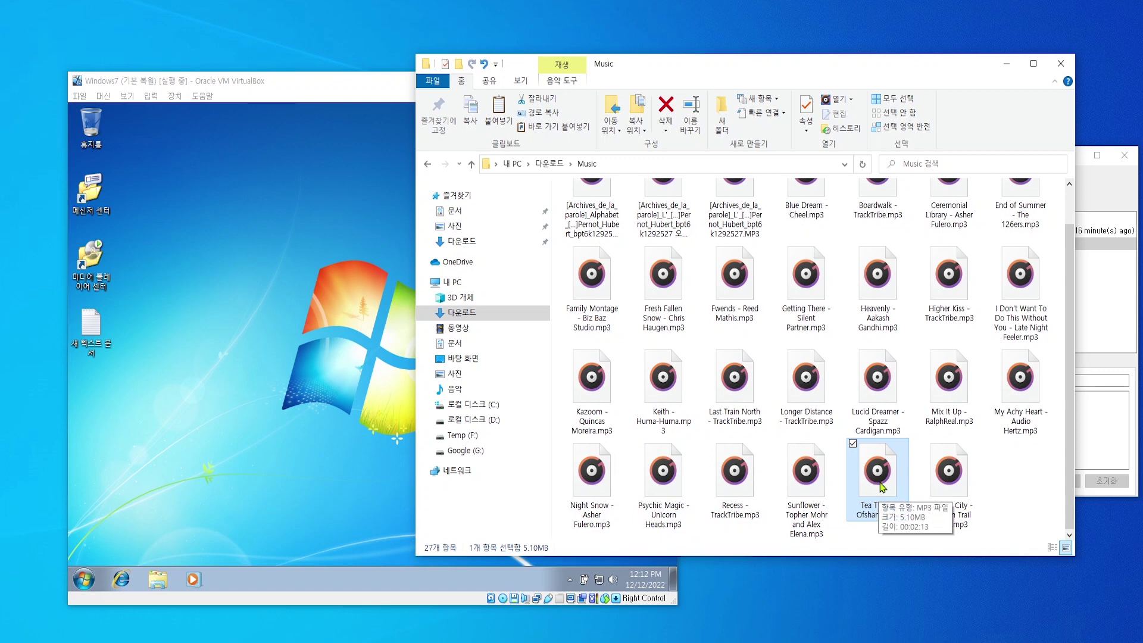
{"action": "mouse_move", "coordinate": [883, 487]}
{"action": "left_mouse_down"}
{"action": "mouse_move", "coordinate": [384, 433]}
{"action": "mouse_move", "coordinate": [311, 410]}
{"action": "mouse_move", "coordinate": [678, 441]}
{"action": "mouse_move", "coordinate": [874, 467]}
{"action": "mouse_move", "coordinate": [880, 483]}
{"action": "left_mouse_up"}
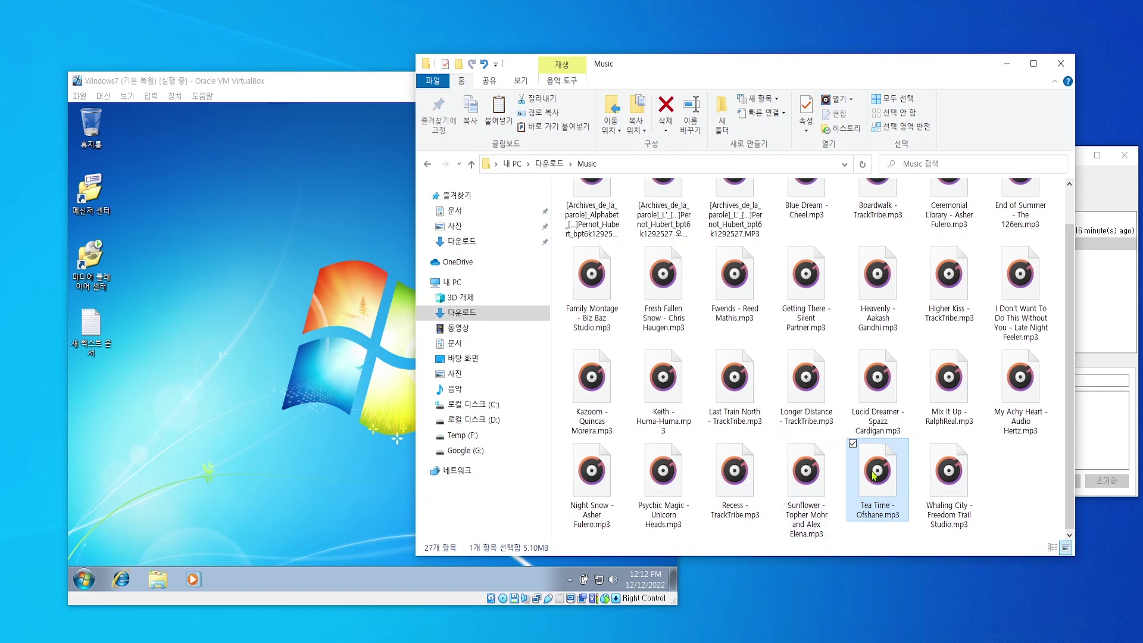
{"action": "left_click_drag", "start_coordinate": [593, 462], "coordinate": [109, 430]}
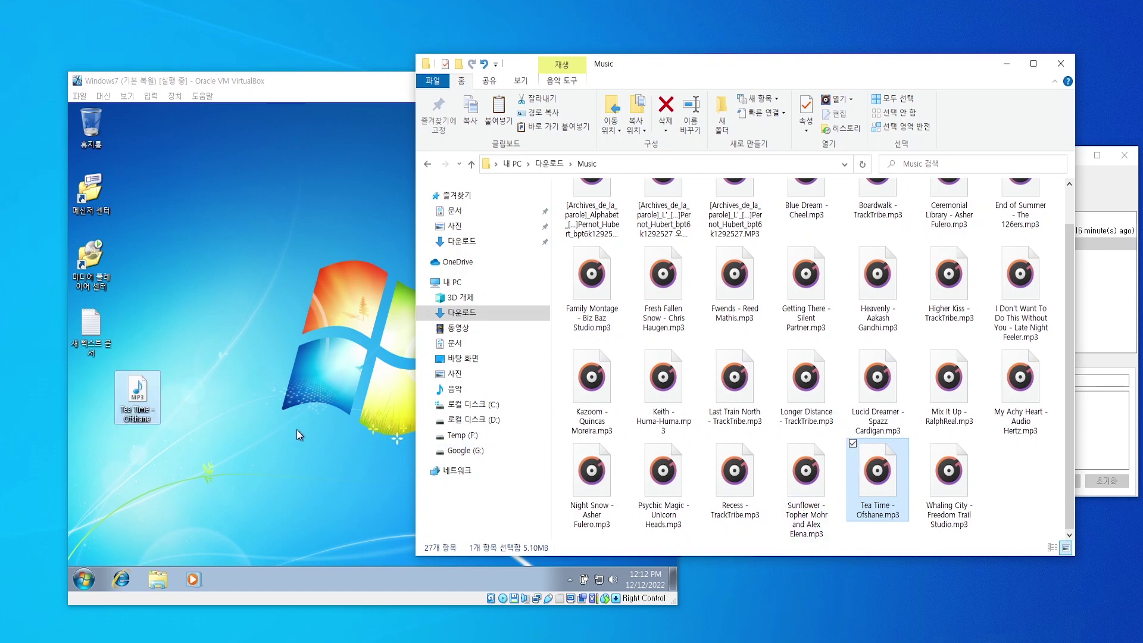
Try to transfer the text document from the guest desktop to the host's Music folder by drag and drop
{"action": "left_click", "coordinate": [104, 337]}
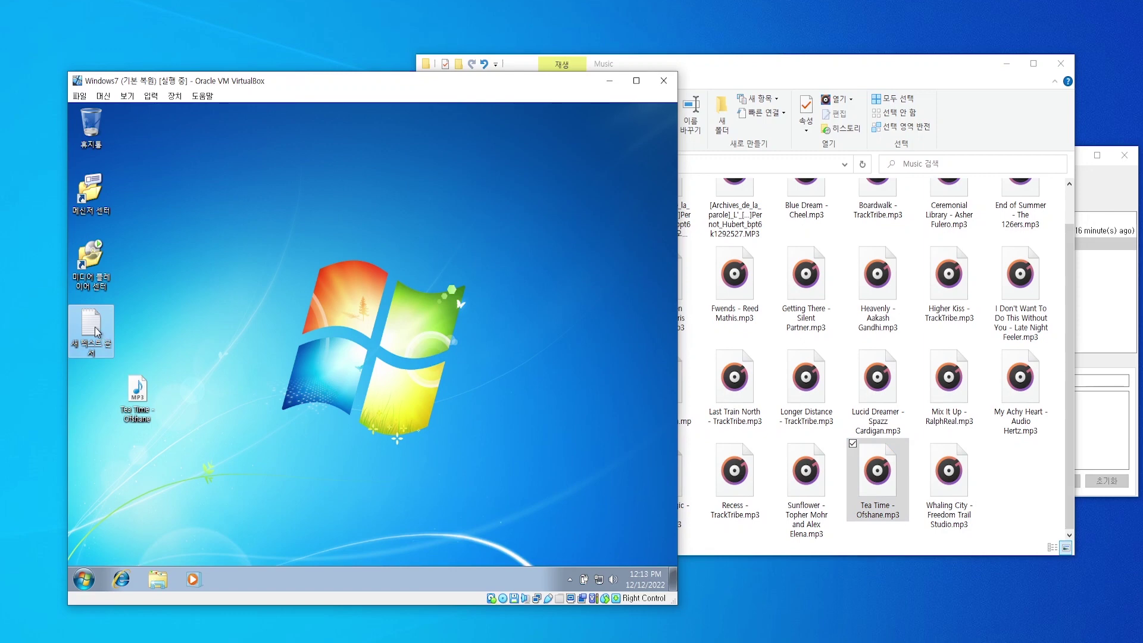
{"action": "left_click_drag", "start_coordinate": [96, 331], "coordinate": [1016, 486]}
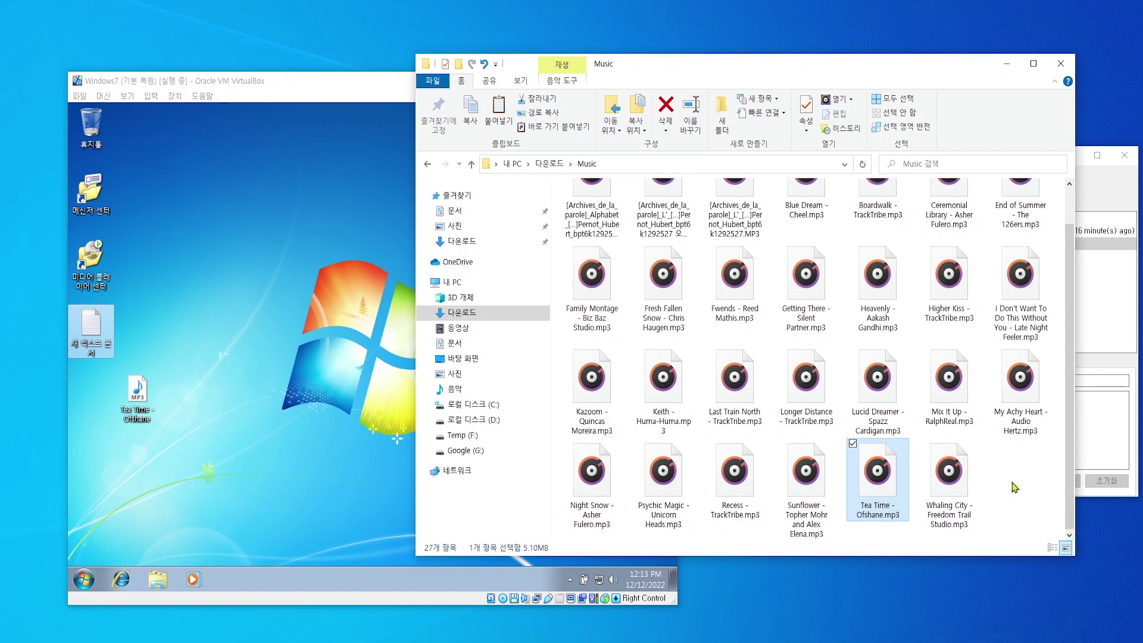
Copy the text document on the guest desktop and paste the clipboard contents into the host's Music folder
{"action": "right_click", "coordinate": [91, 335]}
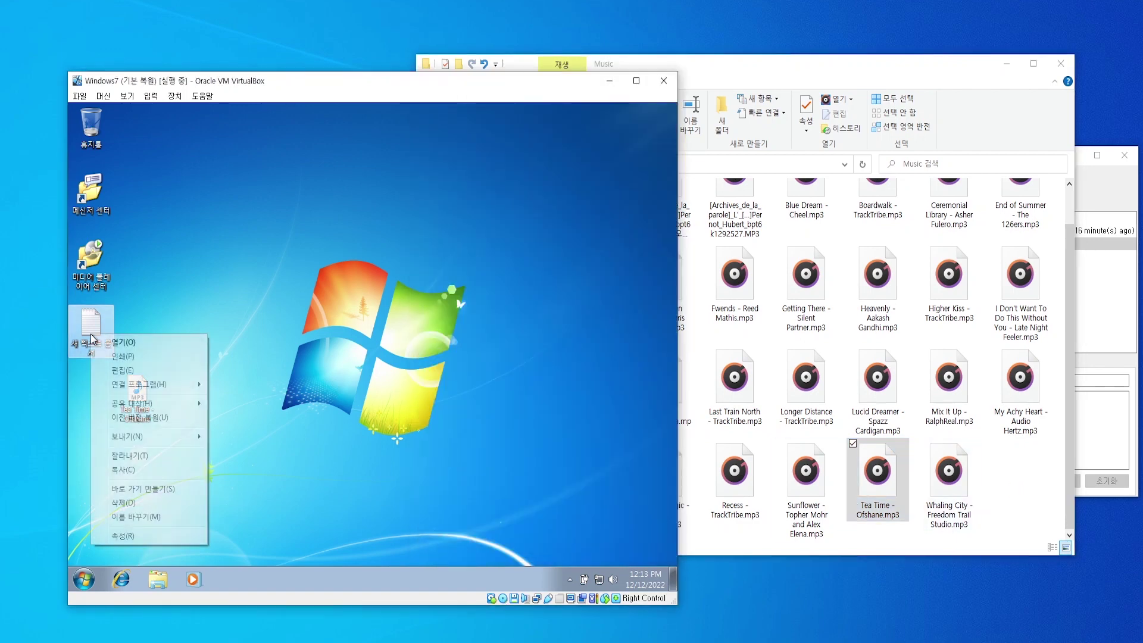
{"action": "left_click", "coordinate": [131, 471]}
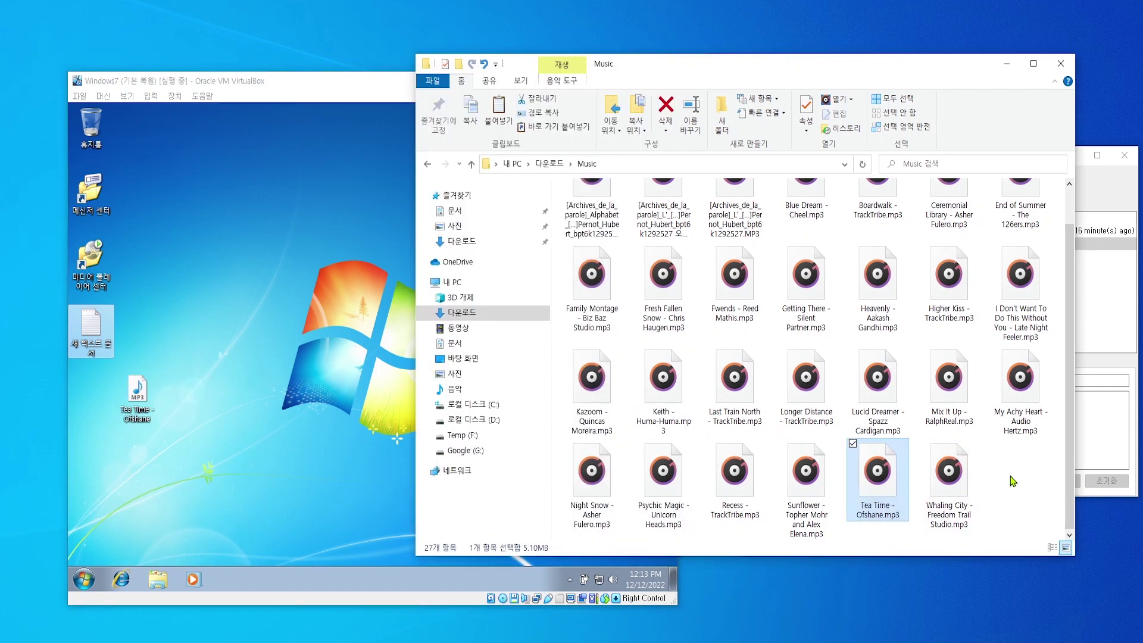
{"action": "left_click", "coordinate": [1014, 480]}
{"action": "right_click", "coordinate": [1014, 480]}
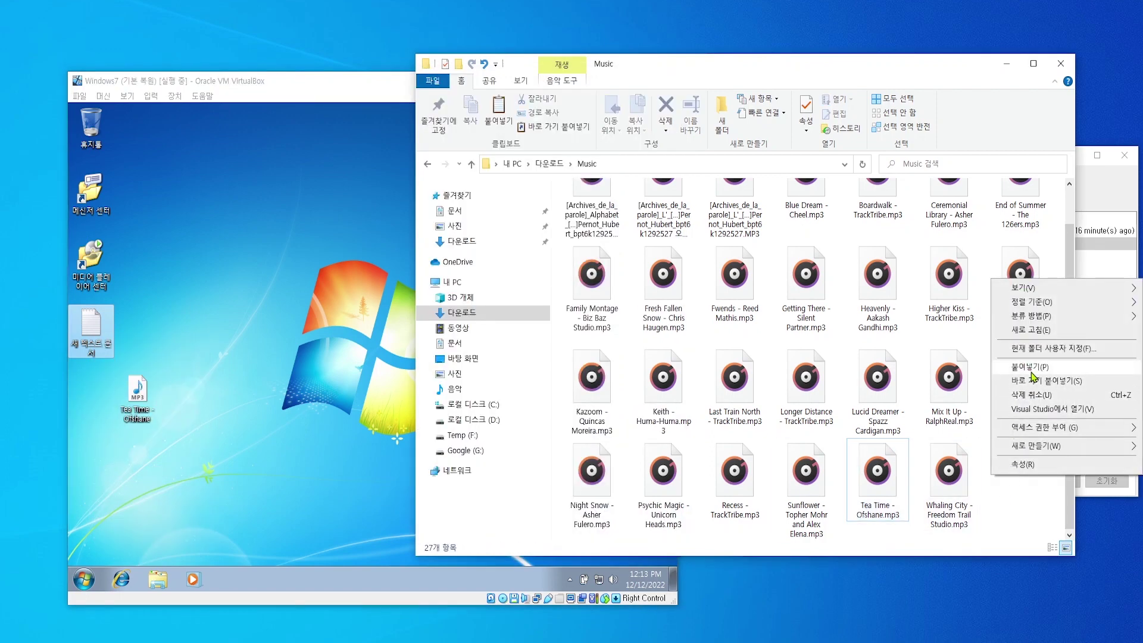
{"action": "left_click", "coordinate": [1032, 370]}
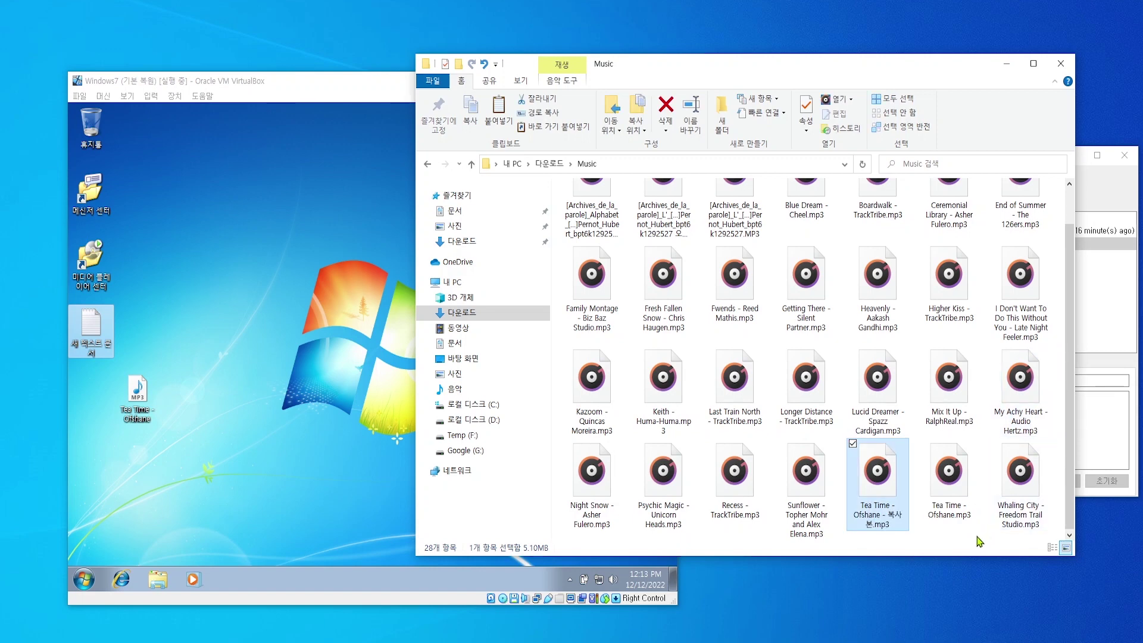
Review the running machine's clipboard sharing (클립보드 공유) and 드래그 앤 드롭 mode options again
{"action": "left_click", "coordinate": [292, 275]}
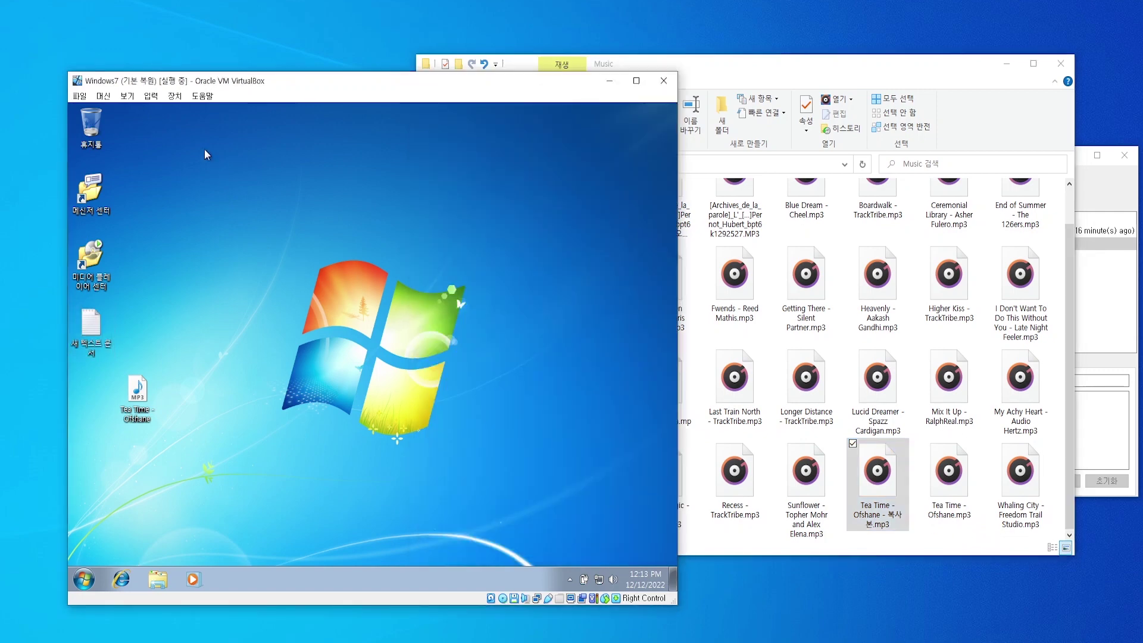
{"action": "left_click", "coordinate": [174, 95]}
{"action": "mouse_move", "coordinate": [217, 204]}
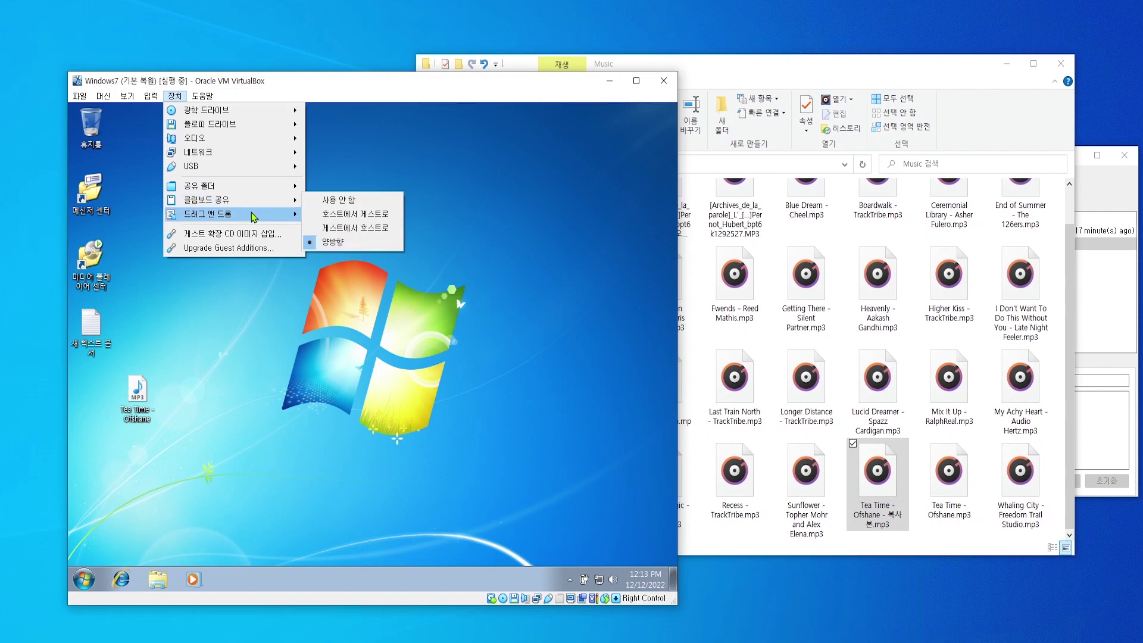
{"action": "mouse_move", "coordinate": [253, 218]}
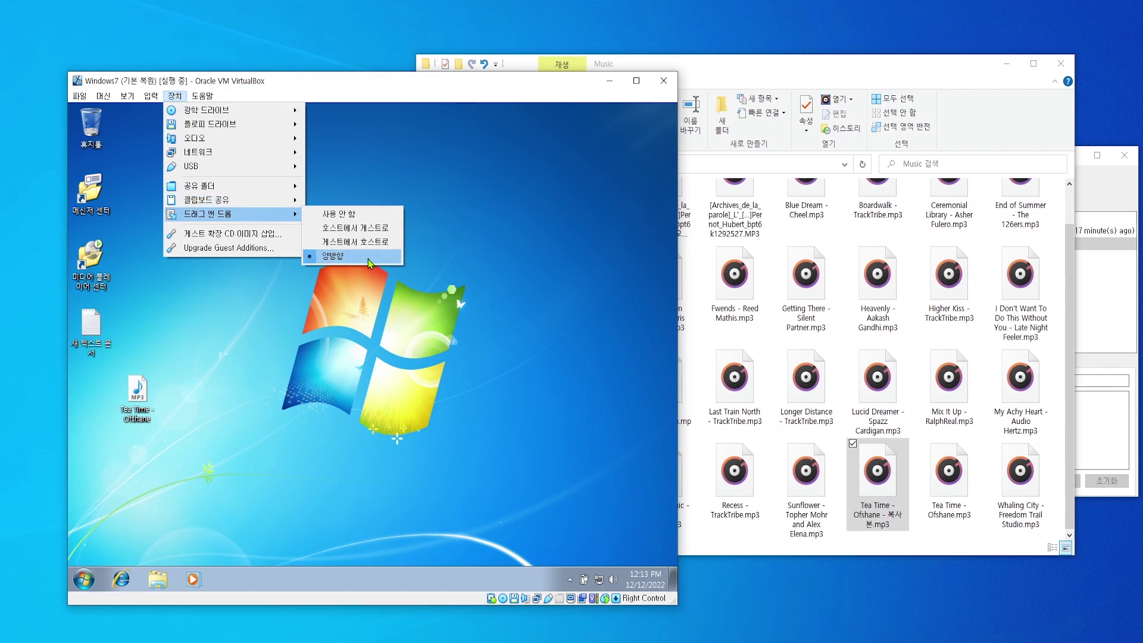
Try to transfer the text document from the guest desktop to the host's Music folder by drag and drop
{"action": "left_click", "coordinate": [366, 304]}
{"action": "left_click", "coordinate": [109, 327]}
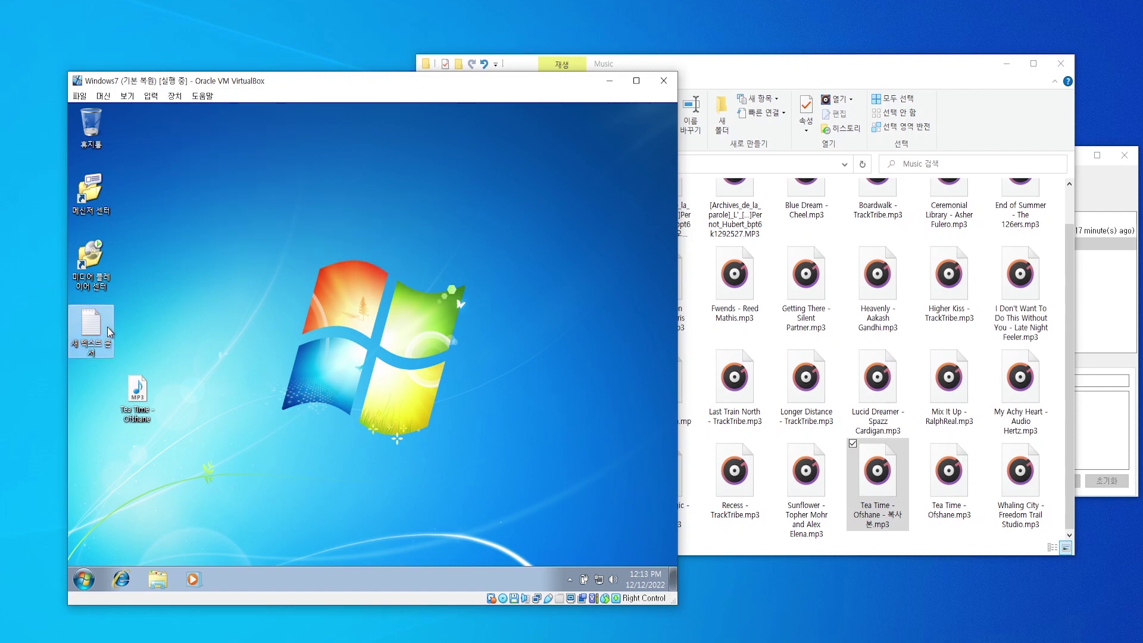
{"action": "left_click_drag", "start_coordinate": [89, 337], "coordinate": [993, 428]}
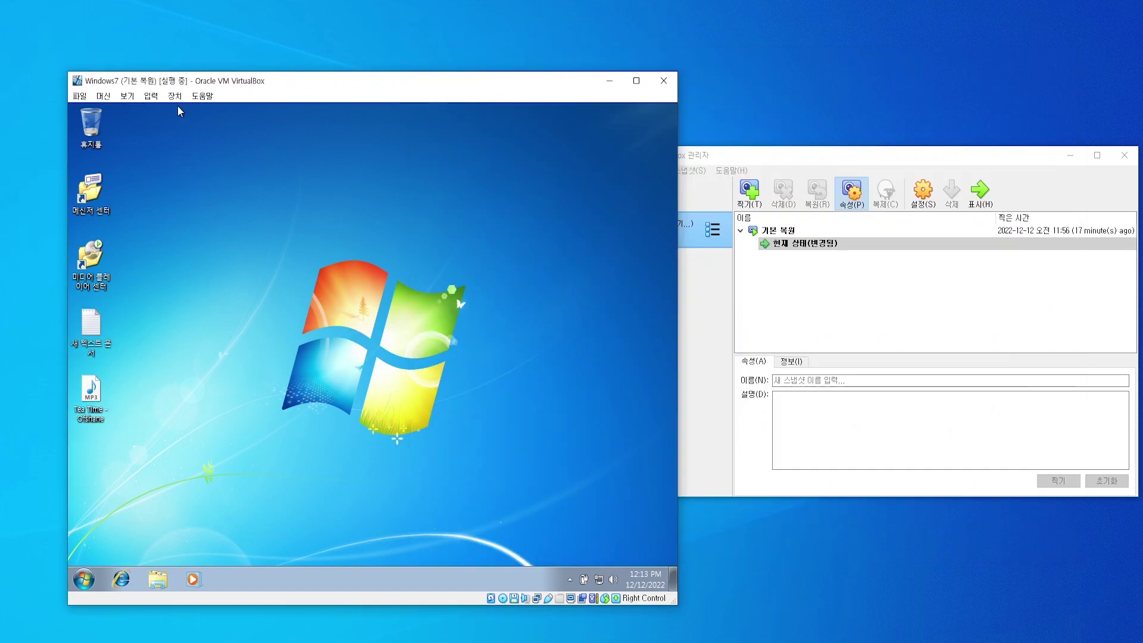
Run Upgrade Guest Additions on the running machine and retry dragging the guest's text document into the host's Music folder
{"action": "left_click", "coordinate": [177, 99]}
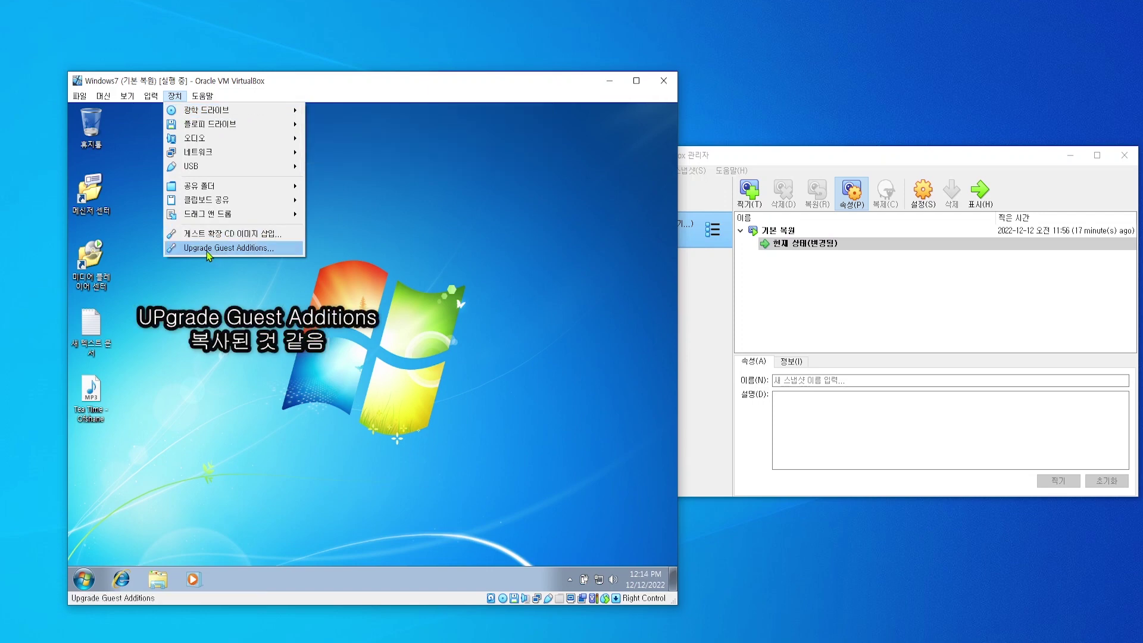
{"action": "left_click", "coordinate": [240, 248]}
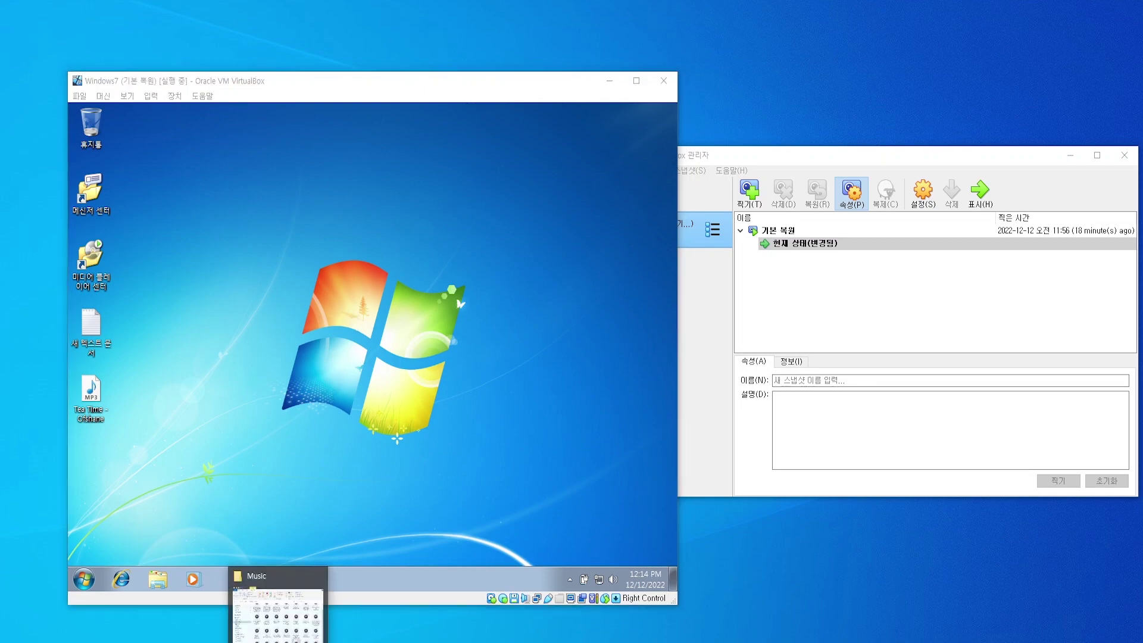
{"action": "left_click", "coordinate": [280, 601]}
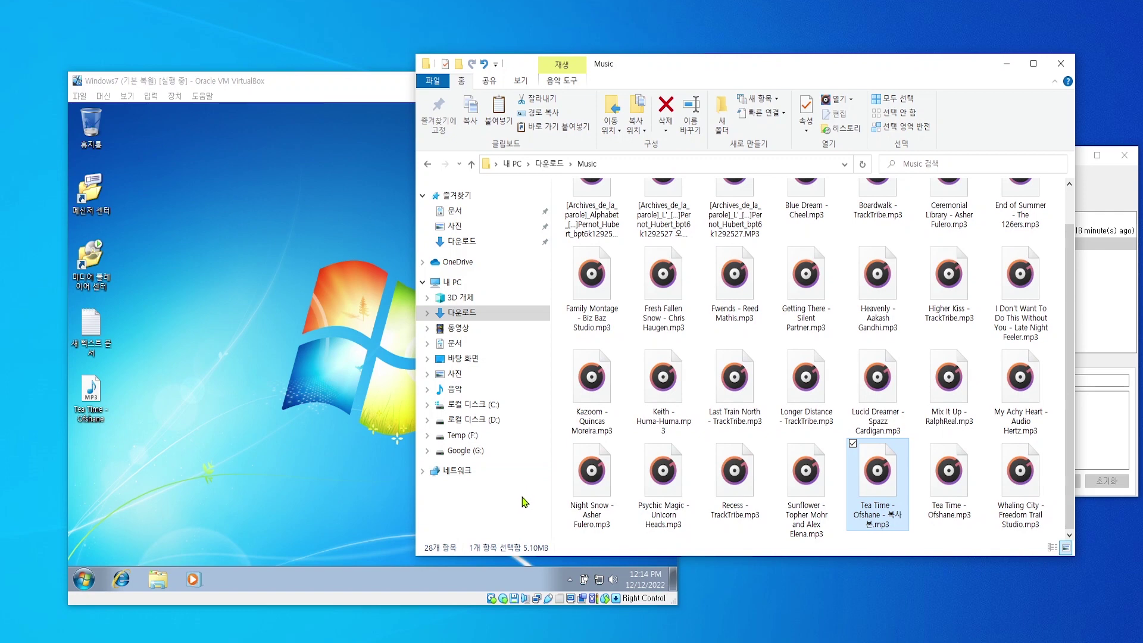
{"action": "left_click", "coordinate": [314, 433]}
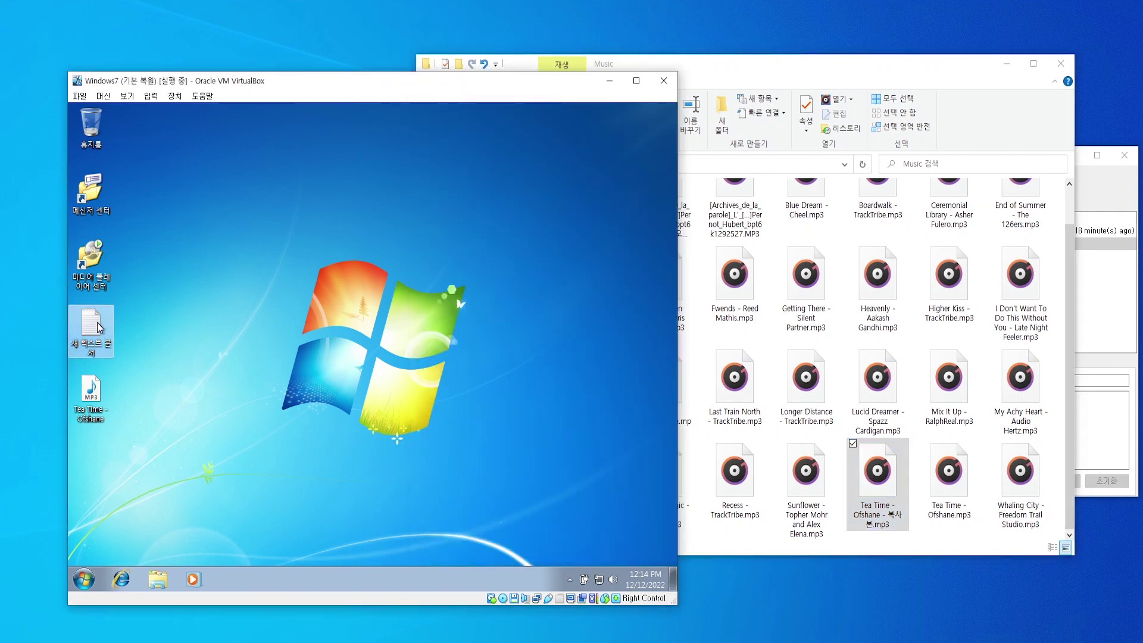
{"action": "left_click_drag", "start_coordinate": [98, 329], "coordinate": [936, 538]}
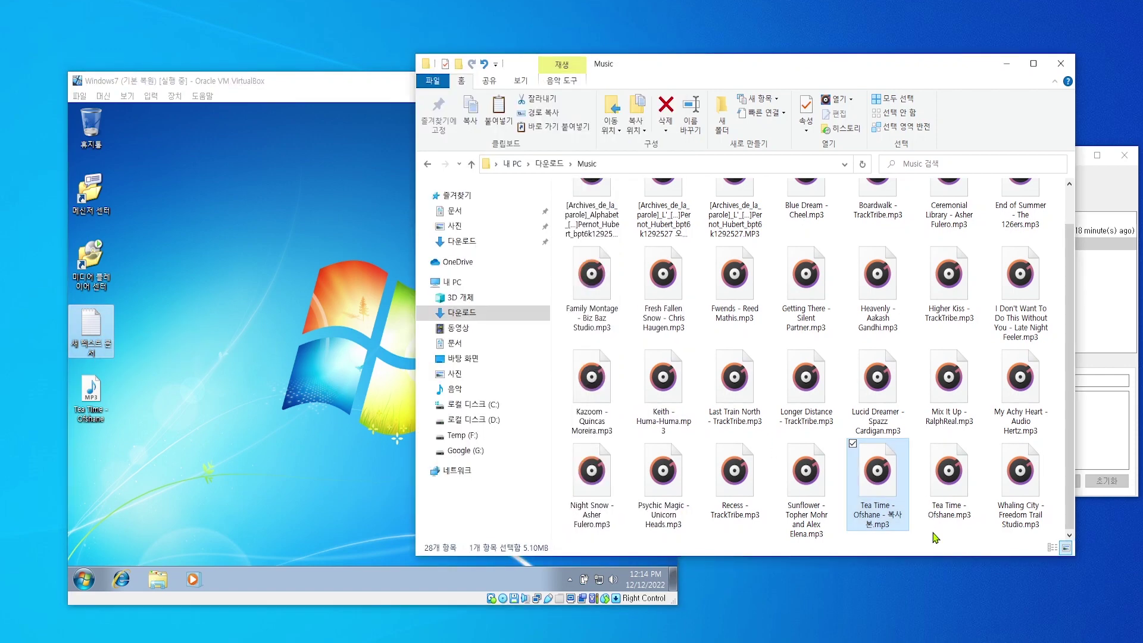
Copy the text document on the guest desktop and paste the clipboard contents into the host's Music folder, enlarging its window
{"action": "right_click", "coordinate": [90, 337]}
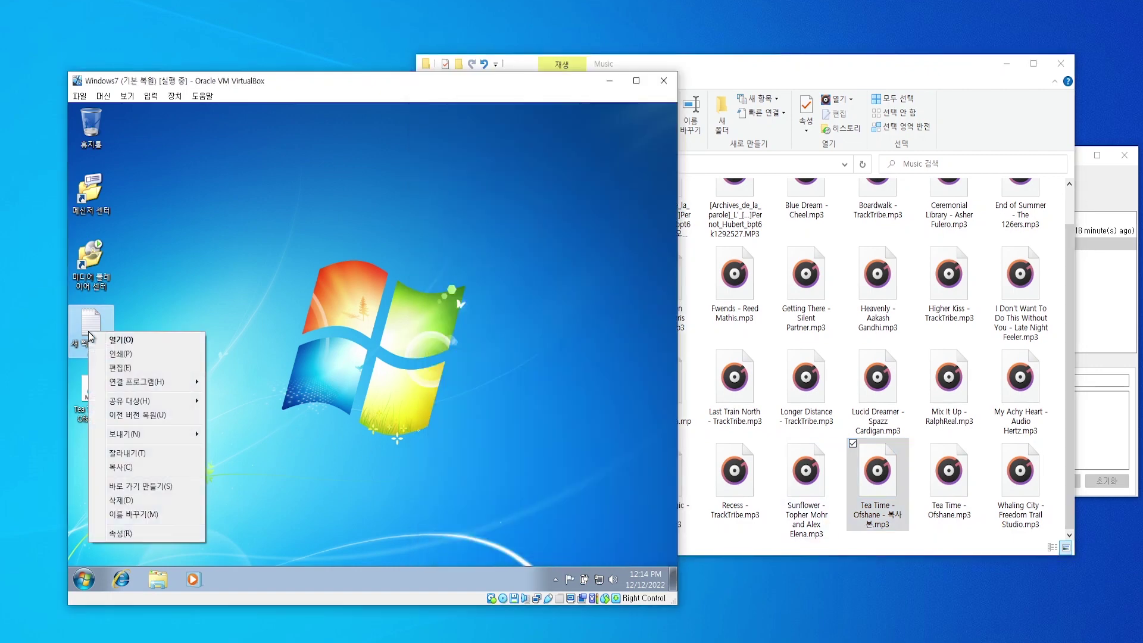
{"action": "left_click", "coordinate": [145, 468]}
{"action": "left_click", "coordinate": [999, 142]}
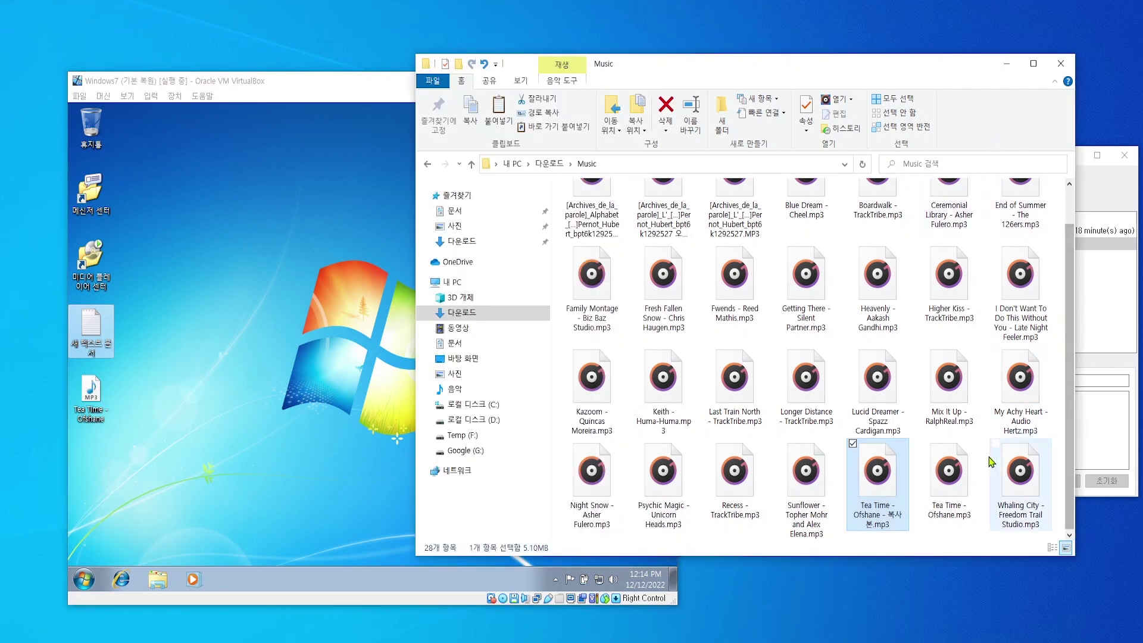
{"action": "left_click_drag", "start_coordinate": [935, 564], "coordinate": [947, 612]}
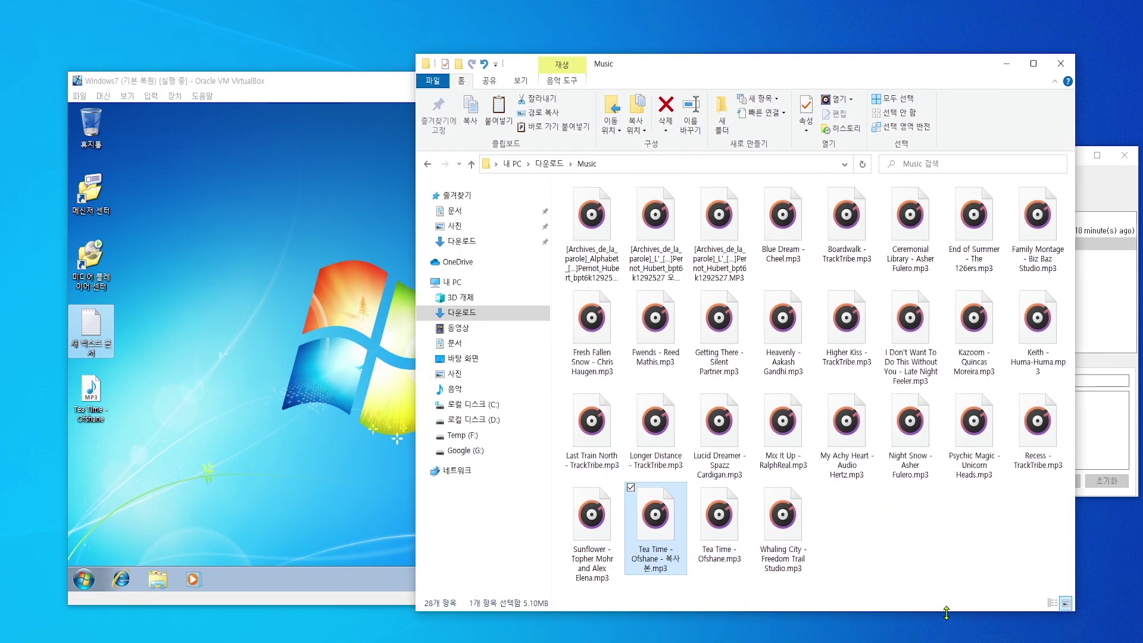
{"action": "right_click", "coordinate": [873, 530]}
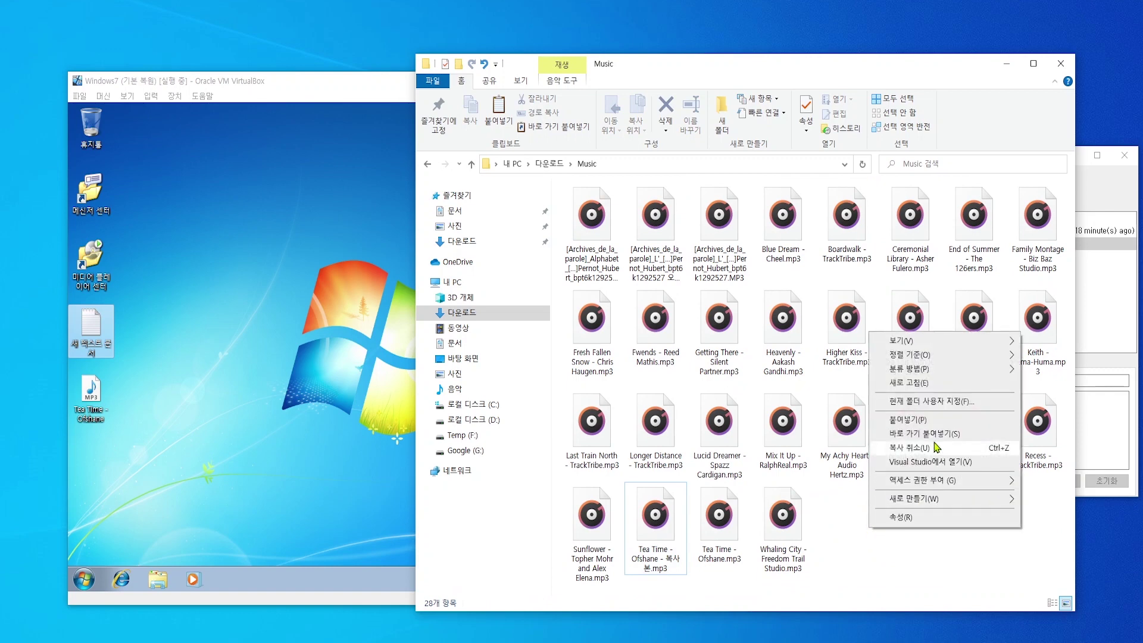
{"action": "left_click", "coordinate": [908, 419]}
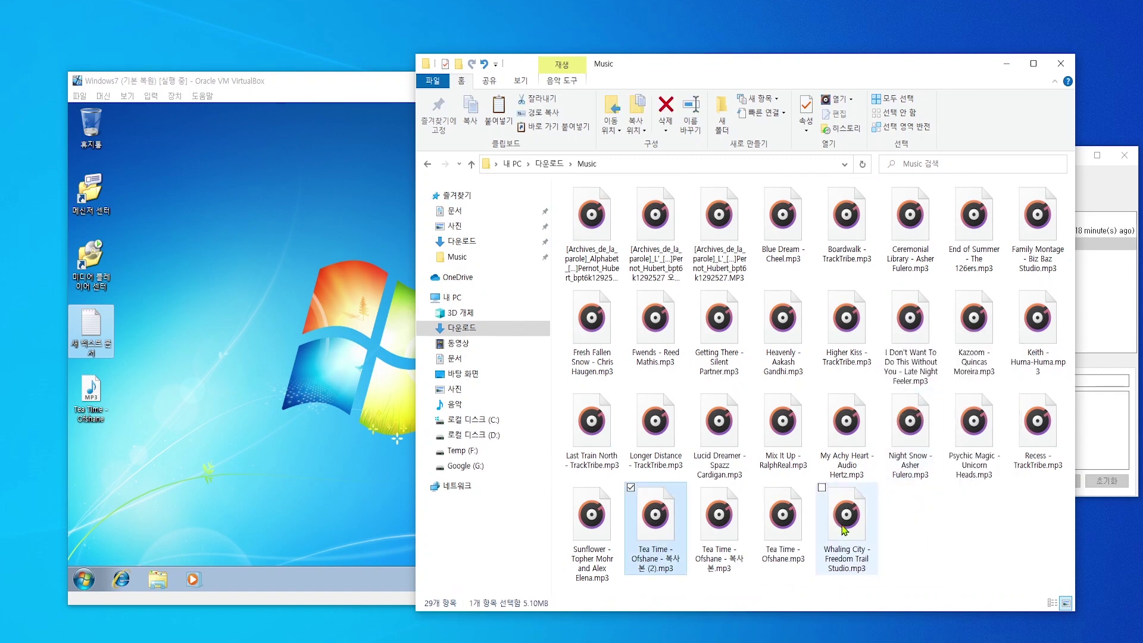
Copy Mix It Up - RalphReal.mp3 in the host's Music folder and paste the clipboard contents onto the guest desktop
{"action": "left_click", "coordinate": [234, 415]}
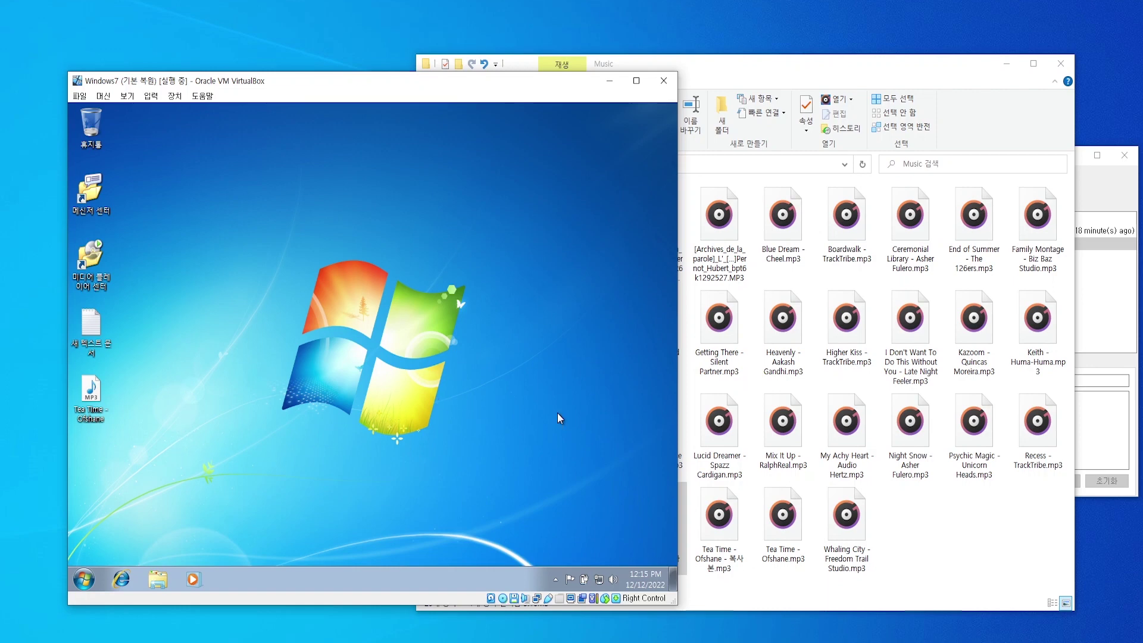
{"action": "left_click", "coordinate": [904, 578]}
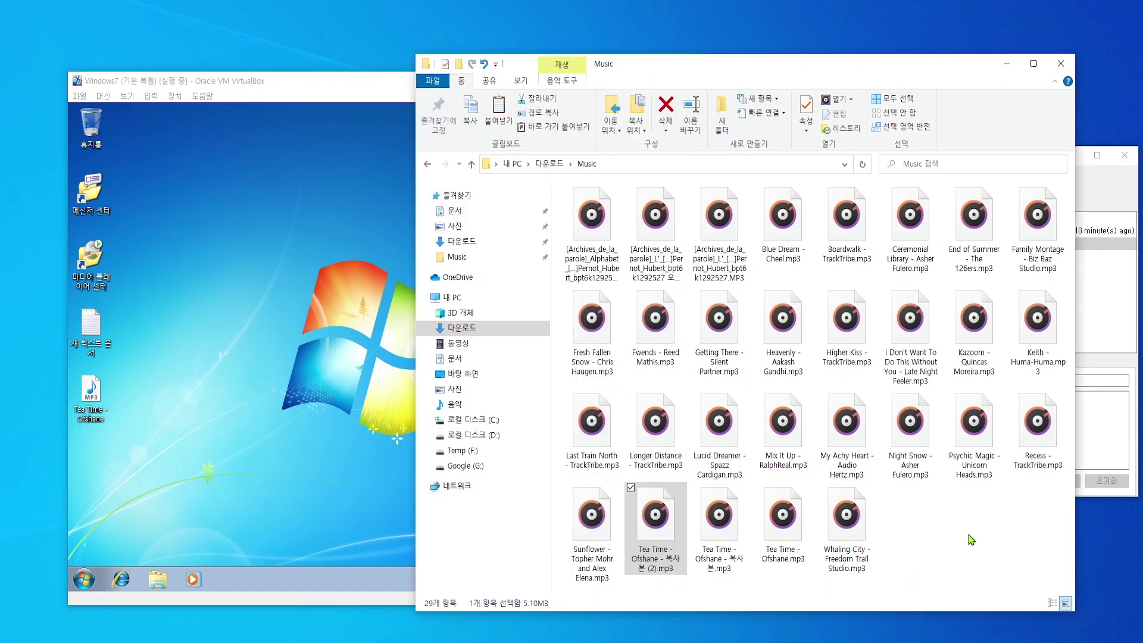
{"action": "left_click", "coordinate": [790, 437]}
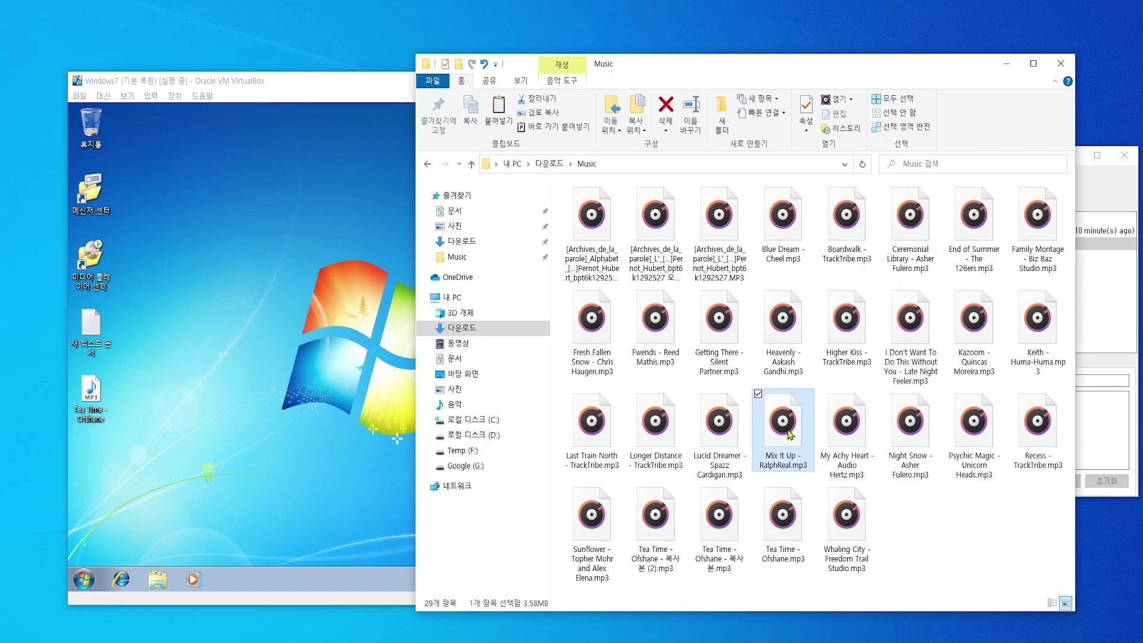
{"action": "right_click", "coordinate": [790, 436]}
{"action": "left_click", "coordinate": [827, 363]}
{"action": "left_click", "coordinate": [248, 448]}
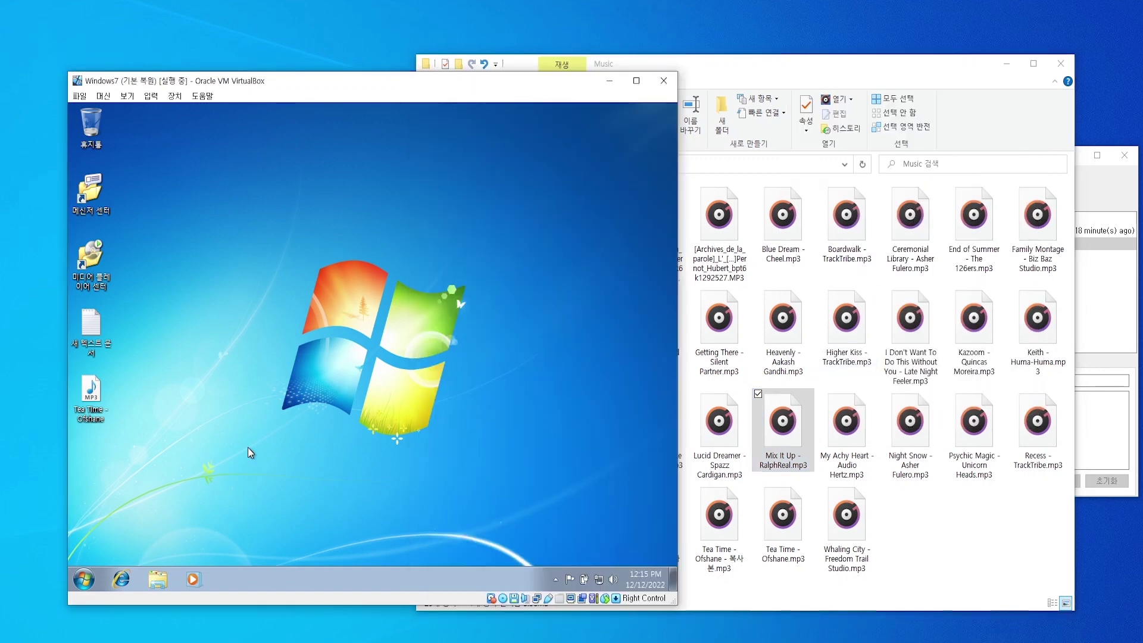
{"action": "right_click", "coordinate": [109, 444]}
{"action": "left_click", "coordinate": [170, 340]}
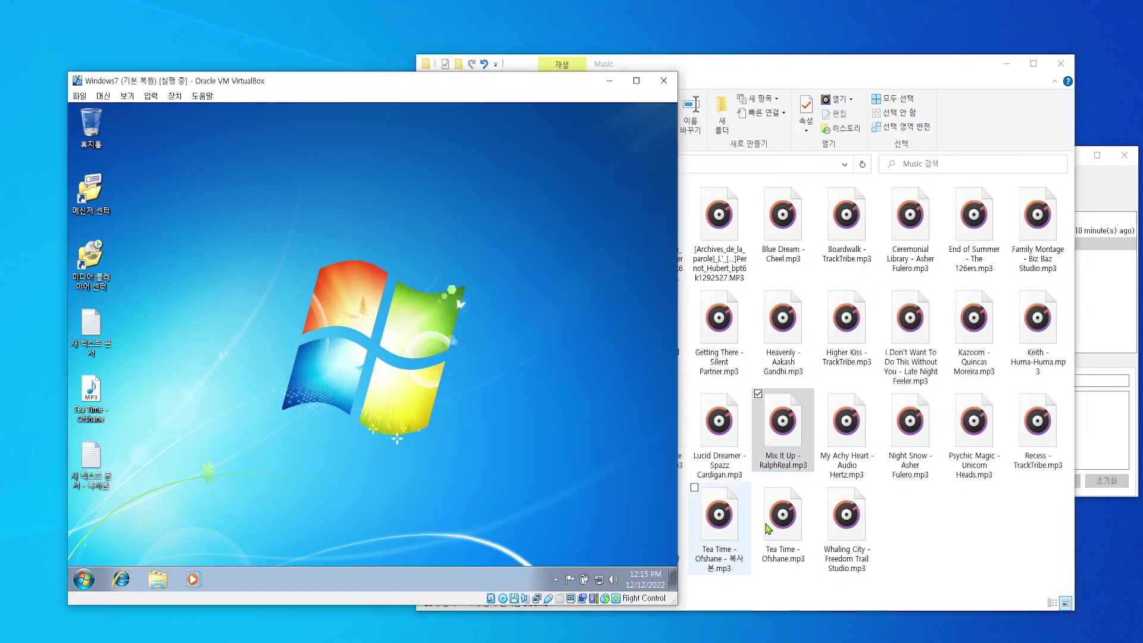
Transfer Mix It Up - RalphReal.mp3 from the host's Music folder to the guest desktop by drag and drop
{"action": "left_click", "coordinate": [784, 435]}
{"action": "left_click_drag", "start_coordinate": [783, 435], "coordinate": [185, 357]}
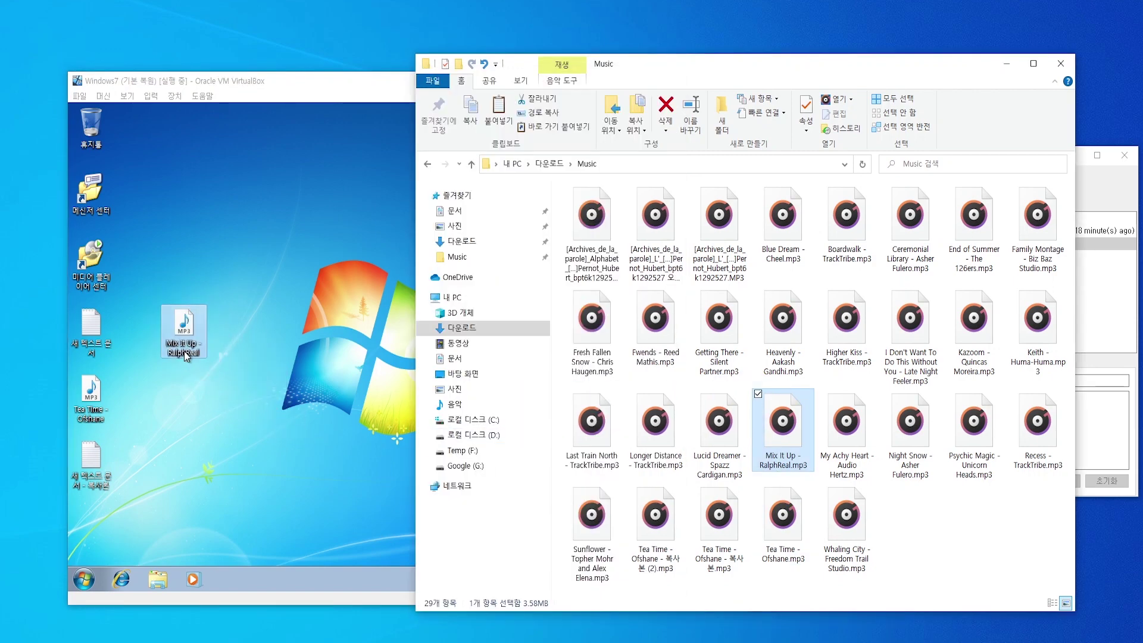
{"action": "left_click", "coordinate": [214, 411]}
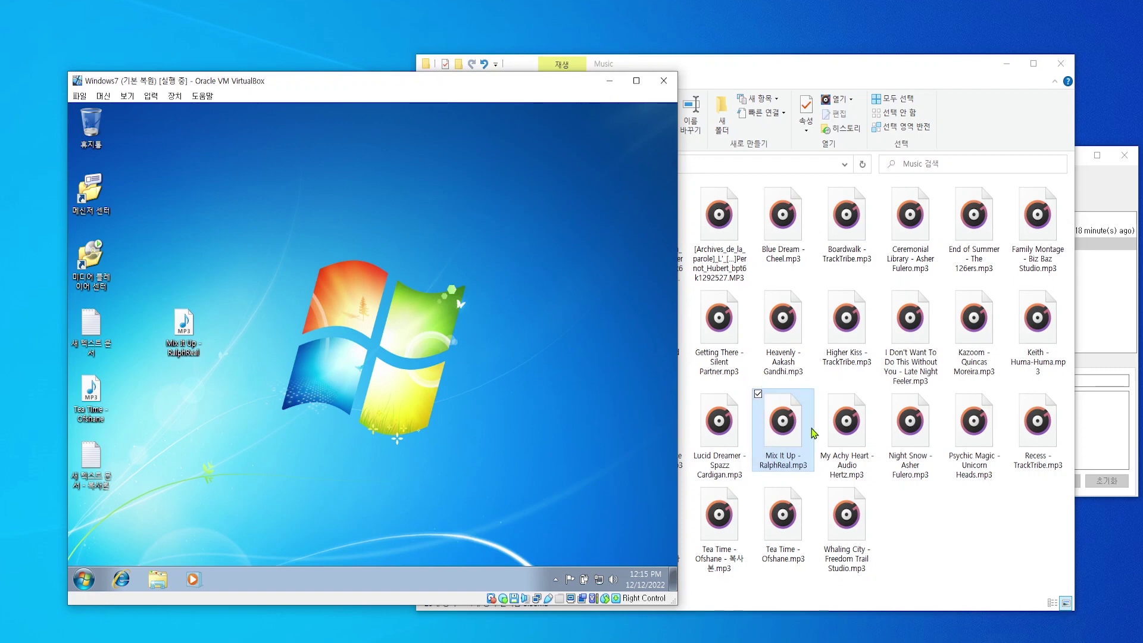
{"action": "left_click", "coordinate": [786, 429]}
{"action": "right_click", "coordinate": [786, 428]}
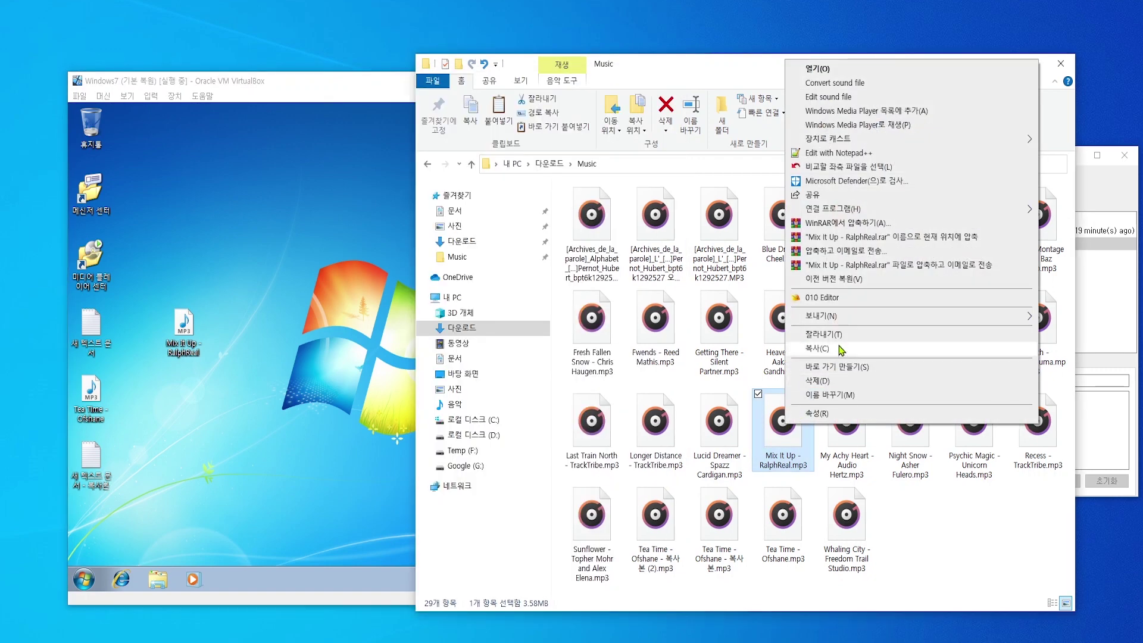
{"action": "key", "text": "Escape"}
{"action": "left_click", "coordinate": [201, 401]}
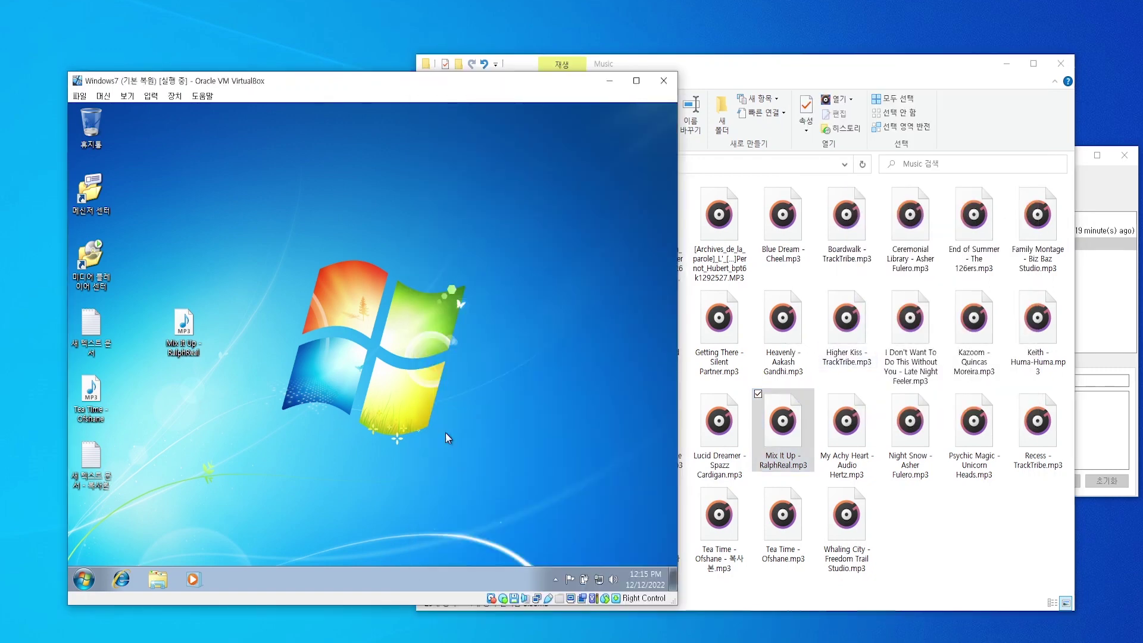
Copy Heavenly - Aakash Gandhi.mp3 in the host's Music folder and paste the clipboard contents onto the guest desktop
{"action": "left_click", "coordinate": [794, 335]}
{"action": "right_click", "coordinate": [795, 337]}
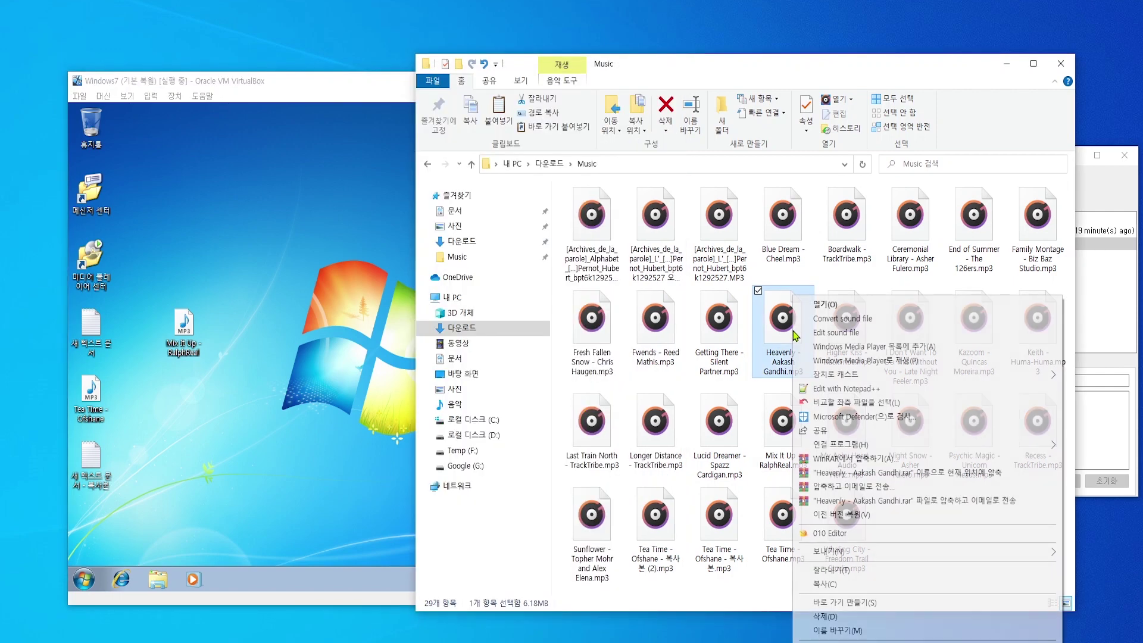
{"action": "left_click", "coordinate": [825, 585]}
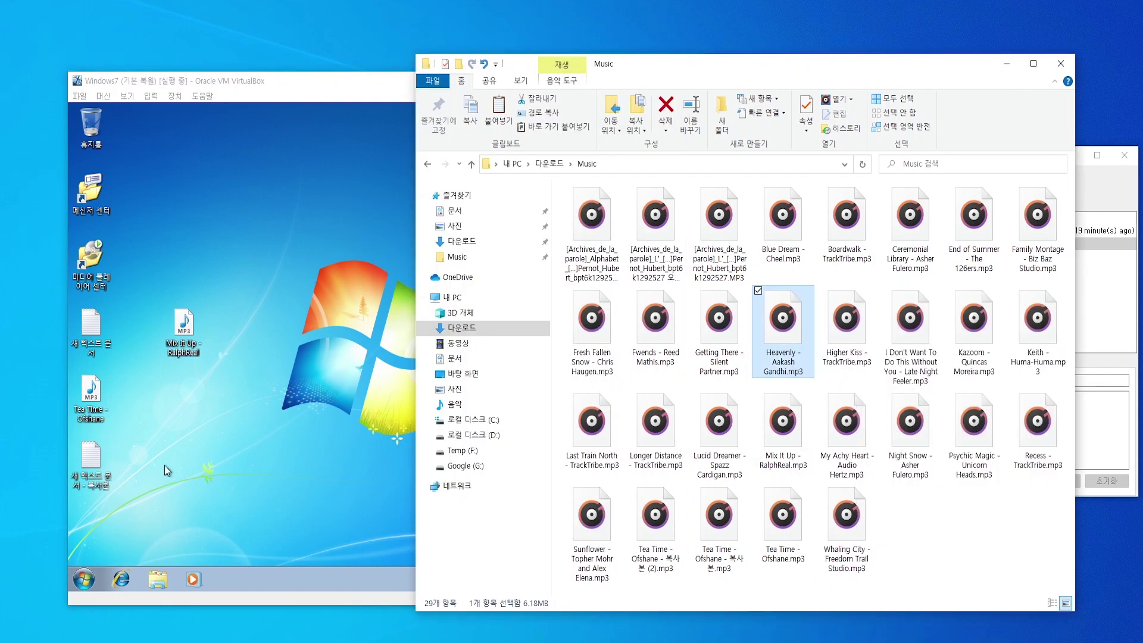
{"action": "left_click", "coordinate": [166, 458]}
{"action": "right_click", "coordinate": [167, 415]}
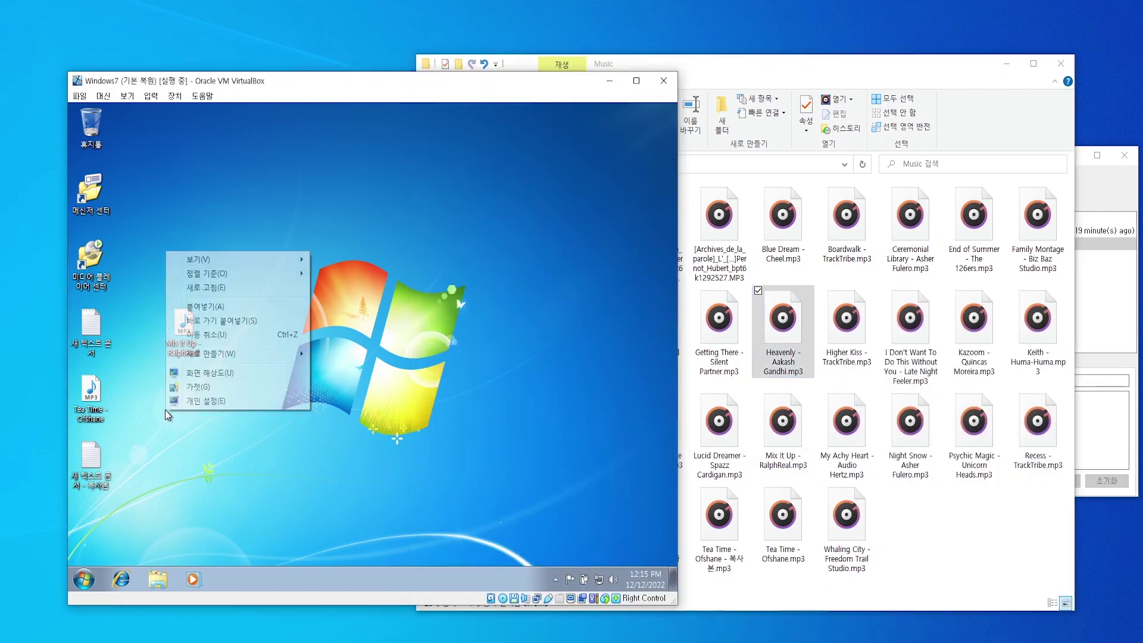
{"action": "left_click", "coordinate": [205, 306]}
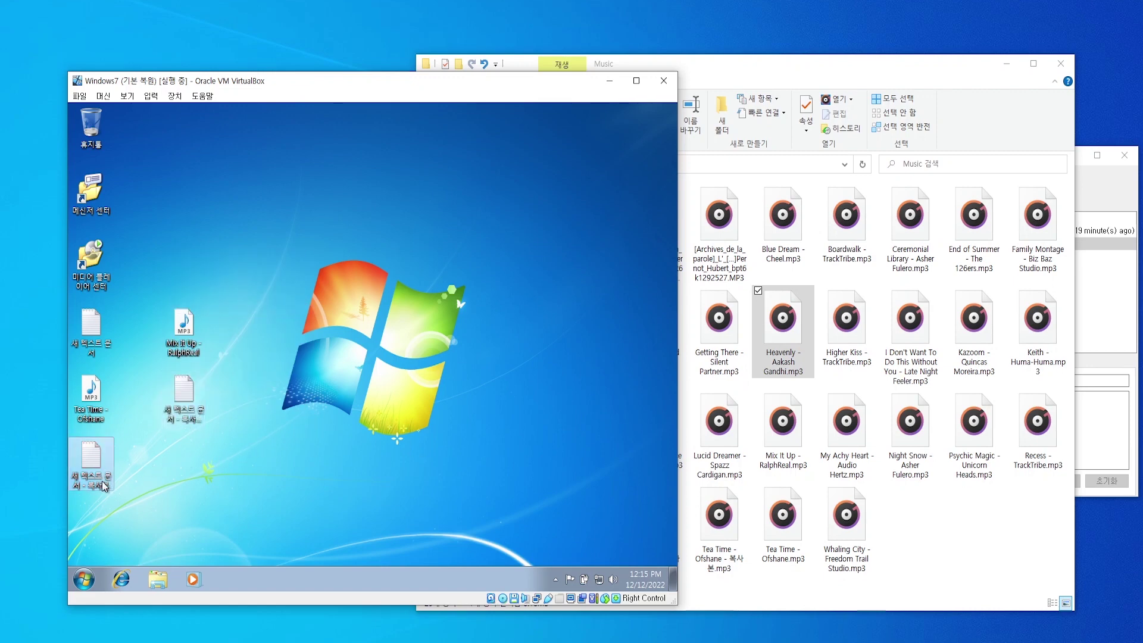
Delete both pasted text document copies and the Mix It Up - RalphReal music file from the guest desktop
{"action": "right_click", "coordinate": [186, 406]}
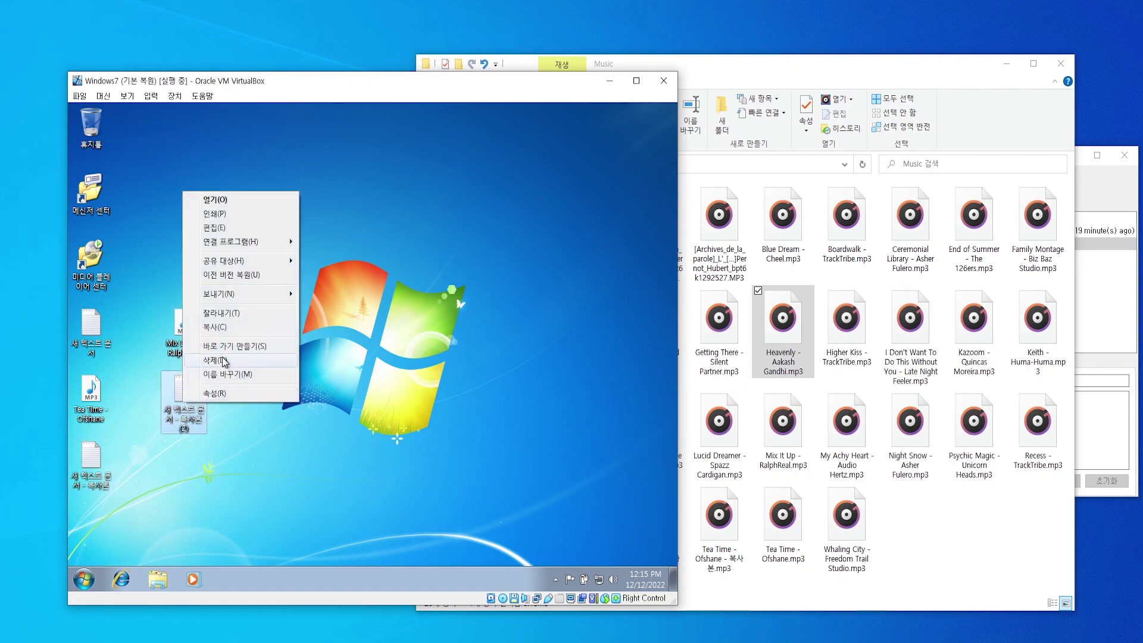
{"action": "left_click", "coordinate": [225, 361]}
{"action": "left_click", "coordinate": [419, 392]}
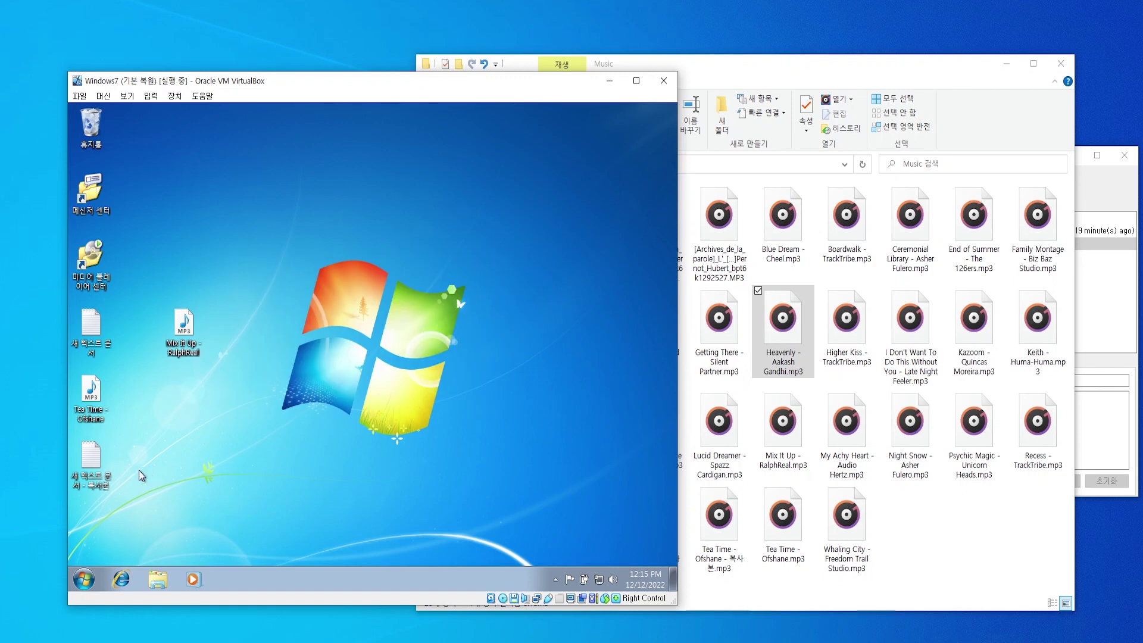
{"action": "right_click", "coordinate": [98, 459]}
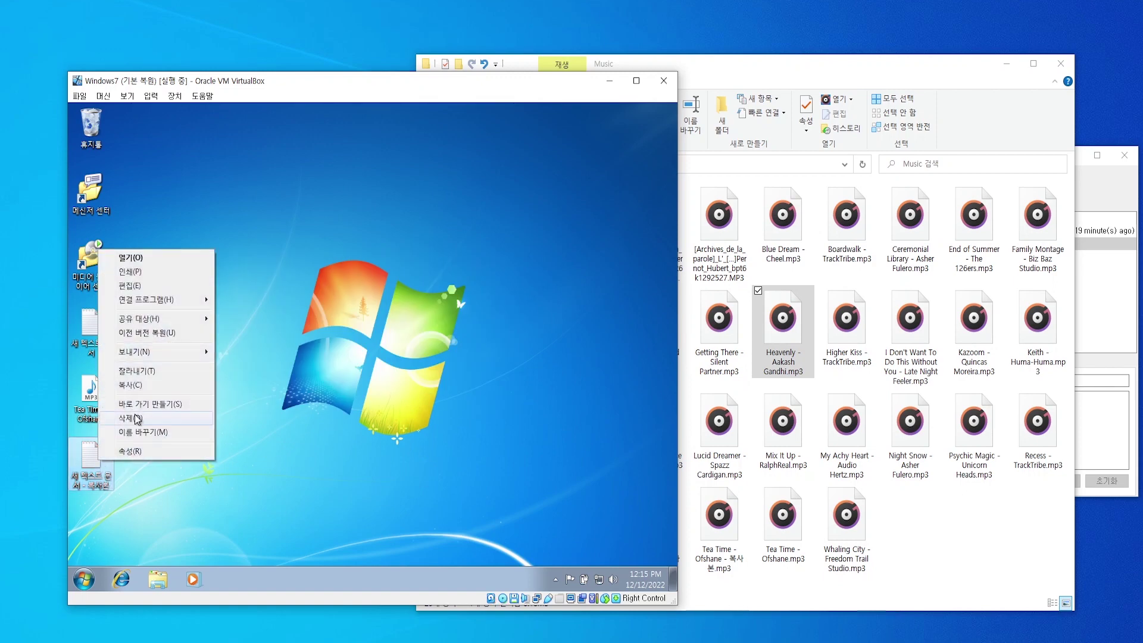
{"action": "left_click", "coordinate": [131, 418]}
{"action": "left_click", "coordinate": [420, 392]}
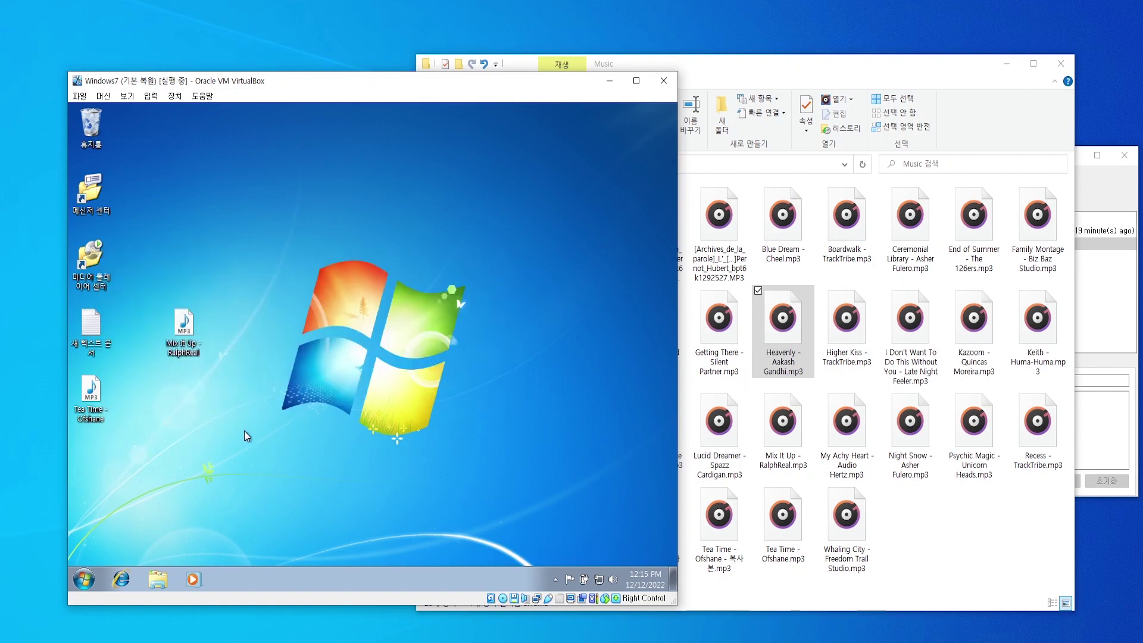
{"action": "right_click", "coordinate": [182, 338]}
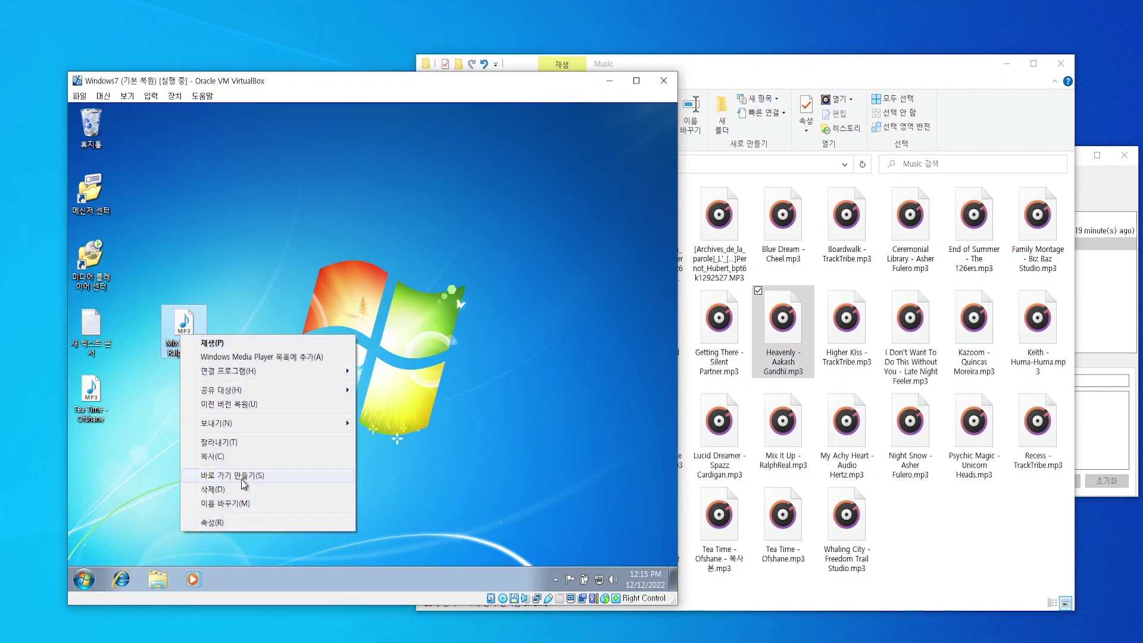
{"action": "left_click", "coordinate": [238, 489]}
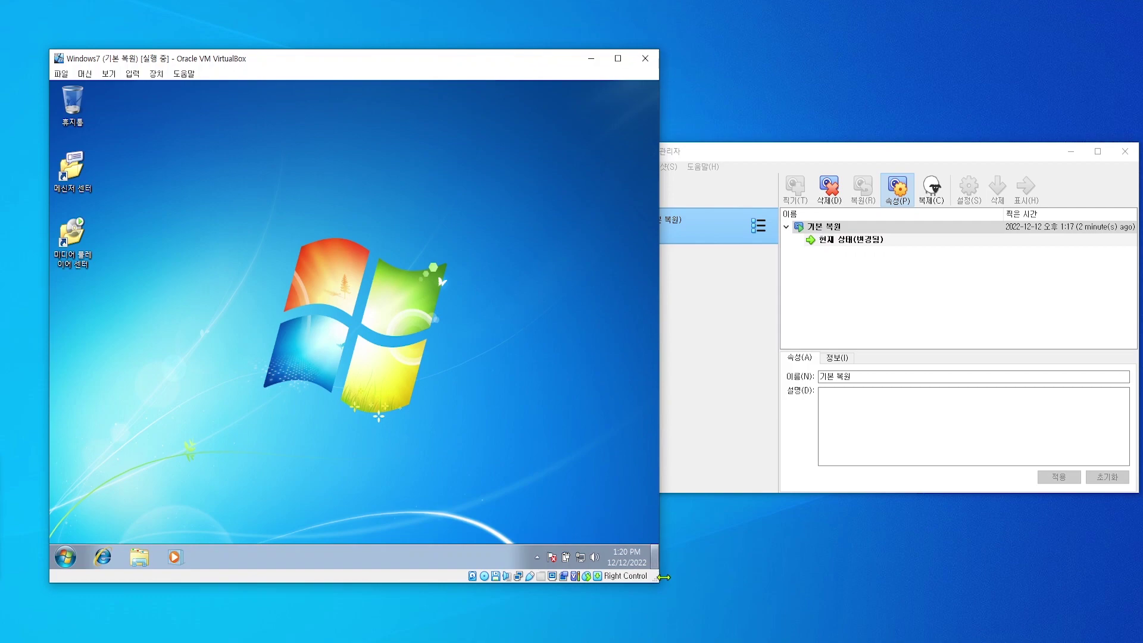
Shrink the Windows7 virtual machine window in both width and height
{"action": "left_click_drag", "start_coordinate": [657, 586], "coordinate": [581, 538]}
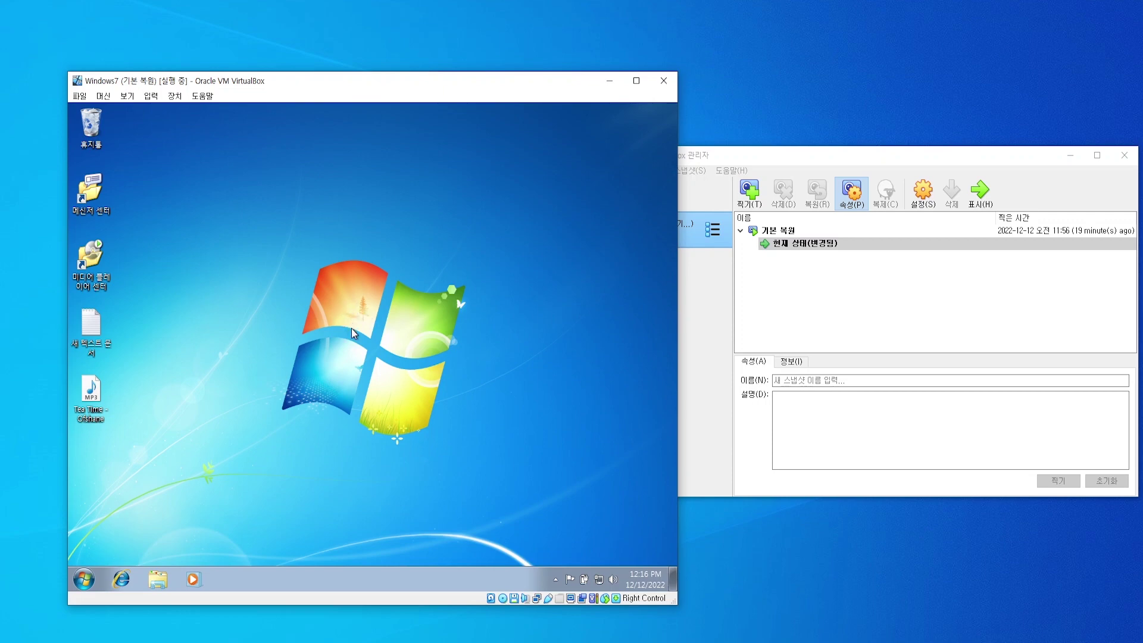
Start a new shared folder for the Windows7 virtual machine and choose the host's 다운로드\Music folder as its path
{"action": "left_click", "coordinate": [178, 99]}
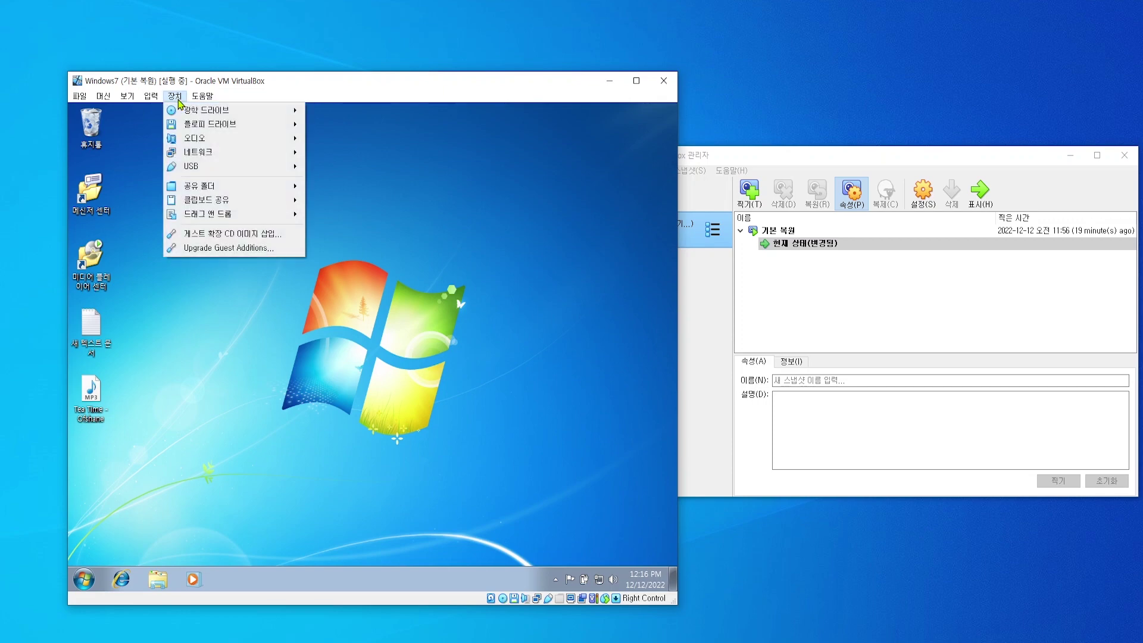
{"action": "mouse_move", "coordinate": [212, 191]}
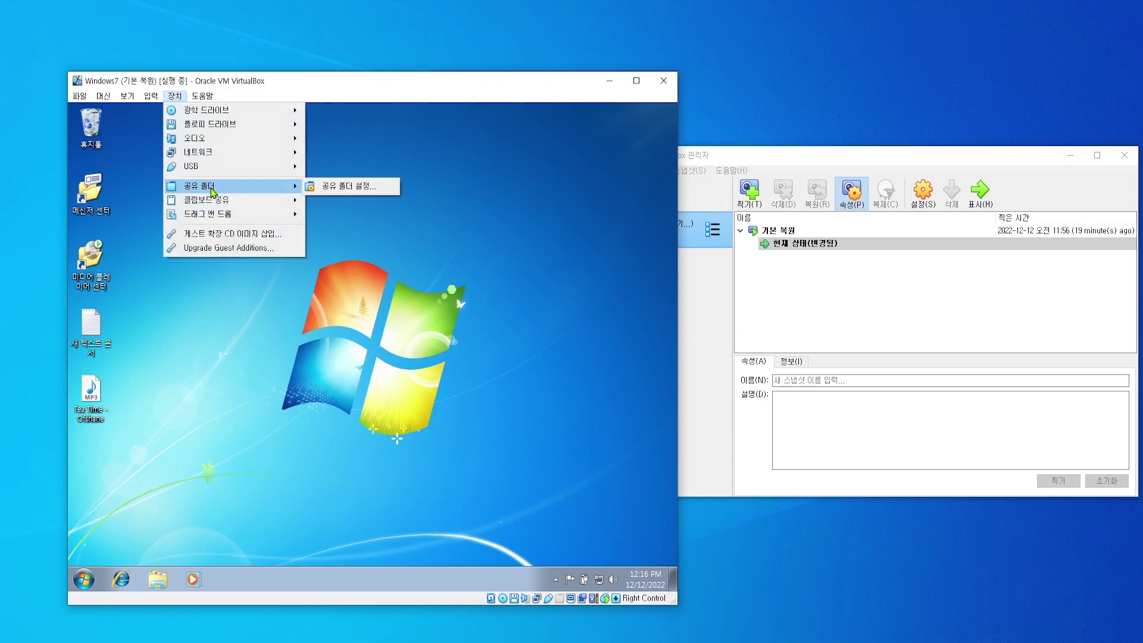
{"action": "left_click", "coordinate": [380, 188]}
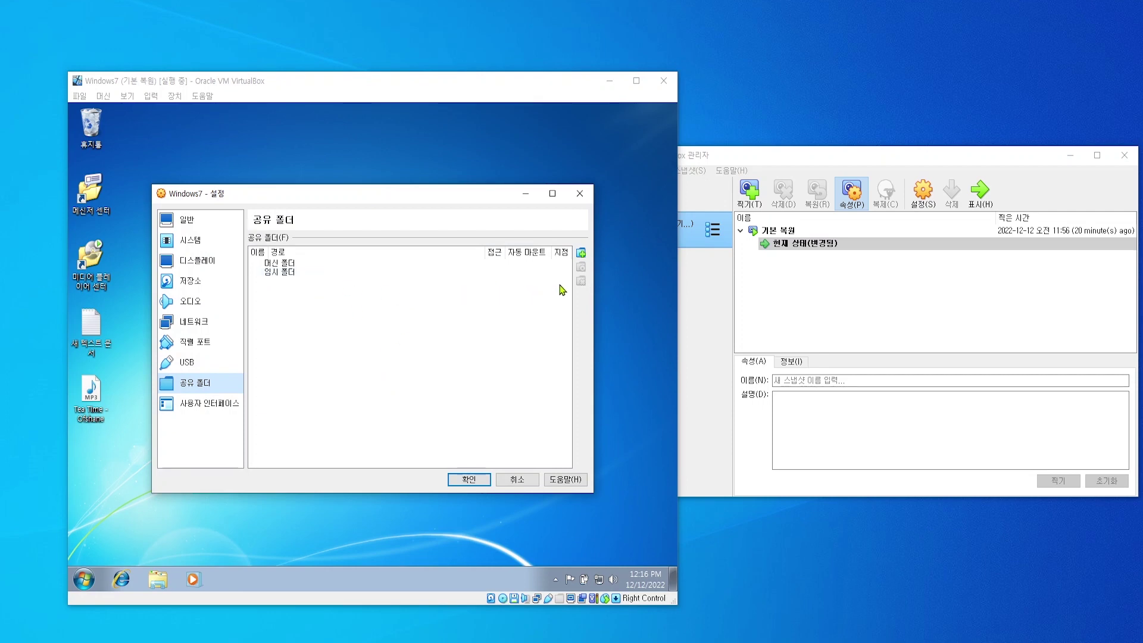
{"action": "left_click", "coordinate": [582, 254]}
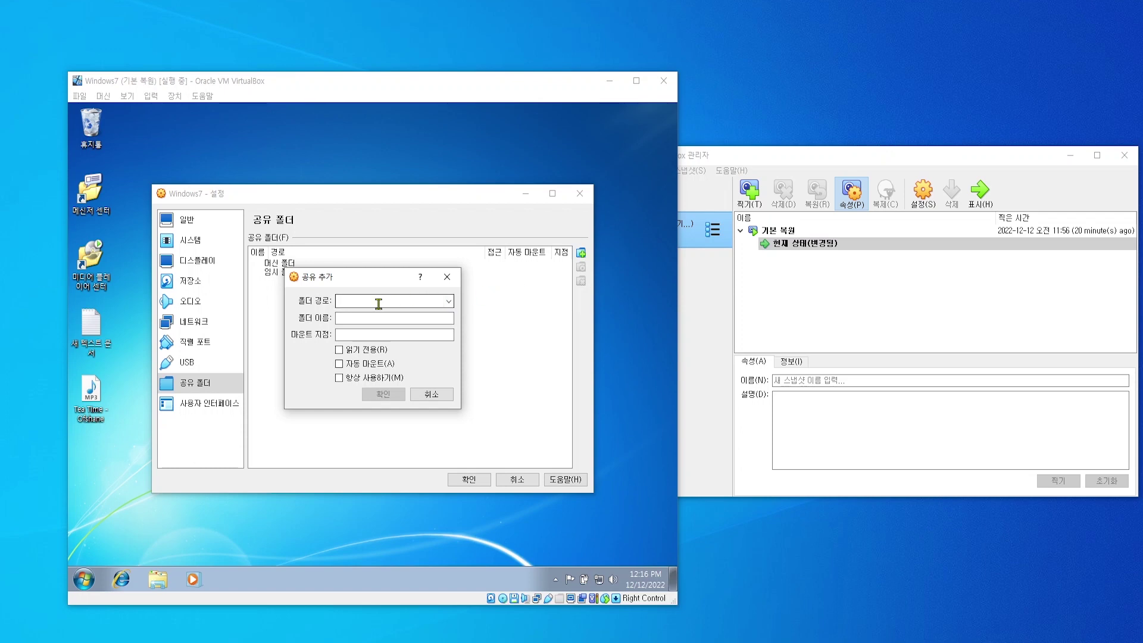
{"action": "left_click", "coordinate": [448, 301]}
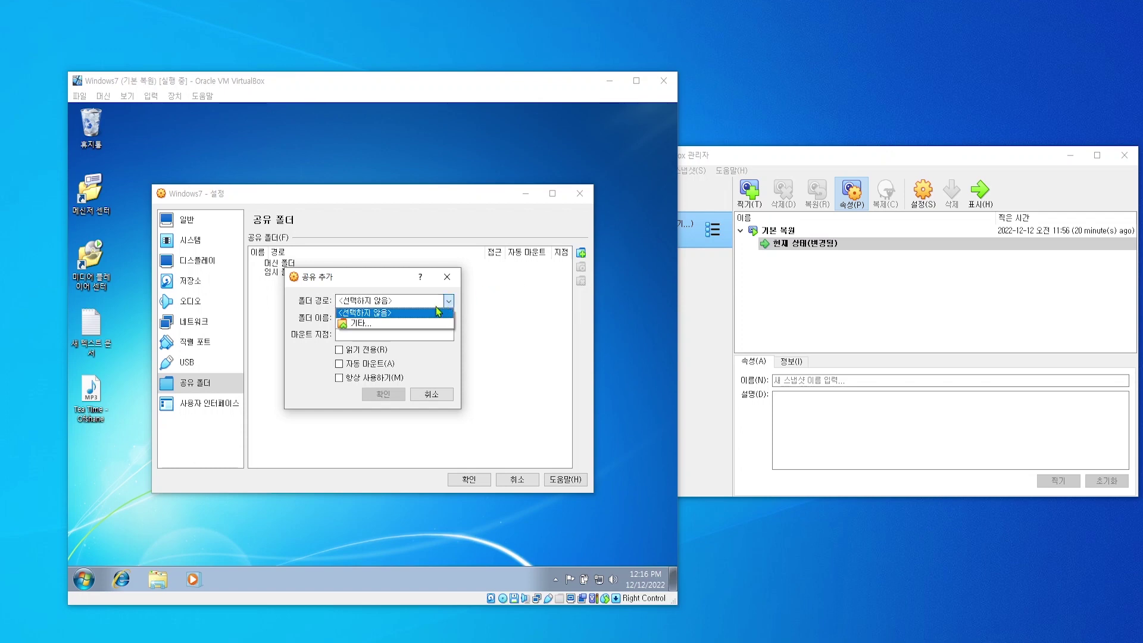
{"action": "left_click", "coordinate": [393, 327]}
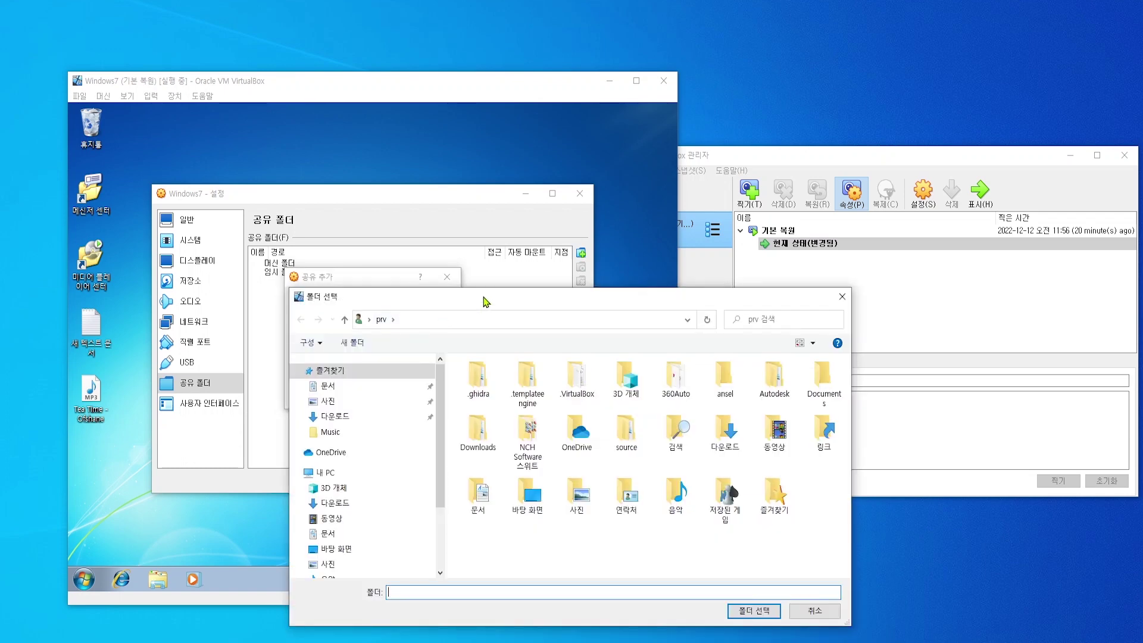
{"action": "left_click_drag", "start_coordinate": [487, 301], "coordinate": [559, 220]}
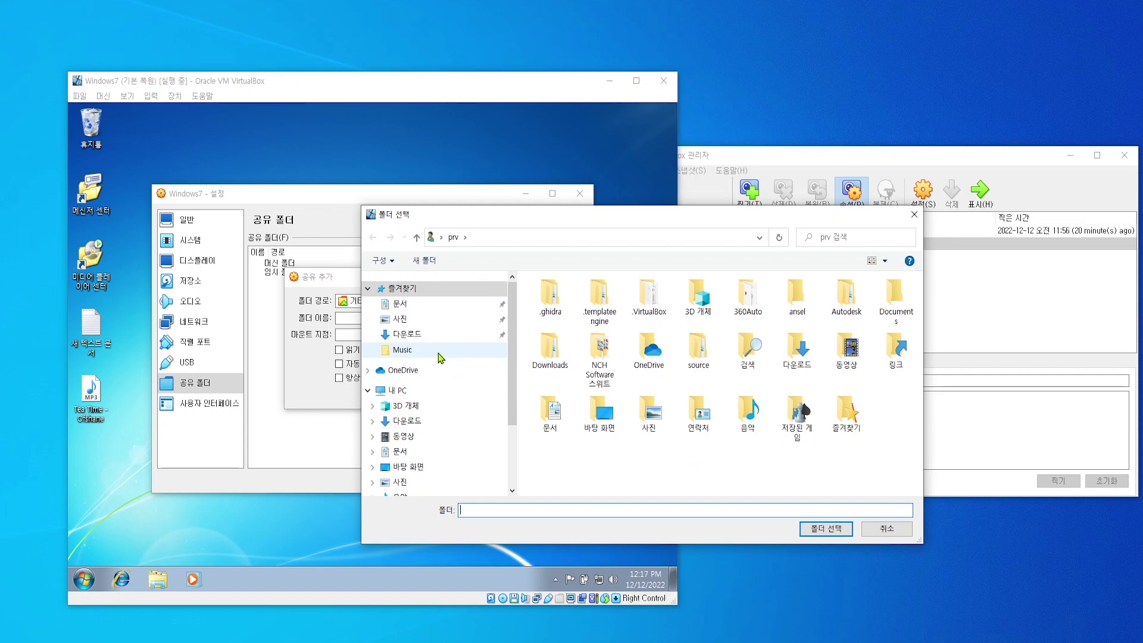
{"action": "left_click", "coordinate": [441, 358]}
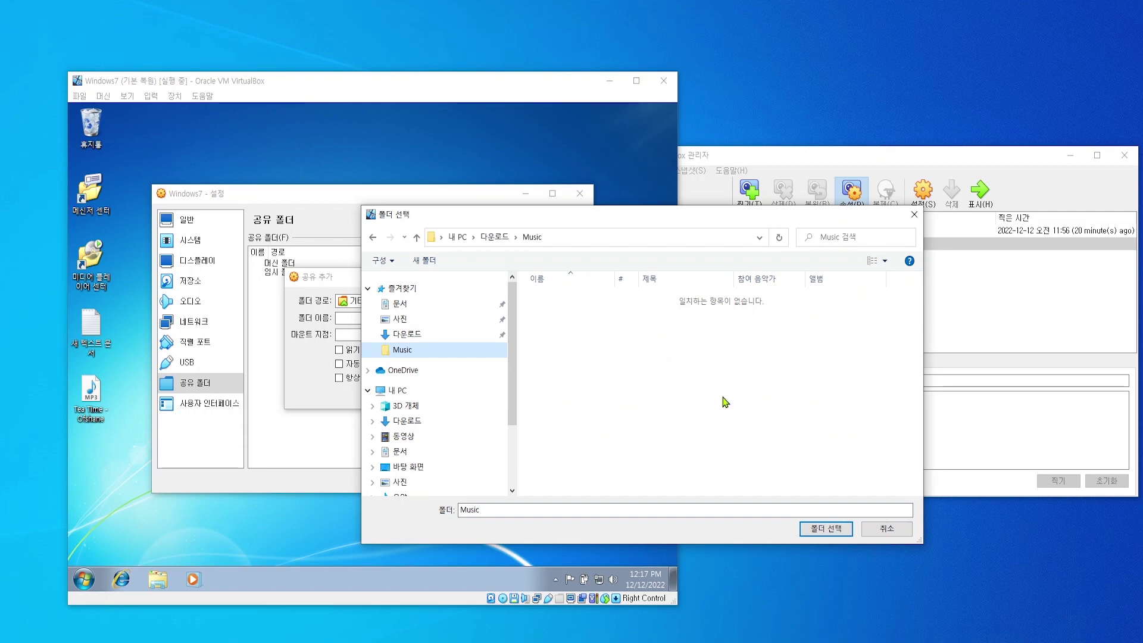
{"action": "left_click", "coordinate": [819, 530]}
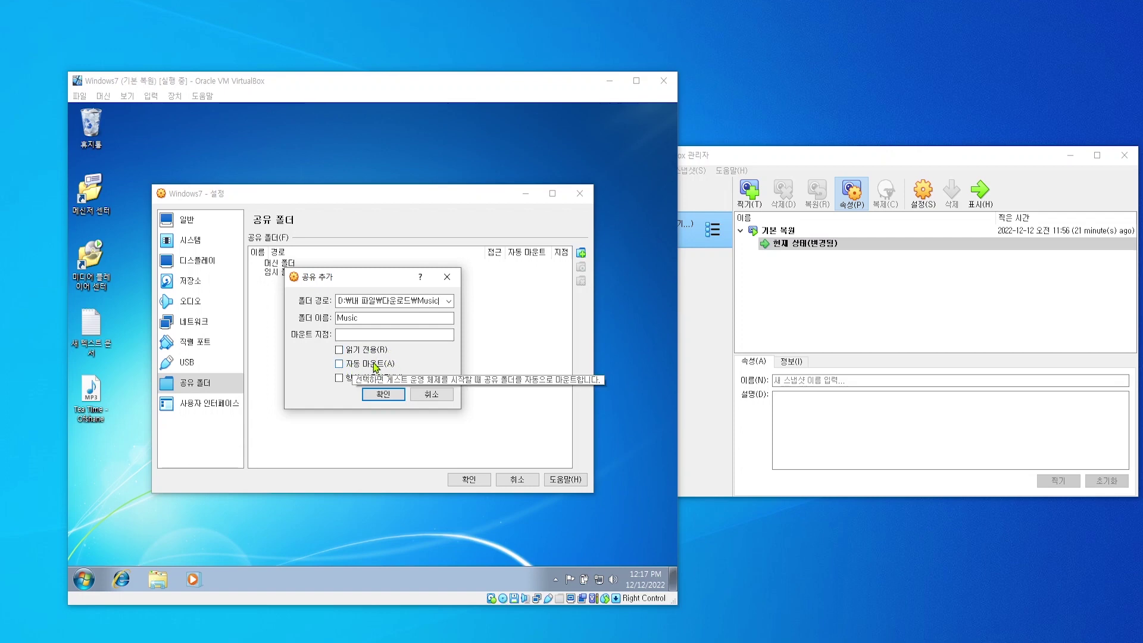
Make the Music share permanent (항상 사용하기) and save the shared folder settings
{"action": "left_click", "coordinate": [339, 378]}
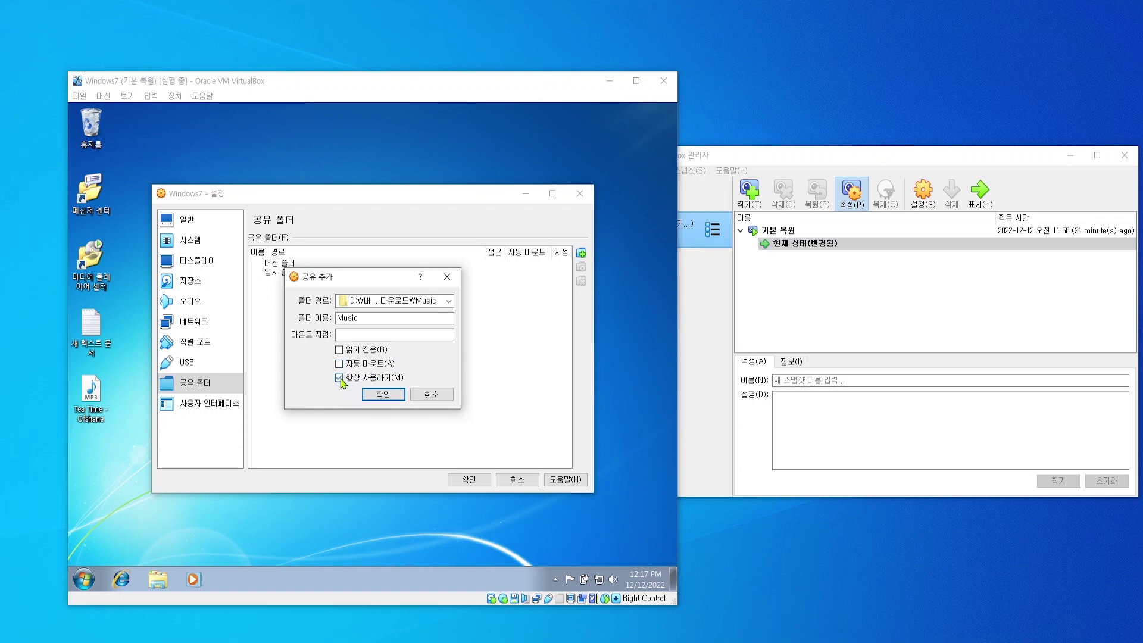
{"action": "left_click", "coordinate": [383, 395]}
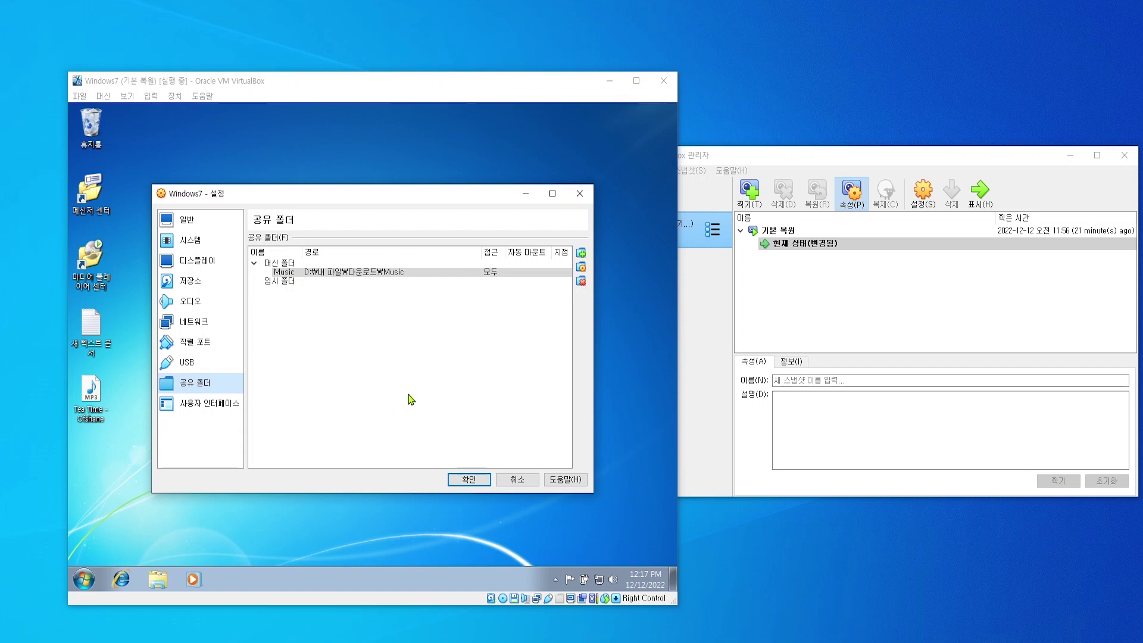
{"action": "left_click", "coordinate": [451, 480]}
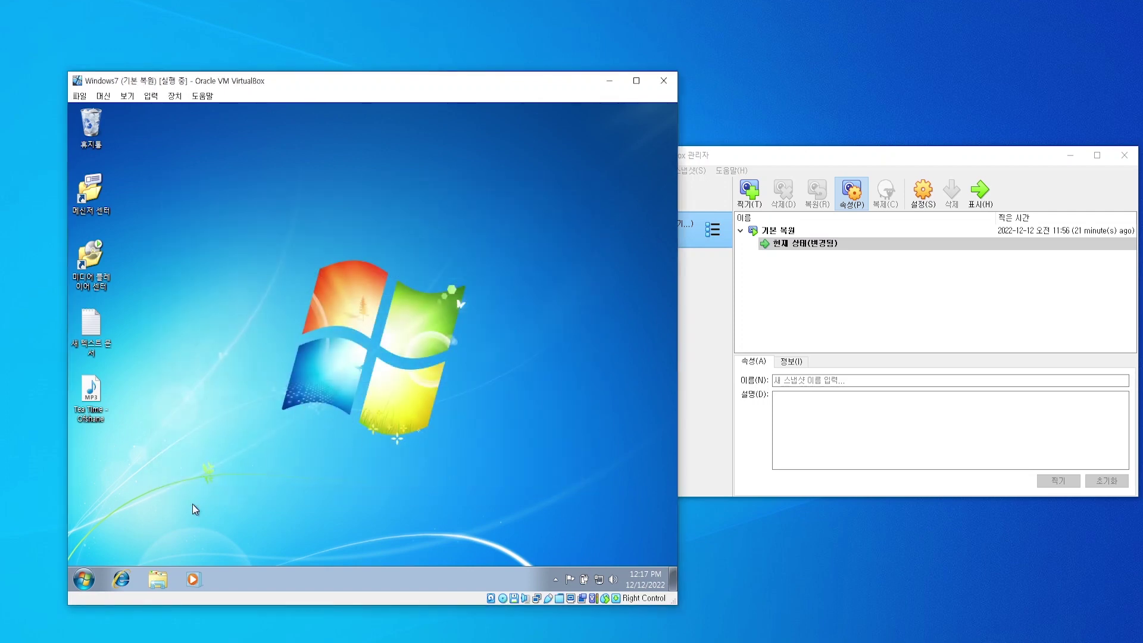
Turn on network discovery and file sharing for all public networks in the Windows 7 guest
{"action": "left_click", "coordinate": [162, 578]}
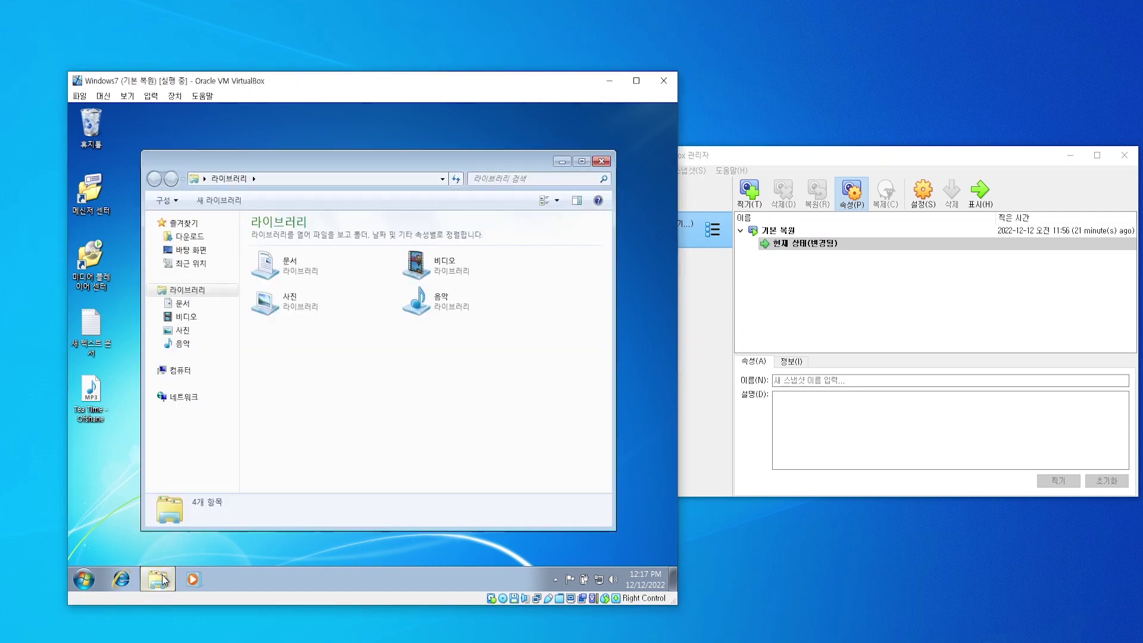
{"action": "left_click", "coordinate": [200, 398]}
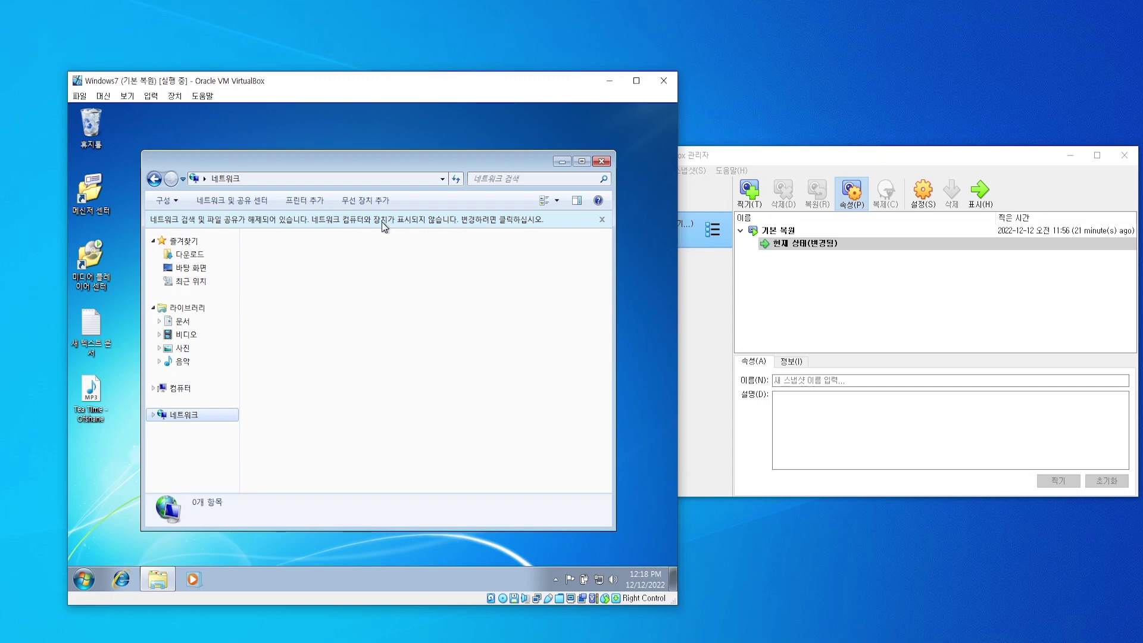
{"action": "left_click", "coordinate": [364, 219]}
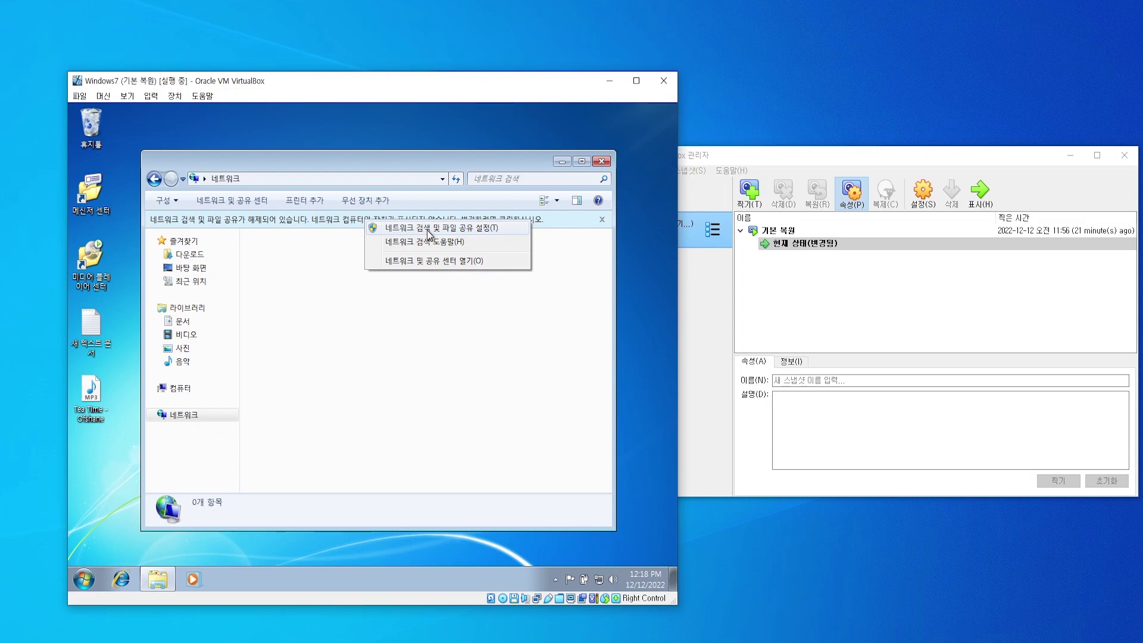
{"action": "left_click", "coordinate": [501, 228]}
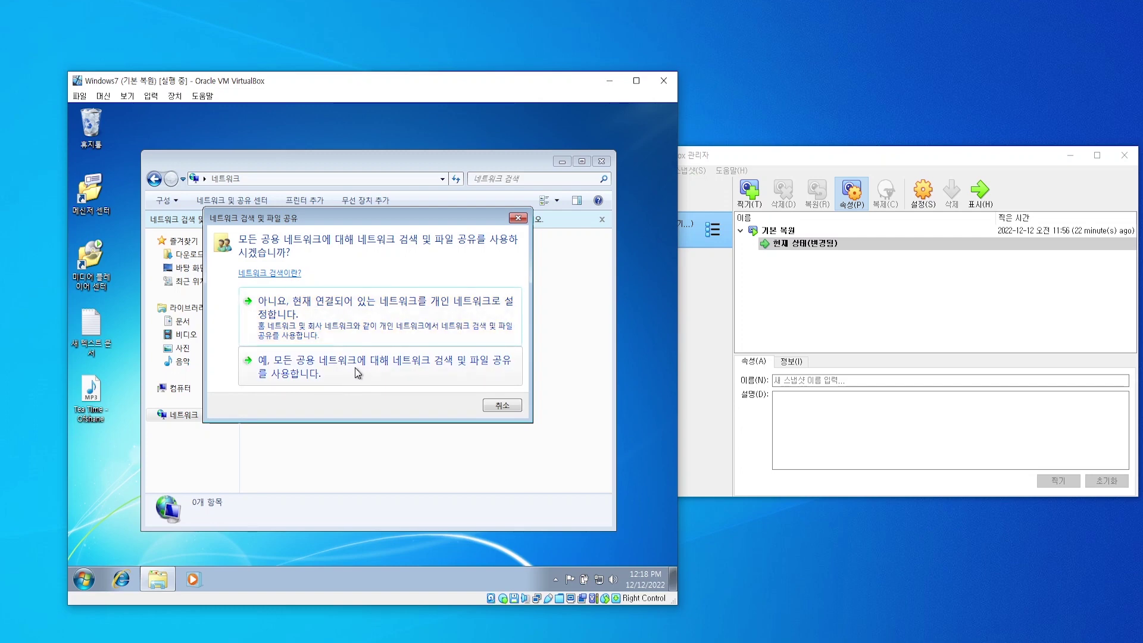
{"action": "left_click", "coordinate": [399, 374]}
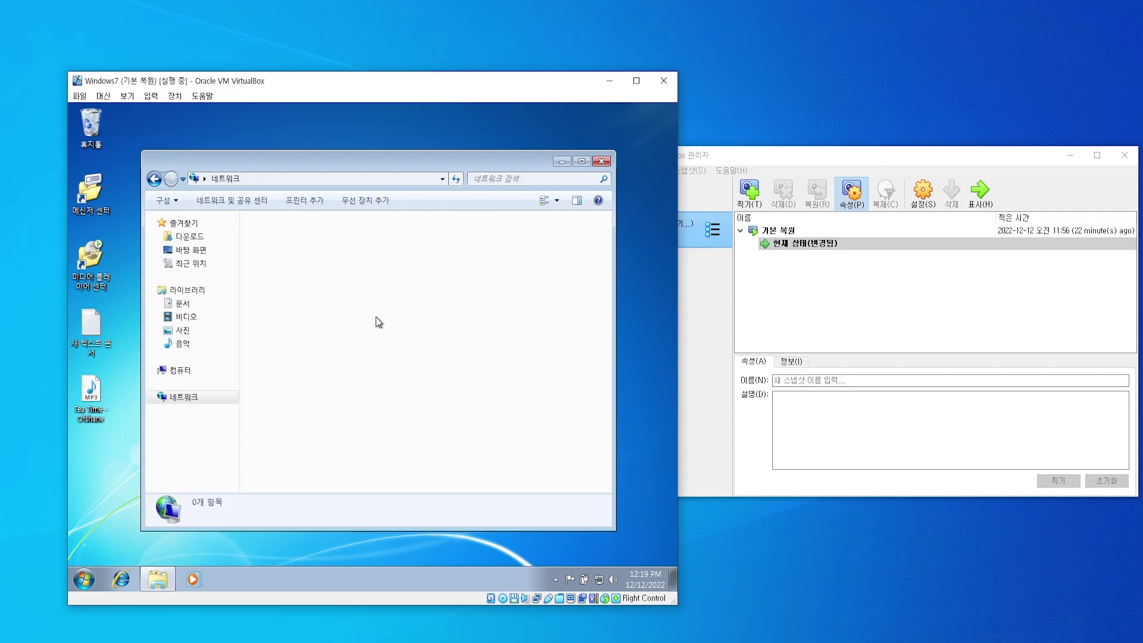
Map the shared folder \\VBOXSVR\Music as network drive Z: in the guest
{"action": "right_click", "coordinate": [201, 398]}
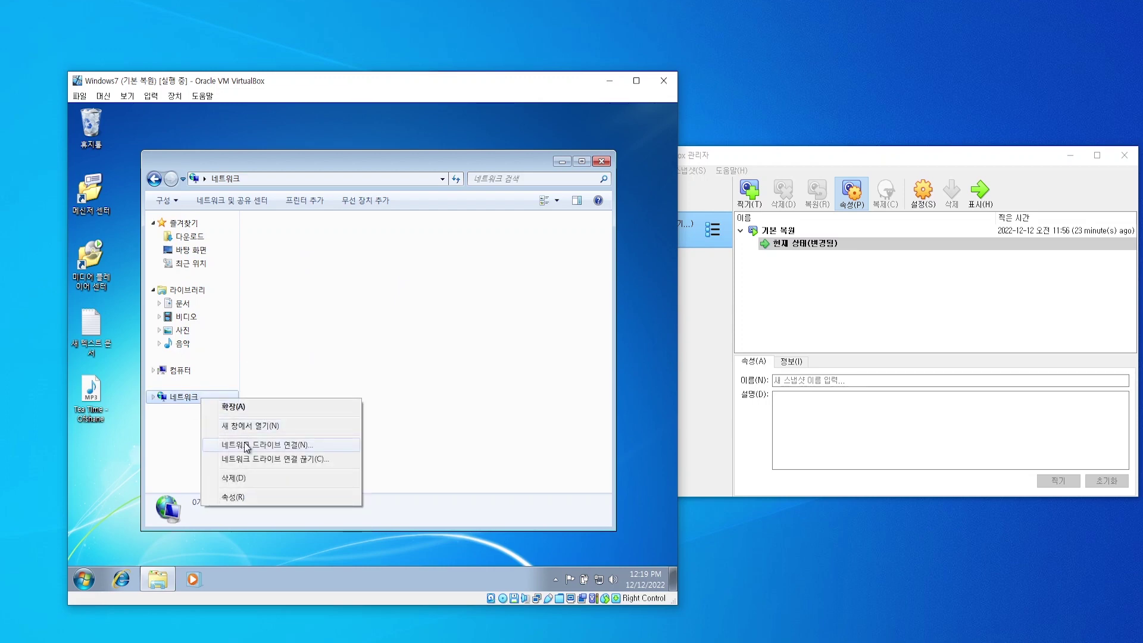
{"action": "left_click", "coordinate": [321, 445]}
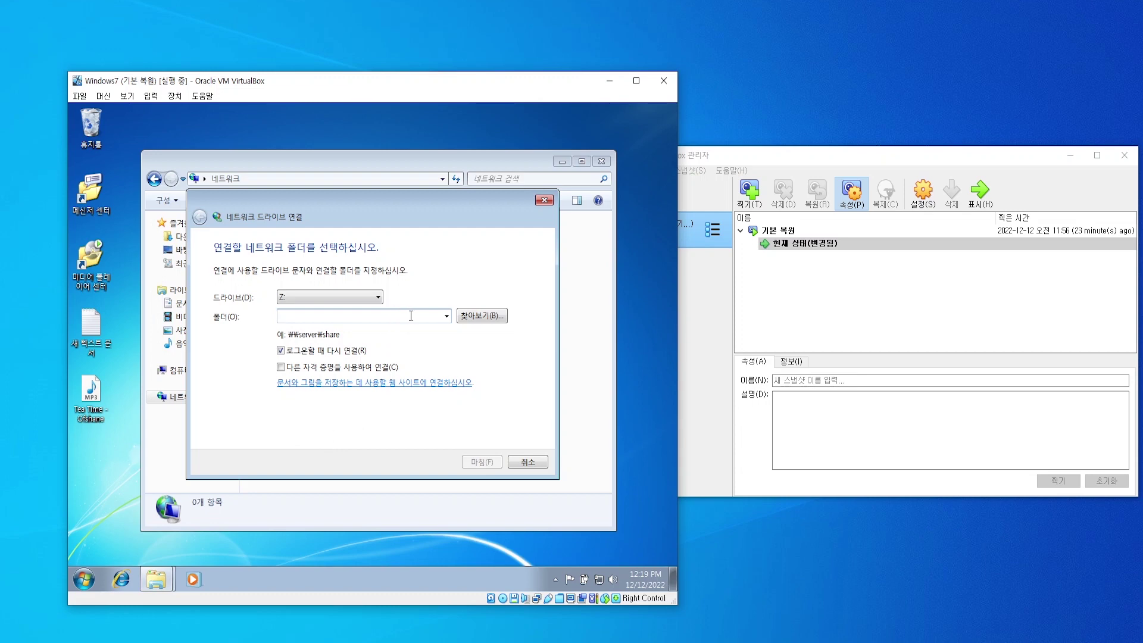
{"action": "left_click", "coordinate": [499, 318]}
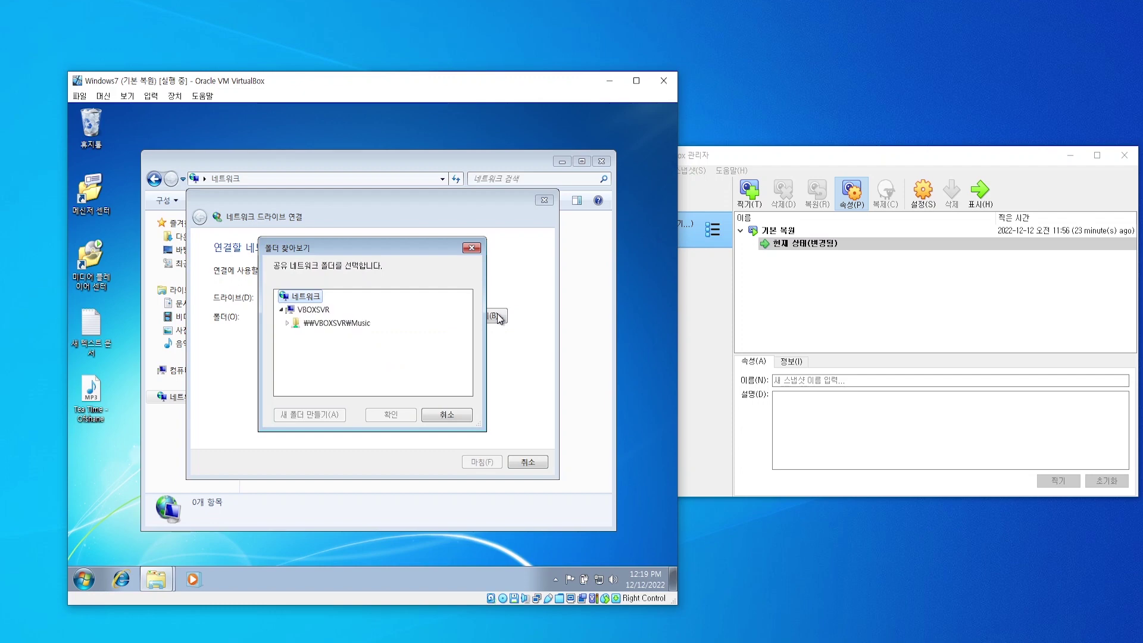
{"action": "left_click", "coordinate": [351, 326]}
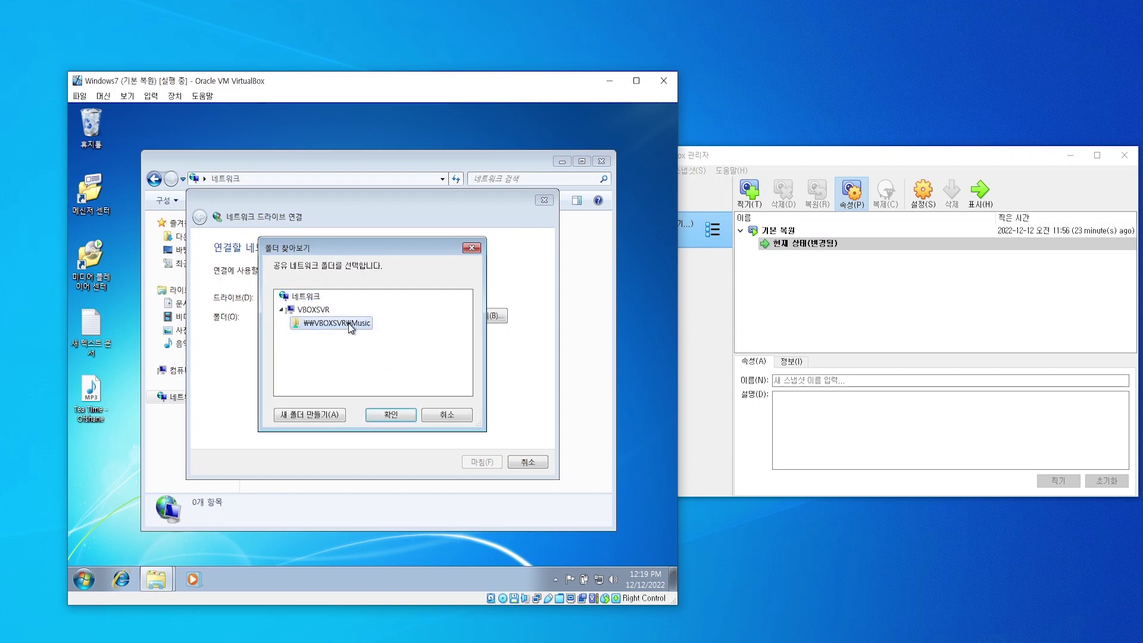
{"action": "left_click", "coordinate": [399, 412]}
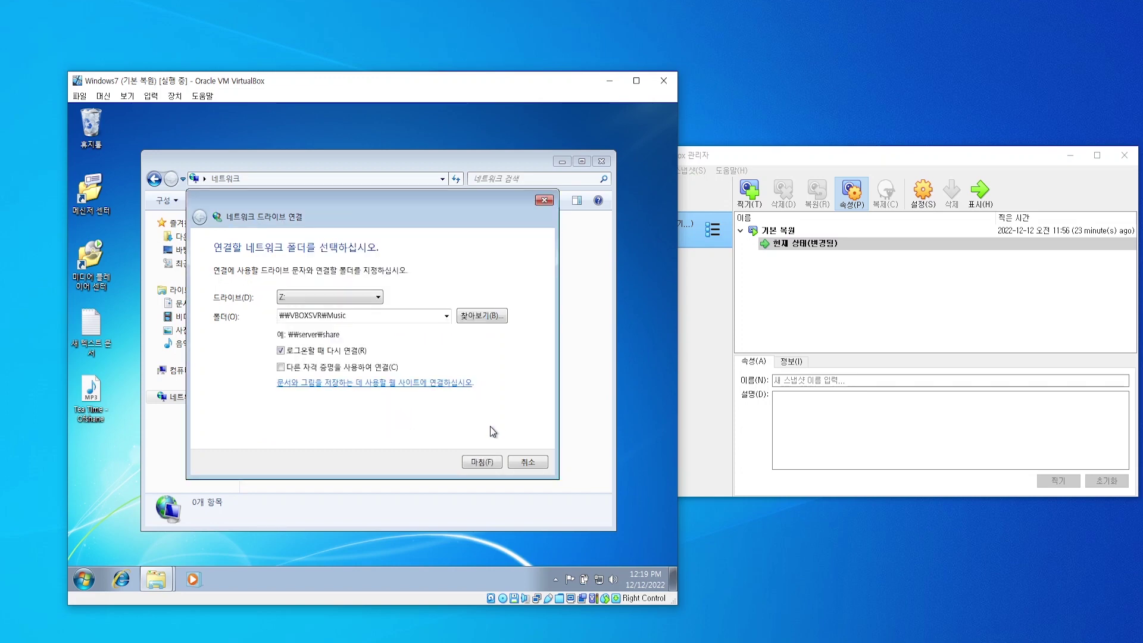
{"action": "left_click", "coordinate": [482, 463]}
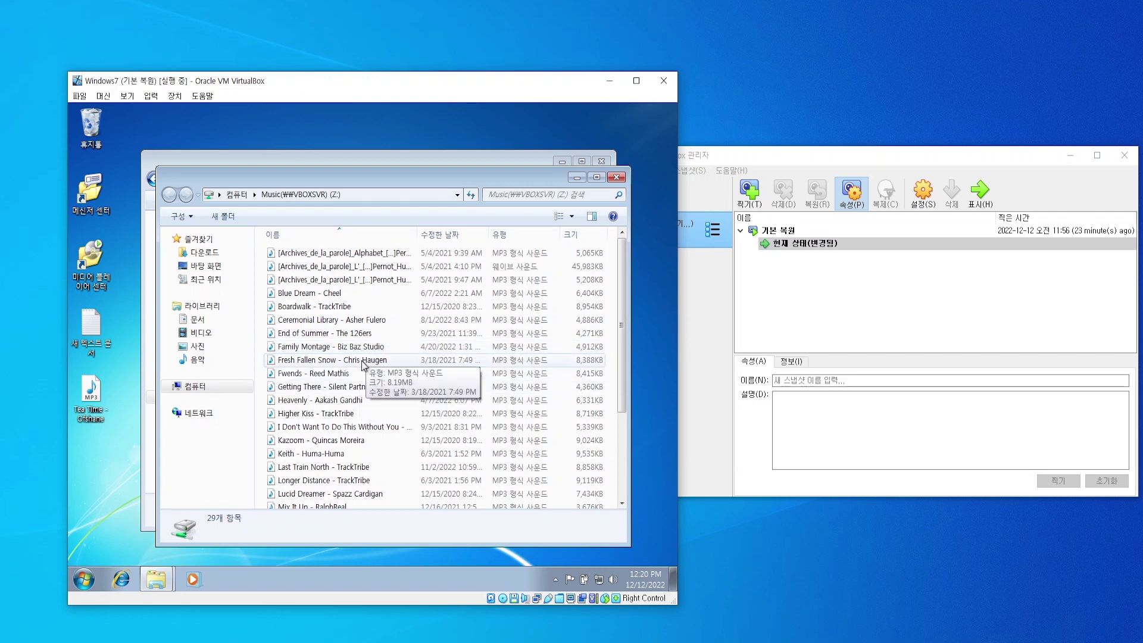
Copy Lucid Dreamer - Spazz Cardigan from the shared Z: drive to the guest desktop
{"action": "scroll", "coordinate": [372, 393], "scroll_direction": "down", "scroll_amount": 3}
{"action": "left_click", "coordinate": [331, 371]}
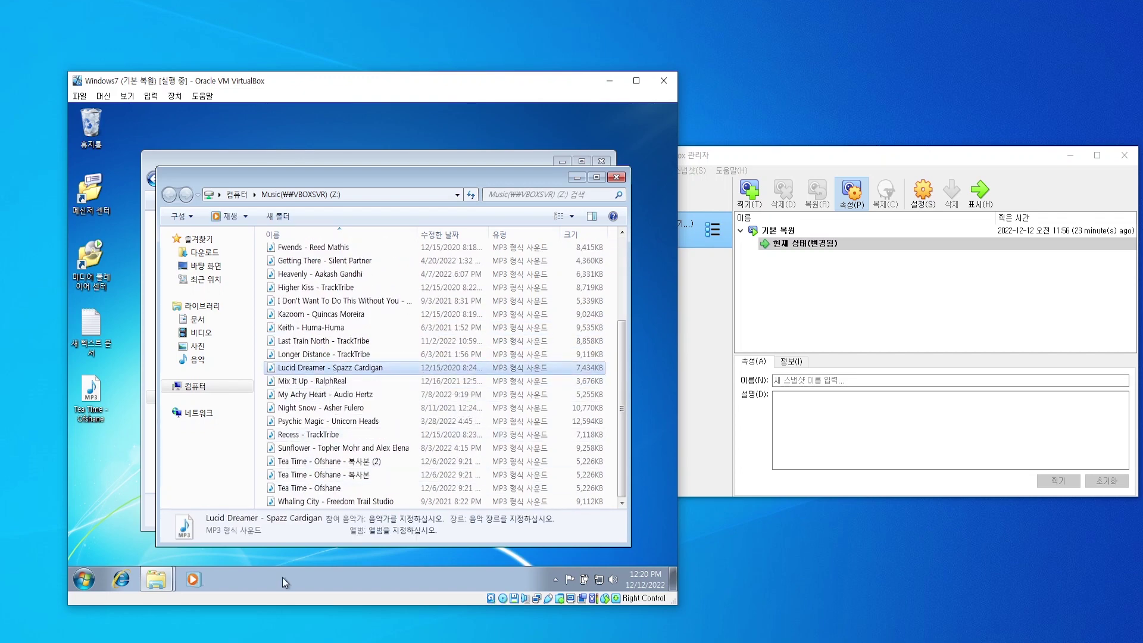
{"action": "left_click", "coordinate": [312, 642]}
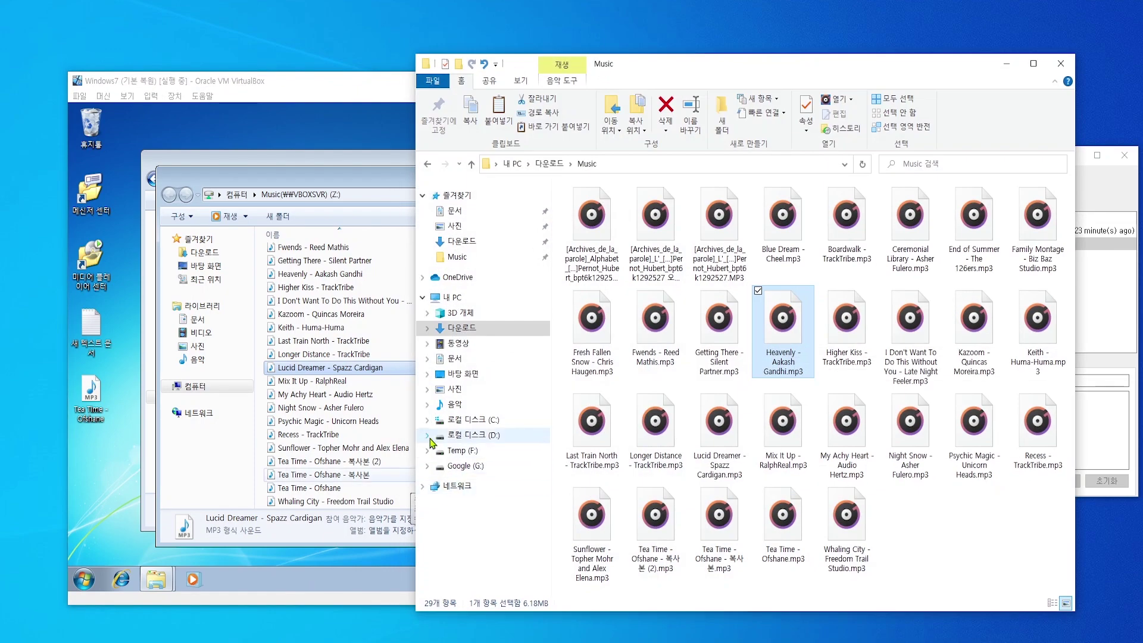
{"action": "left_click", "coordinate": [312, 369]}
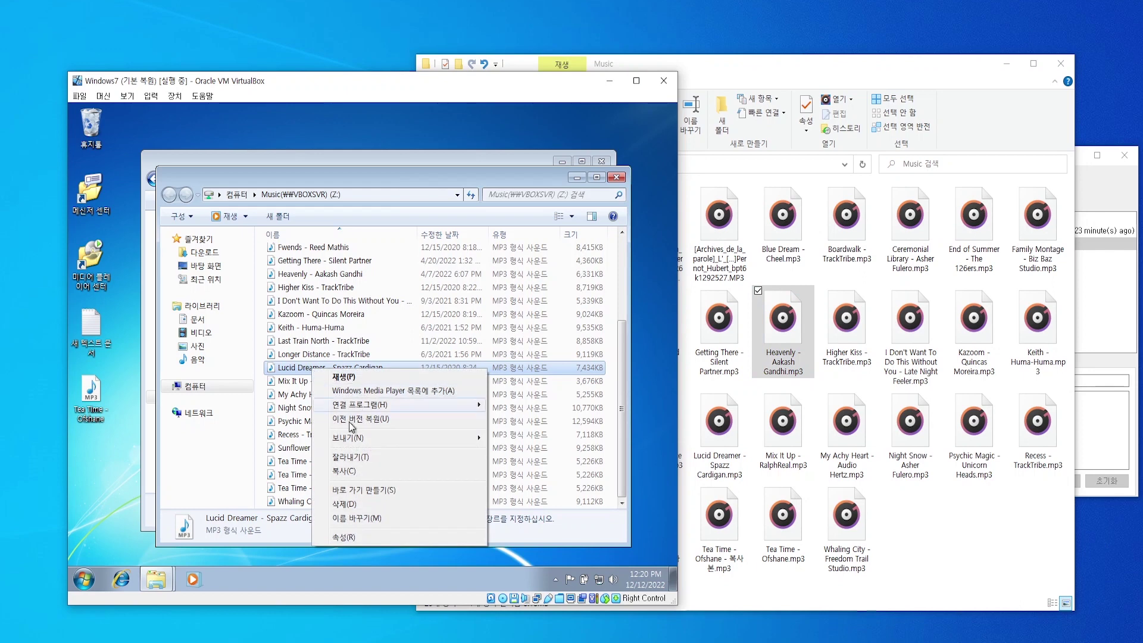
{"action": "left_click", "coordinate": [372, 472]}
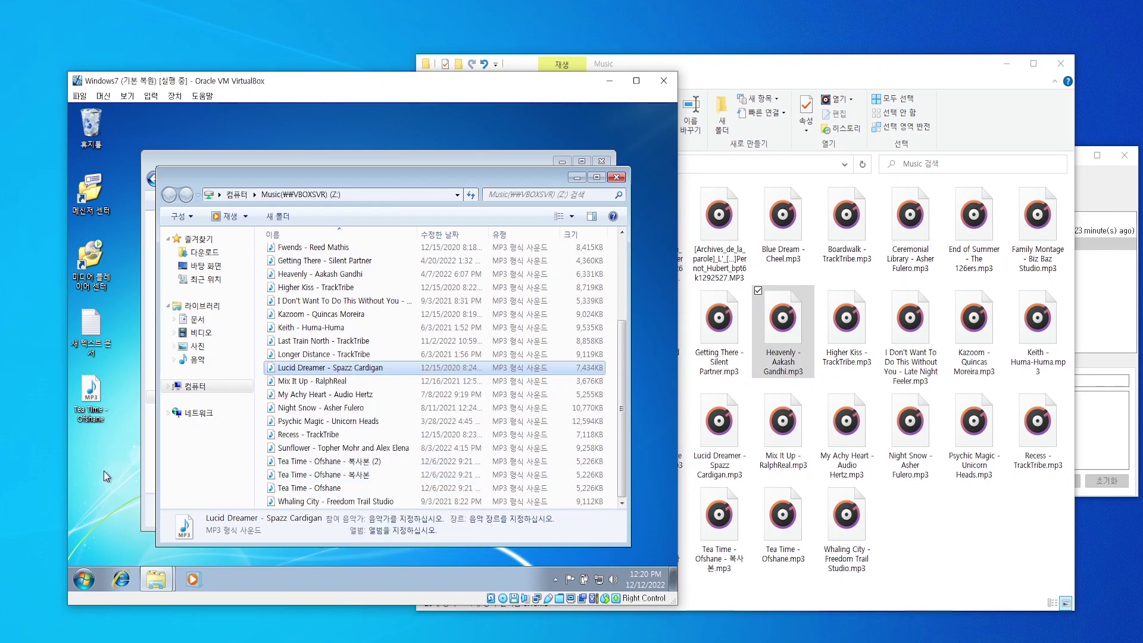
{"action": "left_click_drag", "start_coordinate": [351, 365], "coordinate": [109, 476]}
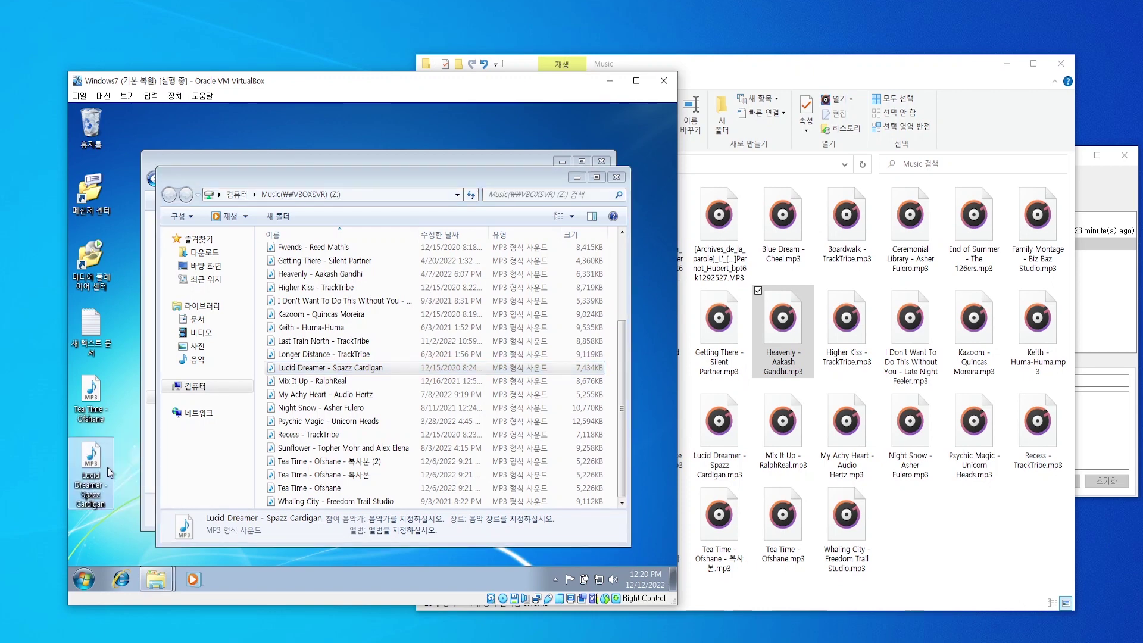
Copy the text document 새 텍스트 문서 from the guest desktop into the shared Music (Z:) folder
{"action": "left_click", "coordinate": [93, 331]}
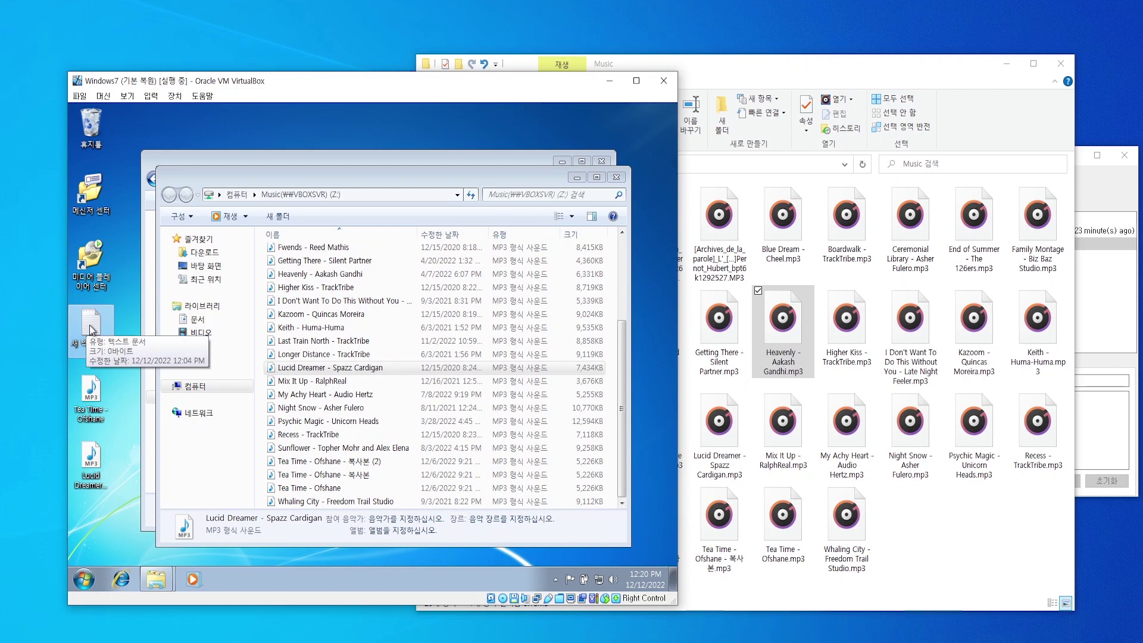
{"action": "left_click", "coordinate": [94, 331]}
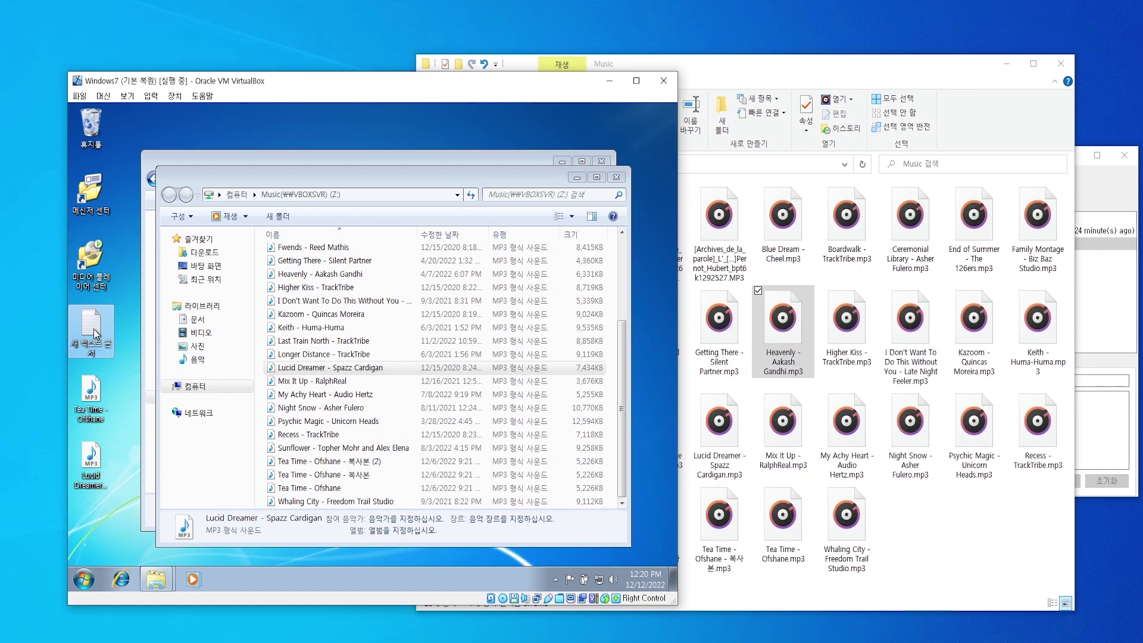
{"action": "left_click_drag", "start_coordinate": [94, 332], "coordinate": [397, 324]}
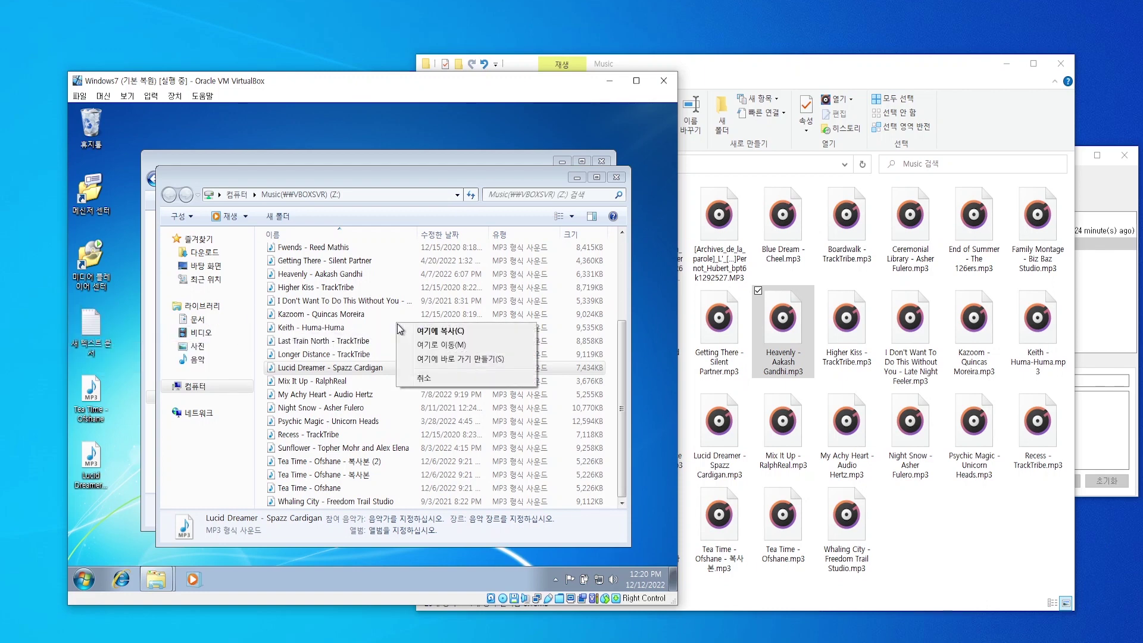
{"action": "left_click", "coordinate": [475, 334]}
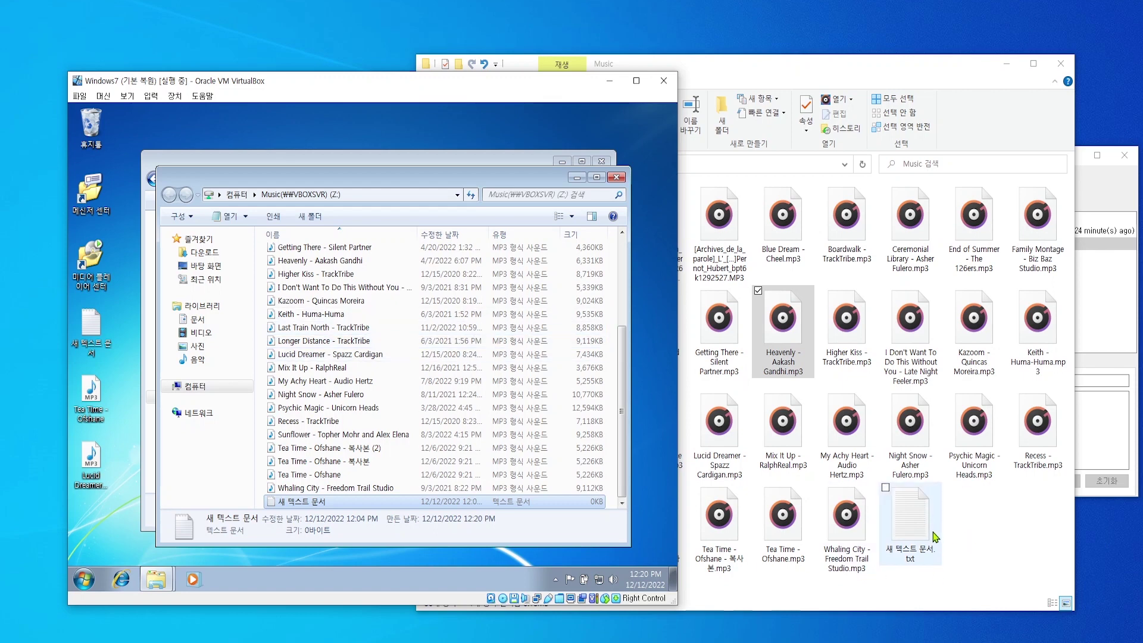
Check 새 텍스트 문서.txt in the host's Music folder and close the guest's Z: drive window
{"action": "left_click", "coordinate": [923, 528]}
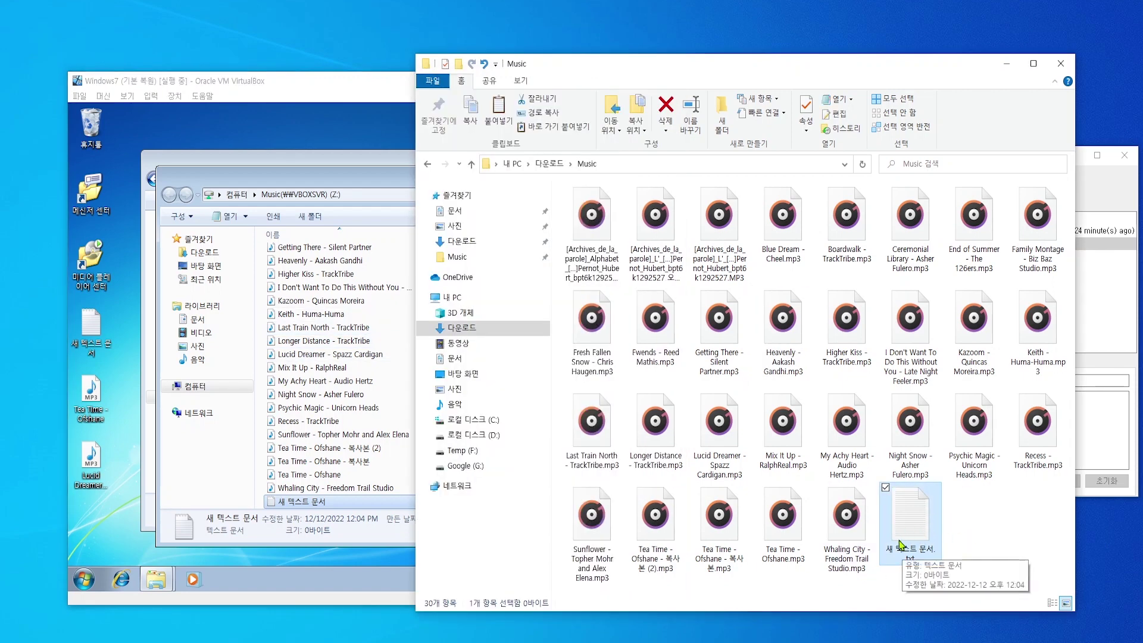
{"action": "left_click", "coordinate": [384, 185]}
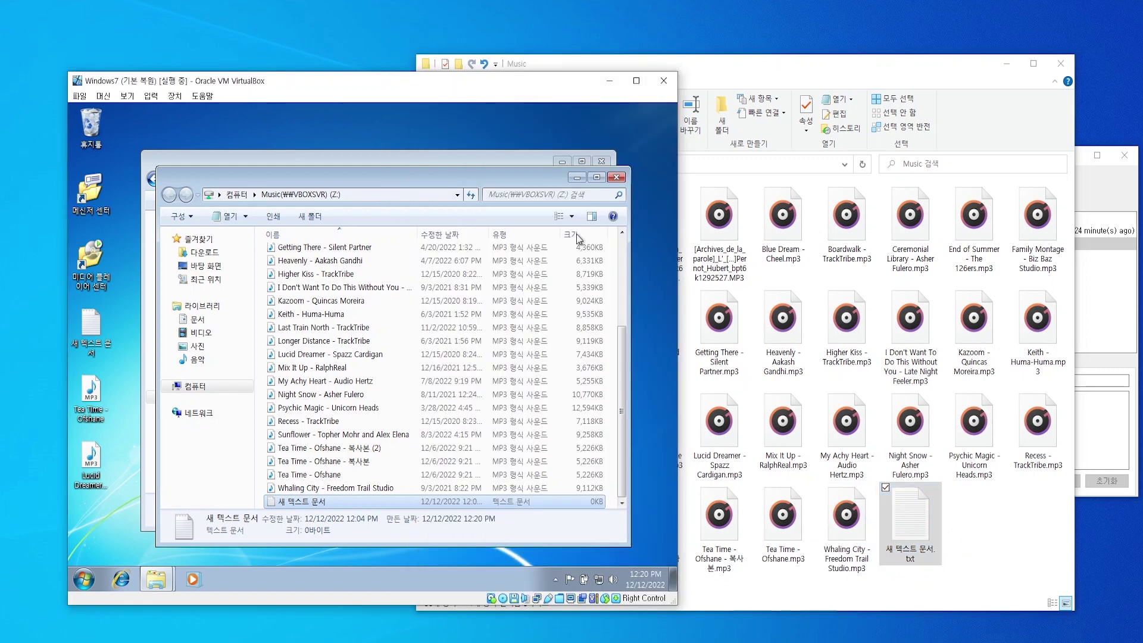
{"action": "left_click", "coordinate": [617, 178]}
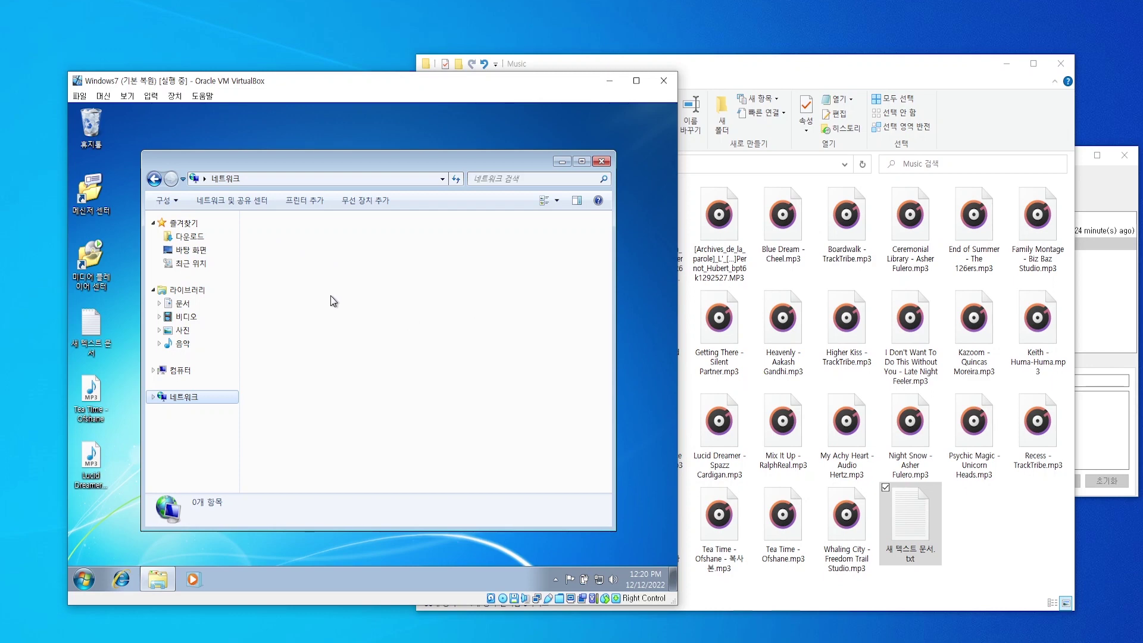
Browse the \\VBOXSVR\Music share through the guest's network location, then close that window and minimize the host's Music folder
{"action": "left_click", "coordinate": [603, 163]}
{"action": "left_click", "coordinate": [159, 584]}
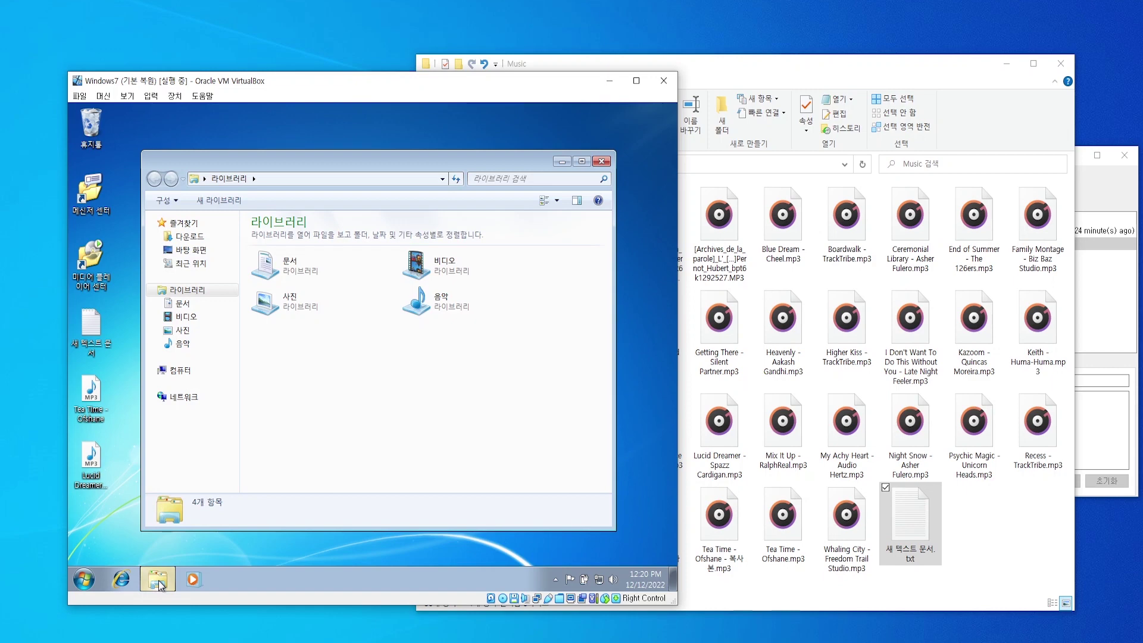
{"action": "left_click", "coordinate": [182, 399]}
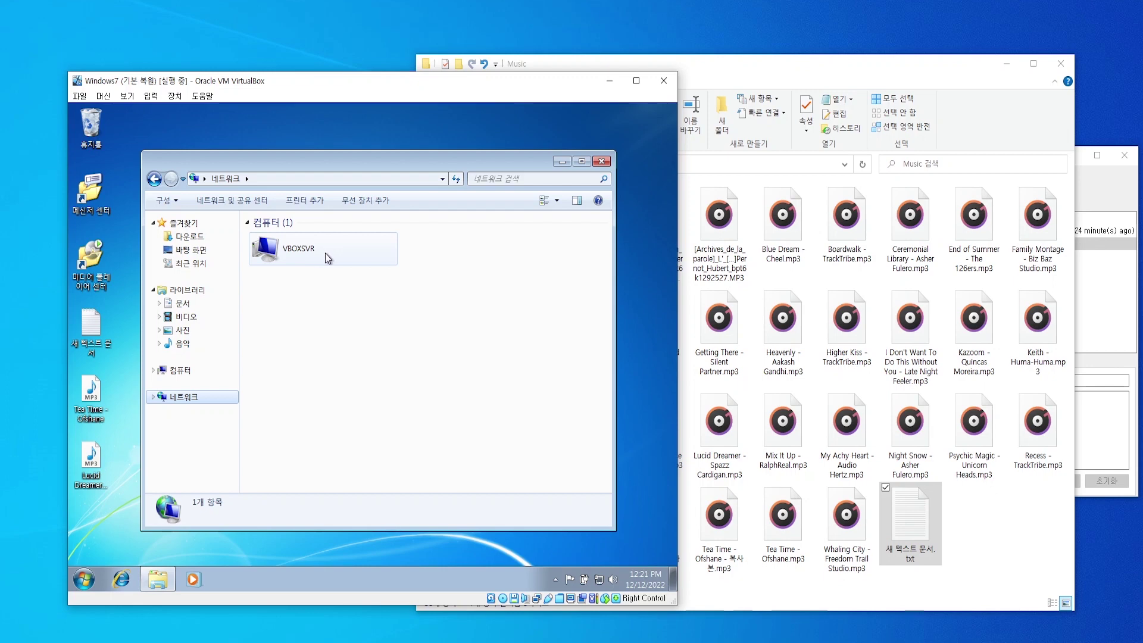
{"action": "double_click", "coordinate": [325, 256]}
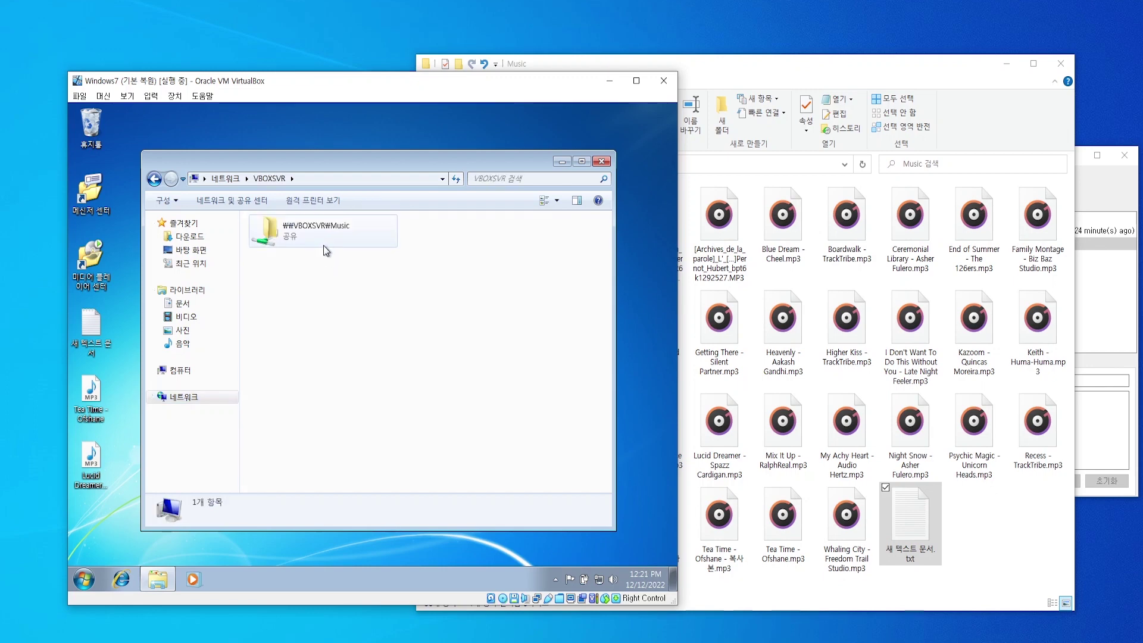
{"action": "double_click", "coordinate": [326, 248]}
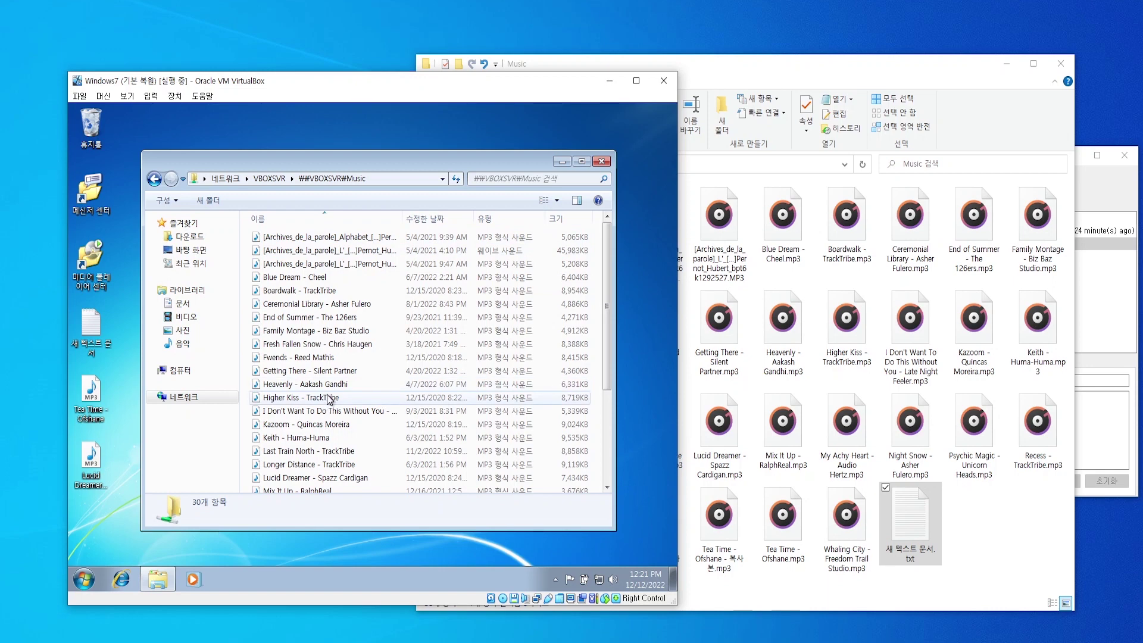
{"action": "scroll", "coordinate": [325, 408], "scroll_direction": "down", "scroll_amount": 4}
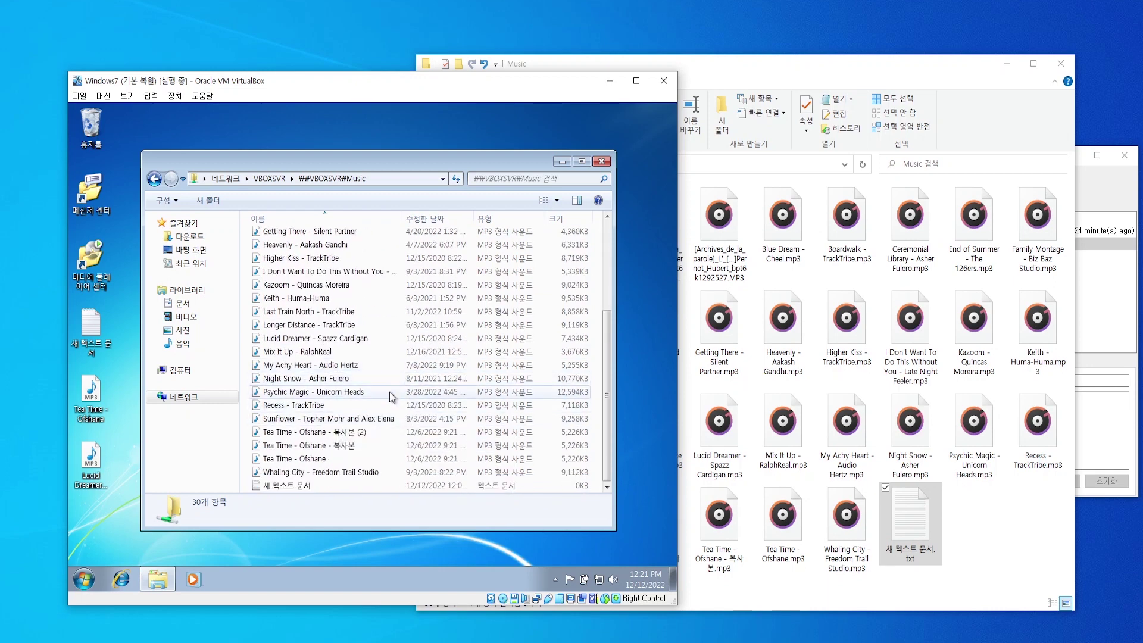
{"action": "key", "text": "alt+F4"}
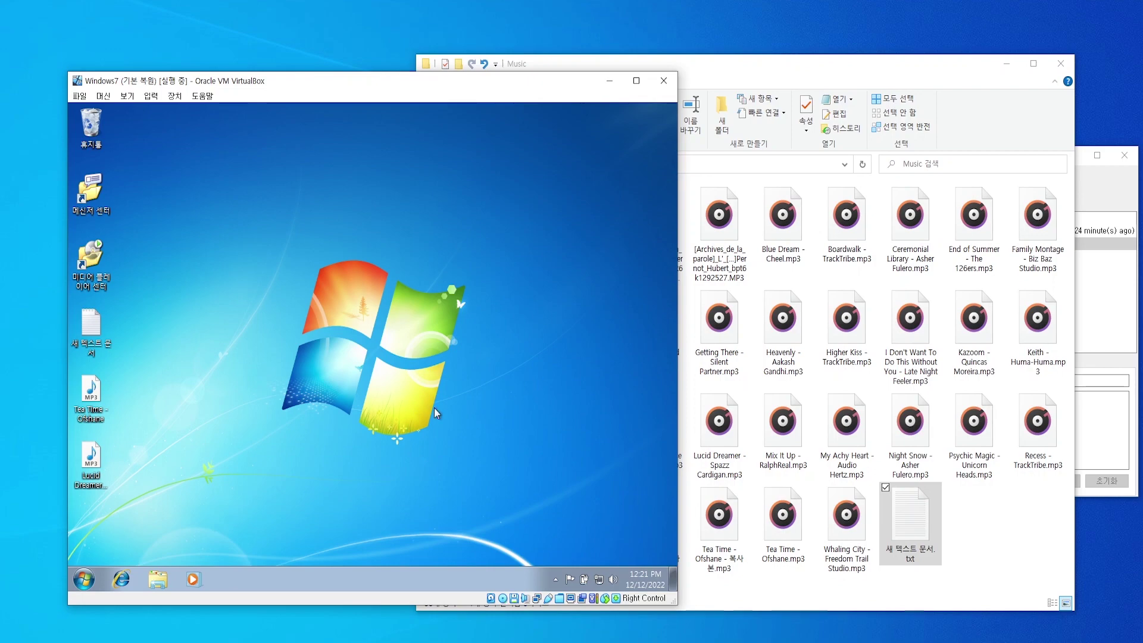
{"action": "left_click", "coordinate": [1007, 64]}
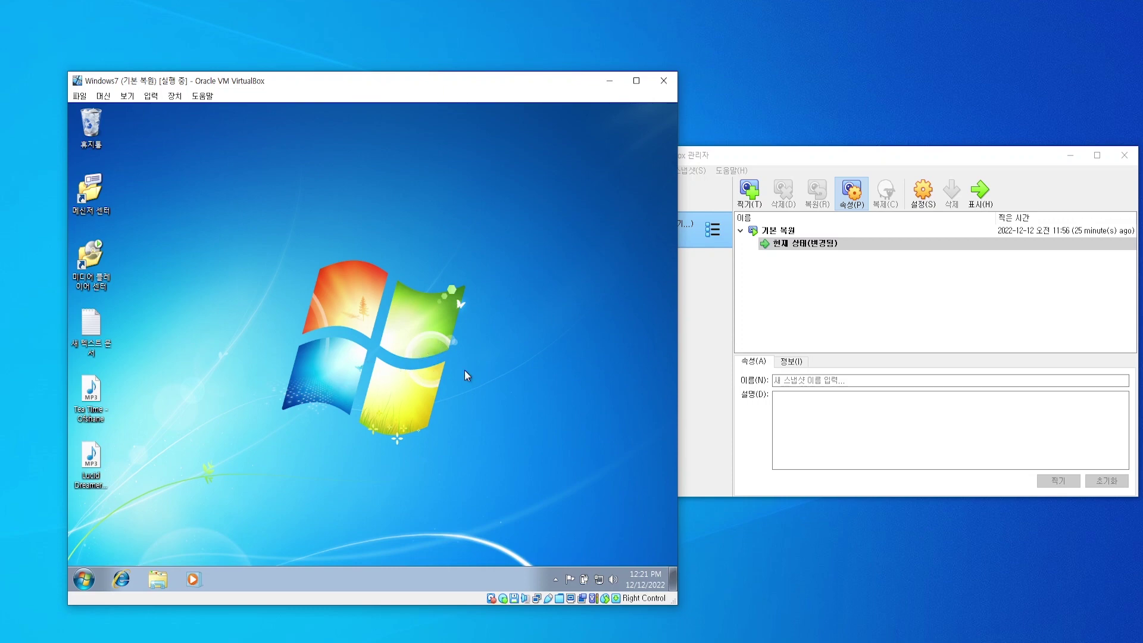
{"action": "left_click", "coordinate": [852, 162]}
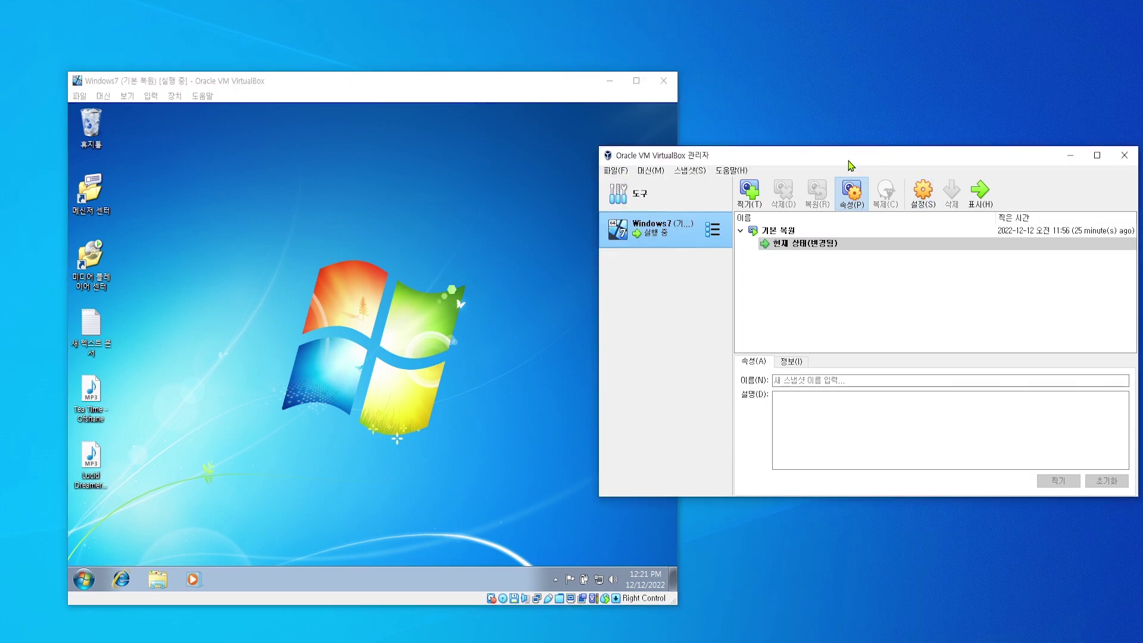
{"action": "left_click", "coordinate": [683, 173]}
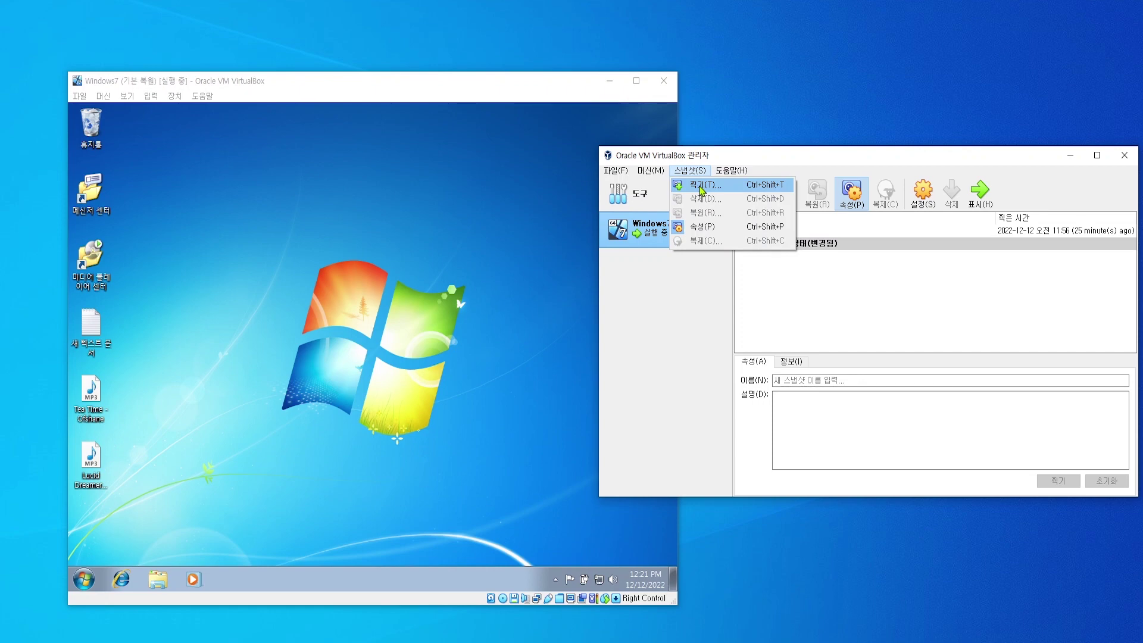
{"action": "left_click", "coordinate": [408, 295]}
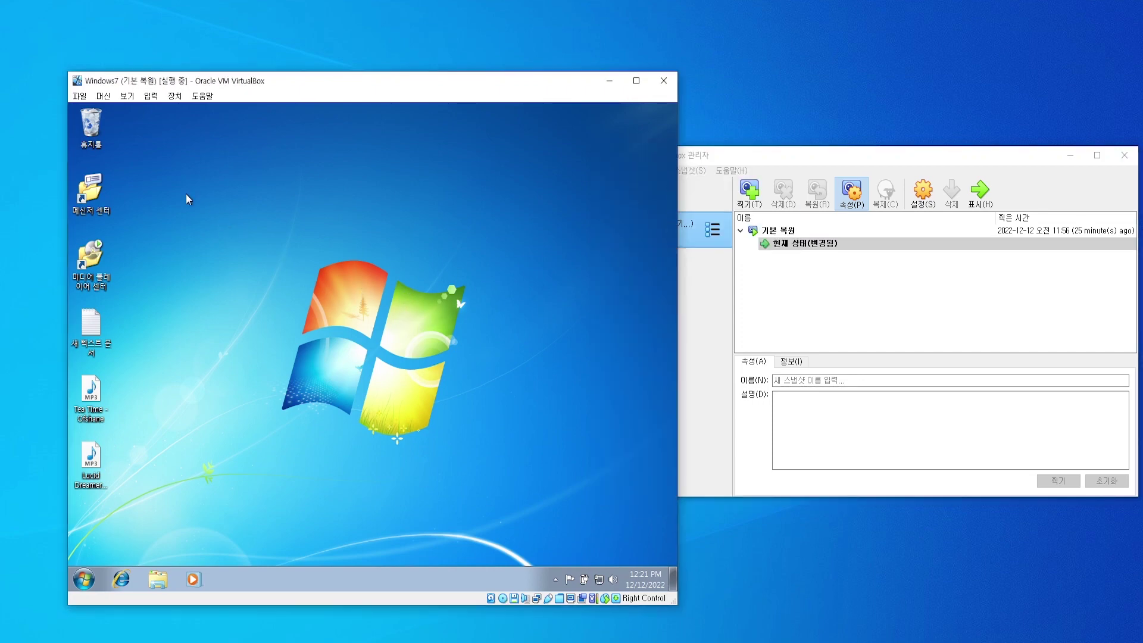
{"action": "left_click", "coordinate": [128, 96]}
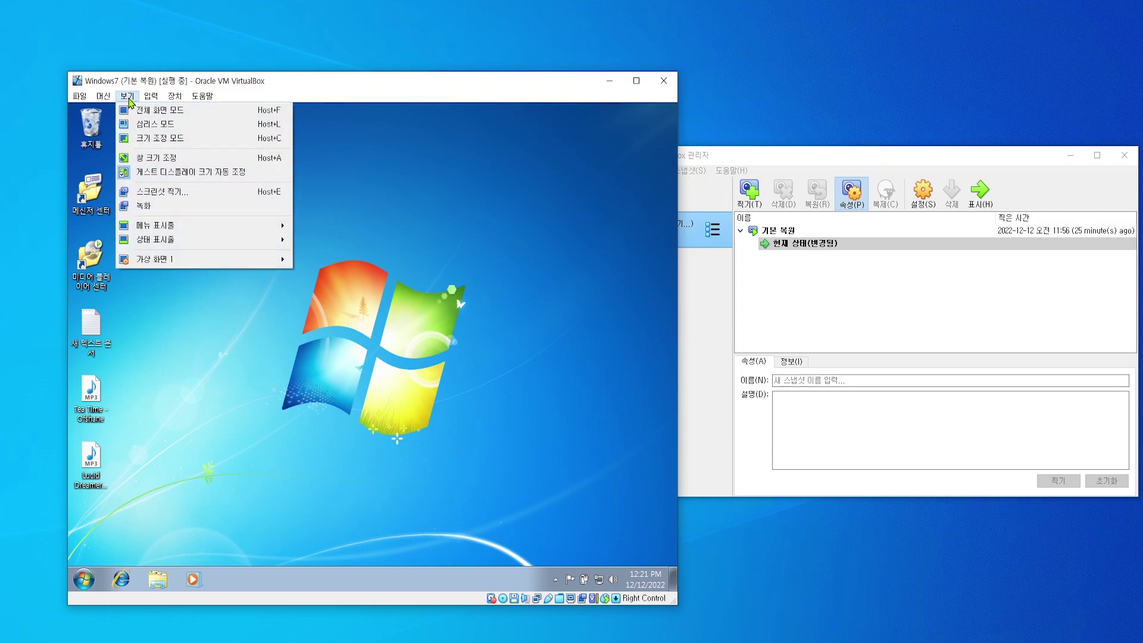
{"action": "left_click", "coordinate": [448, 373]}
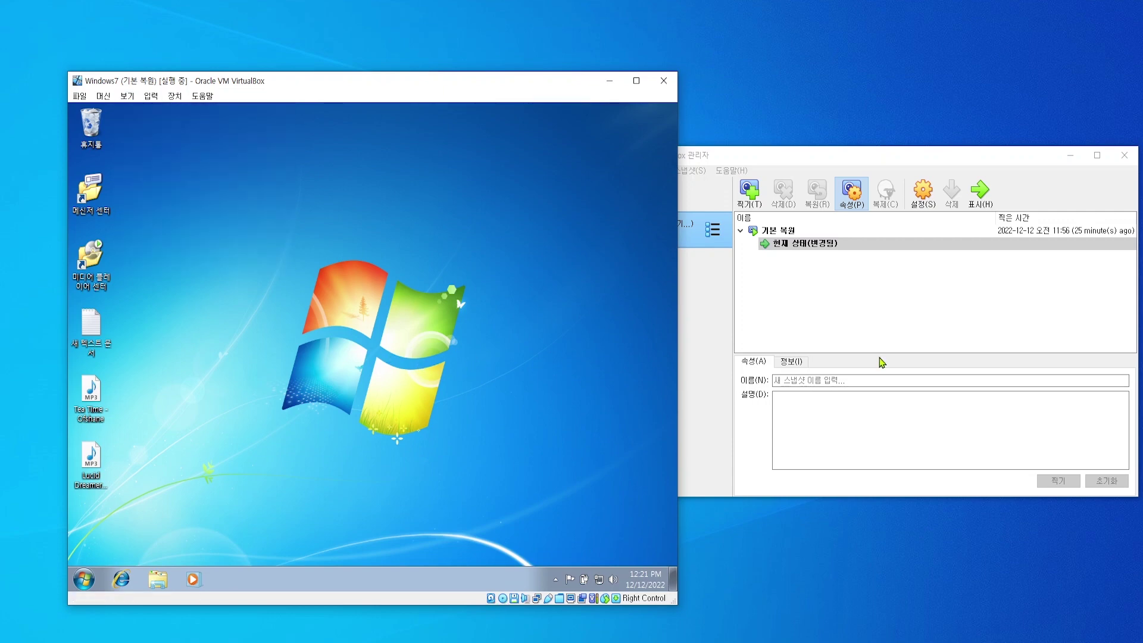
Take a snapshot of the running Windows7 machine's current state, named 현재상태 저장
{"action": "left_click", "coordinate": [856, 319]}
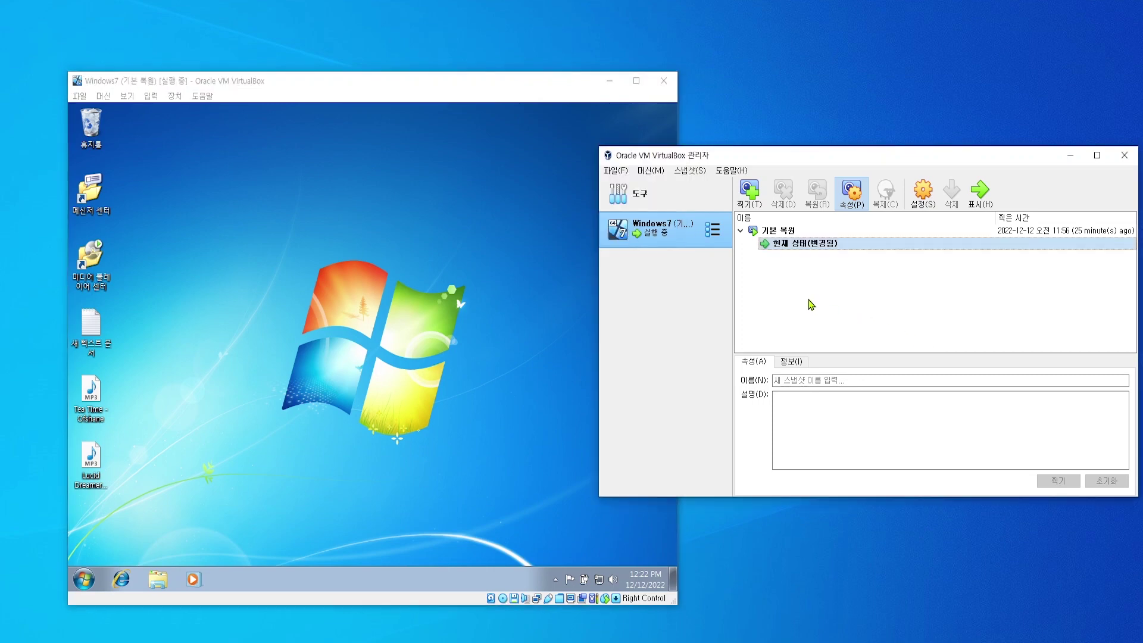
{"action": "left_click", "coordinate": [805, 232]}
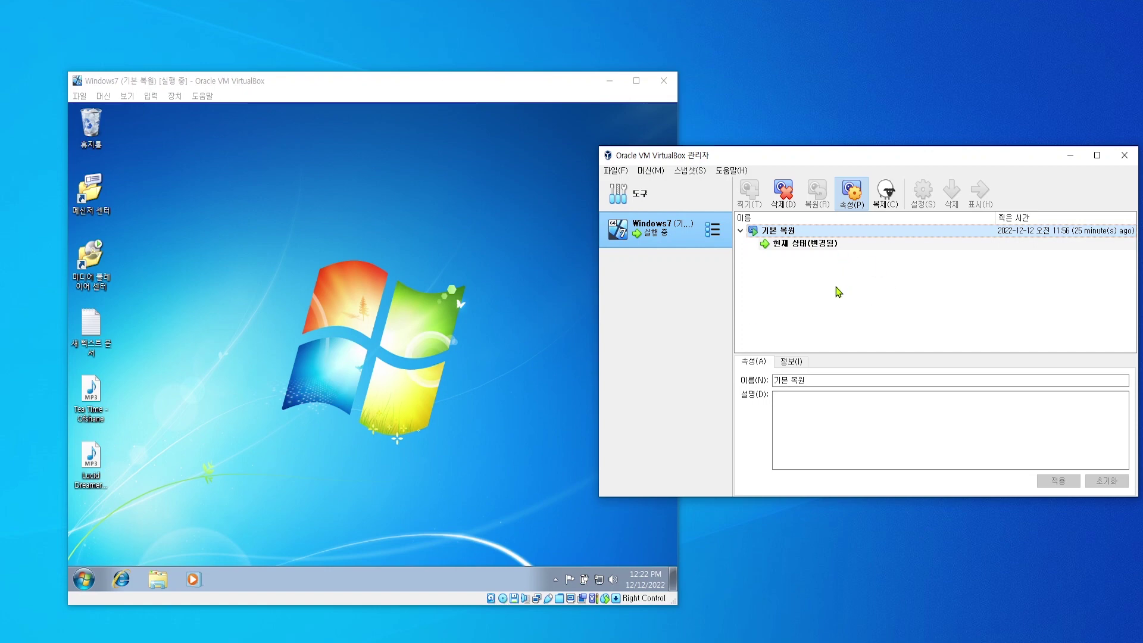
{"action": "left_click", "coordinate": [810, 244]}
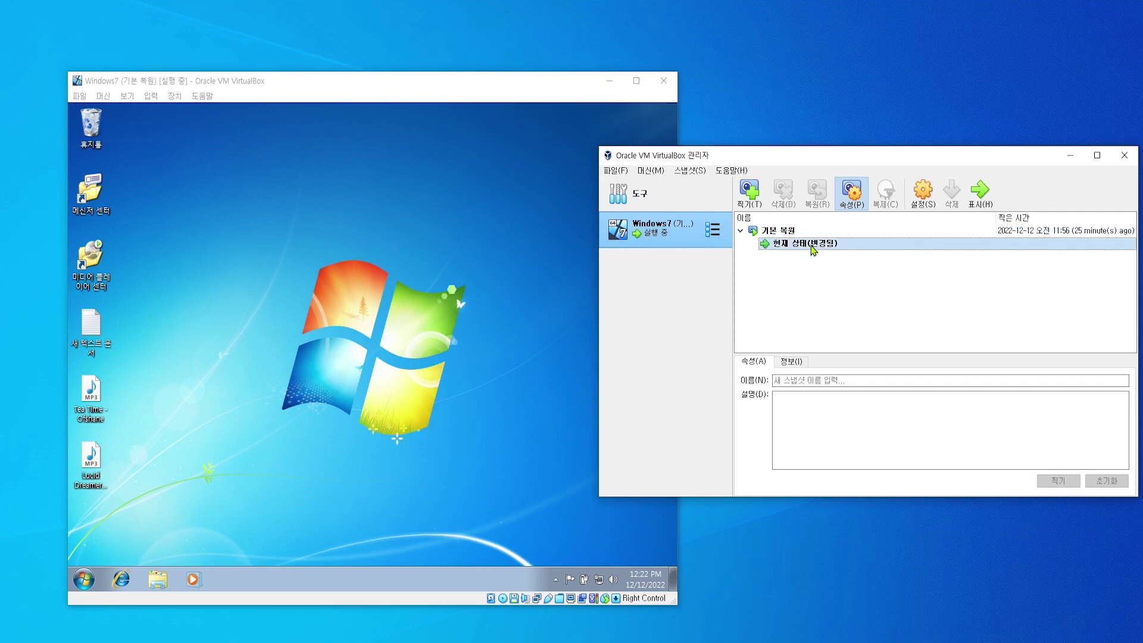
{"action": "left_click", "coordinate": [748, 195]}
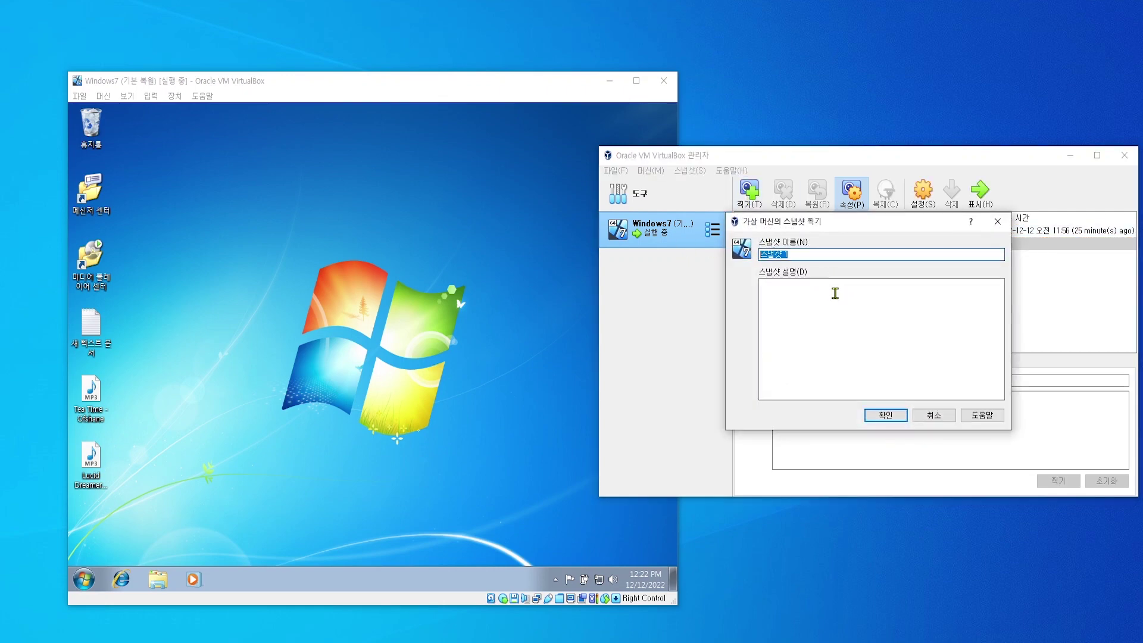
{"action": "type", "text": "현재상태 저장"}
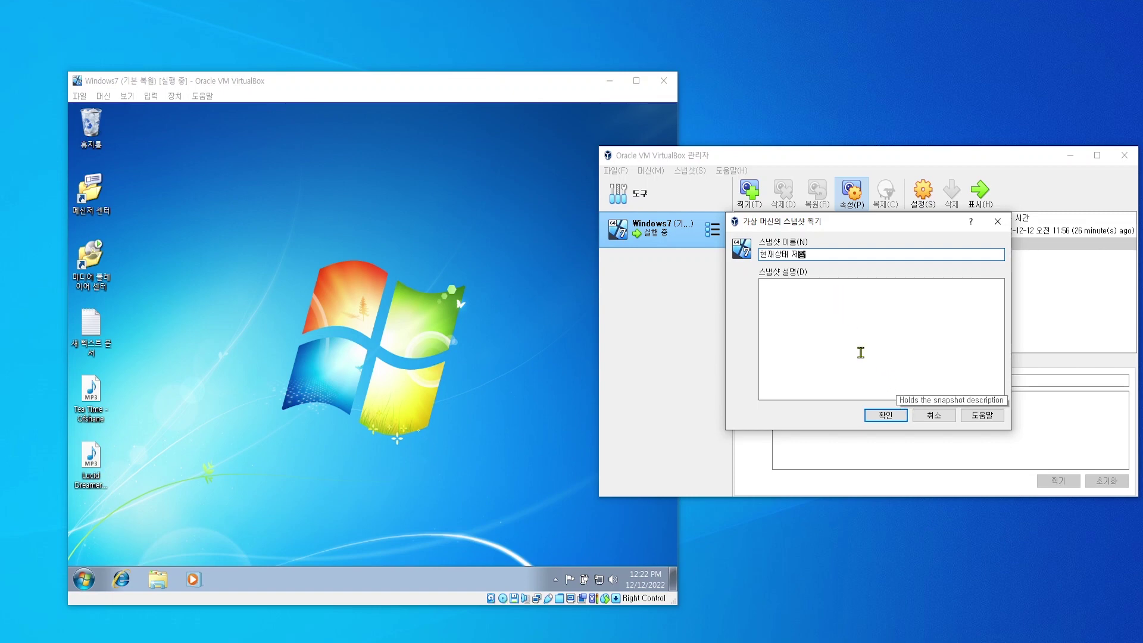
{"action": "left_click", "coordinate": [887, 413]}
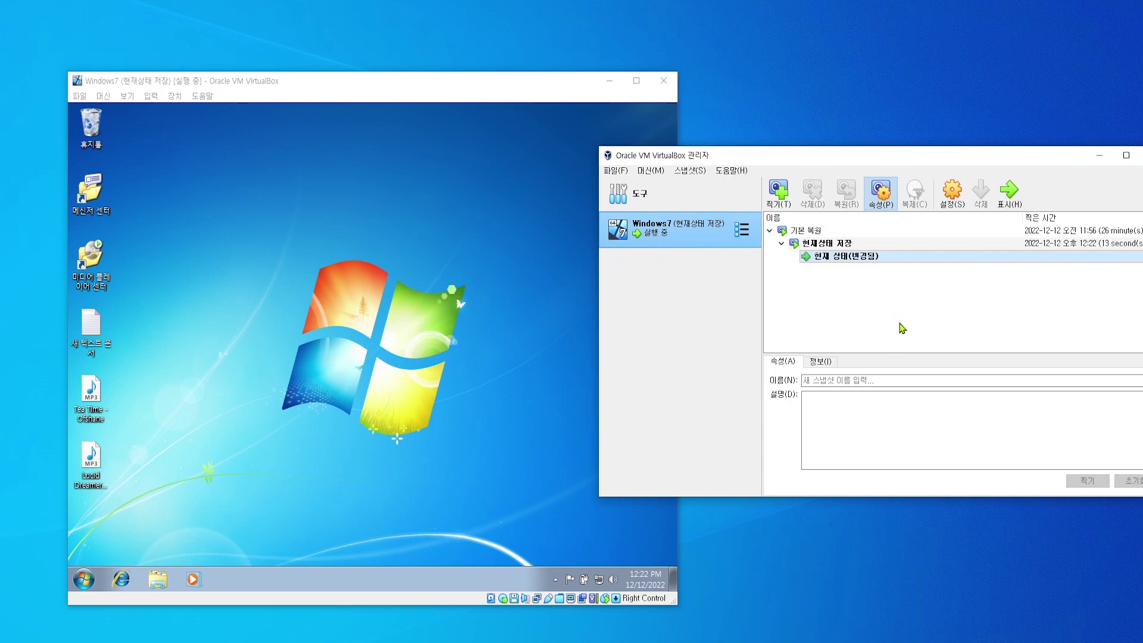
Look over the 현재상태 저장 and 기본 복원 snapshots and shut down the Windows 7 guest
{"action": "left_click", "coordinate": [844, 245]}
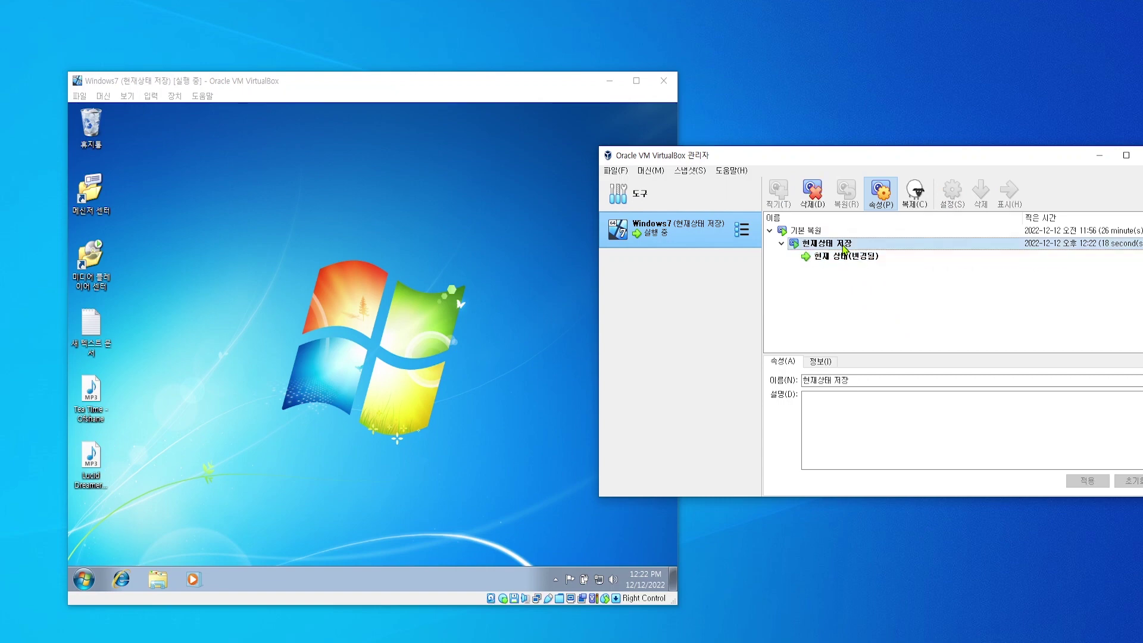
{"action": "left_click", "coordinate": [837, 232]}
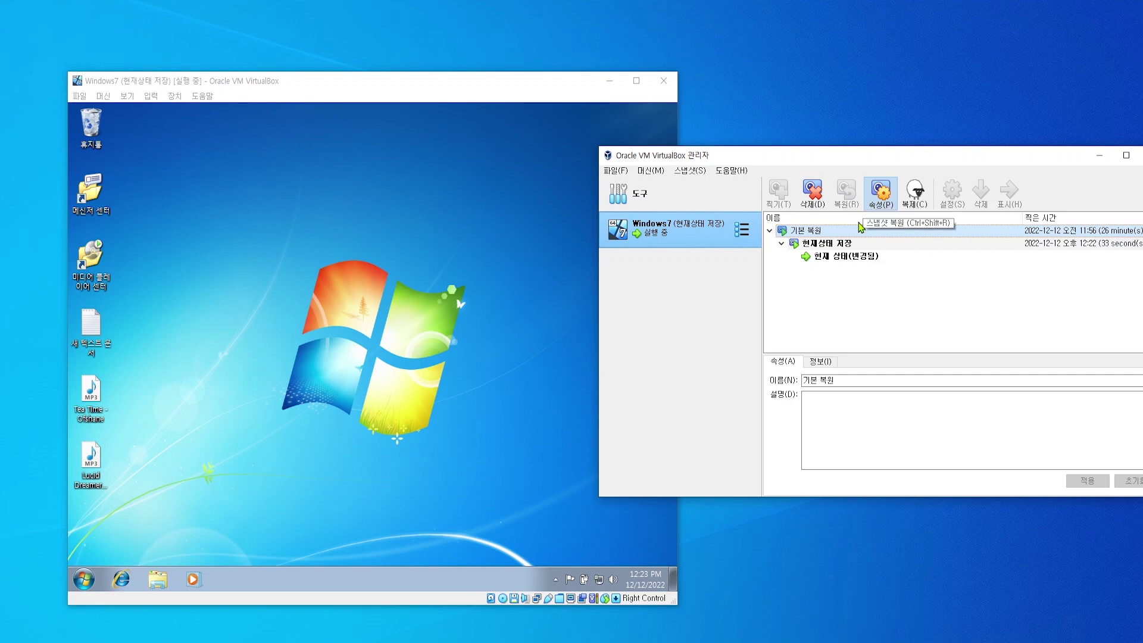
{"action": "left_click", "coordinate": [375, 379]}
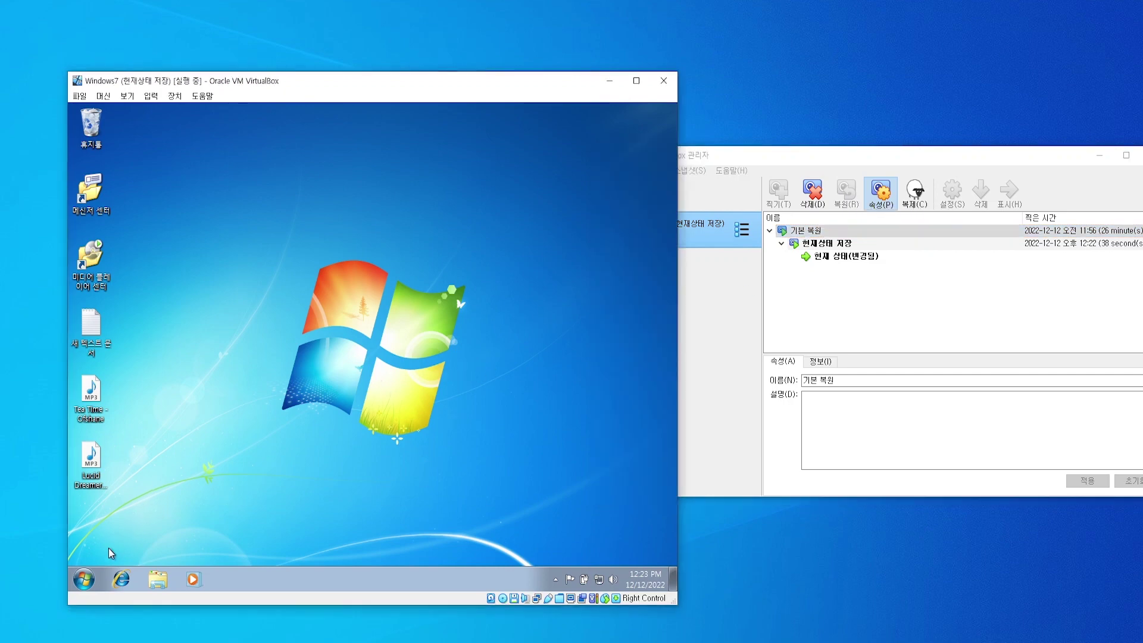
{"action": "left_click", "coordinate": [85, 579]}
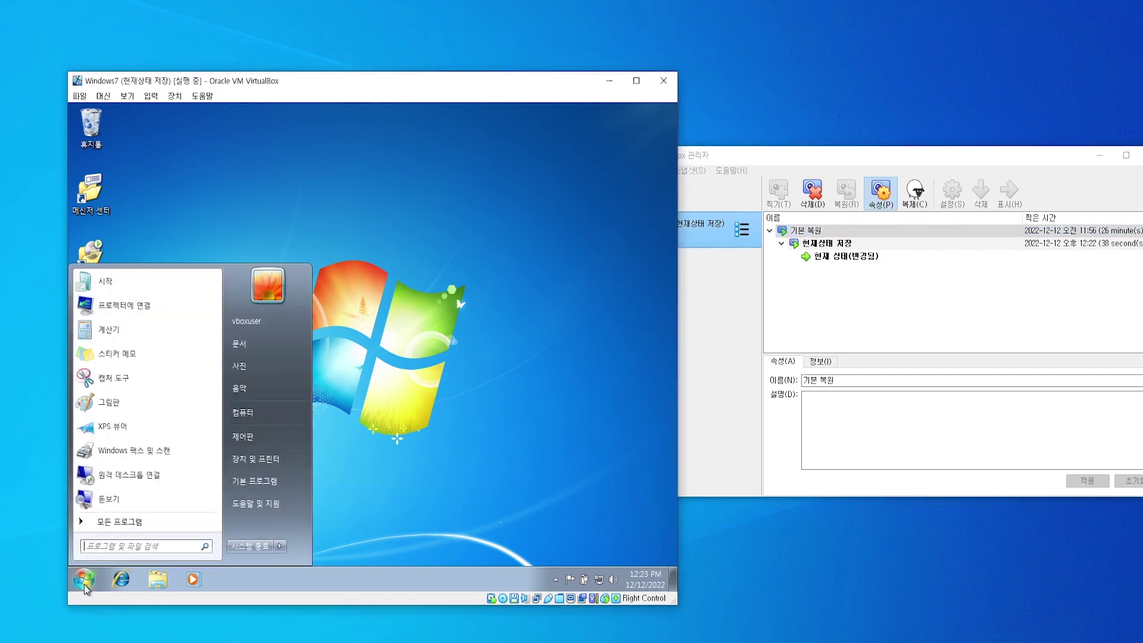
{"action": "left_click", "coordinate": [245, 546]}
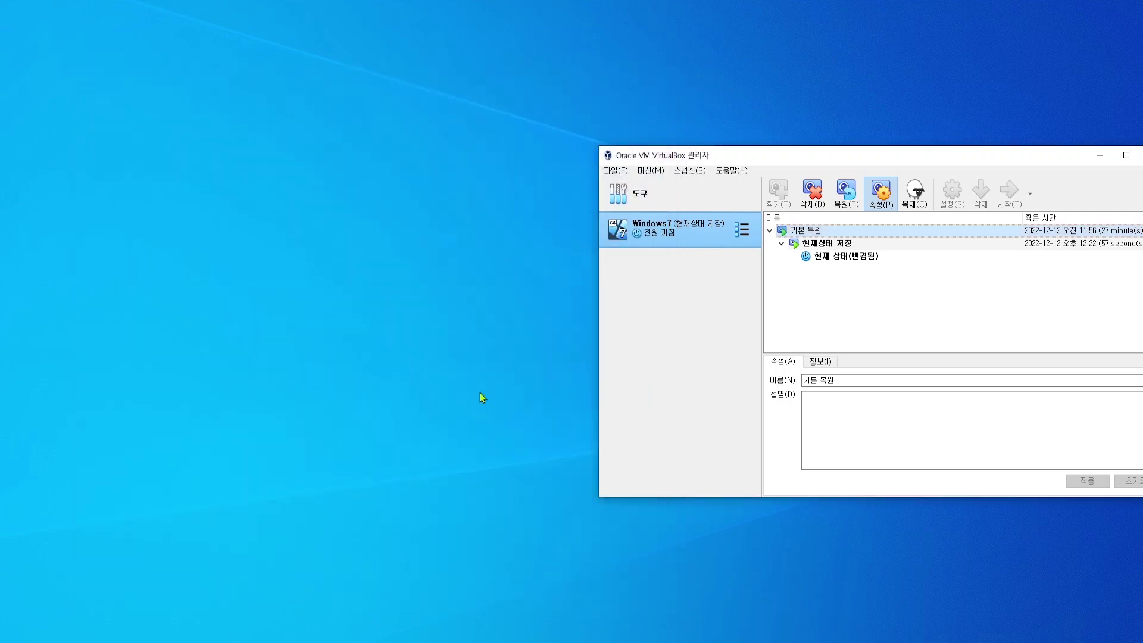
Restore the 기본 복원 snapshot without creating a snapshot of the current machine state
{"action": "left_click", "coordinate": [827, 246]}
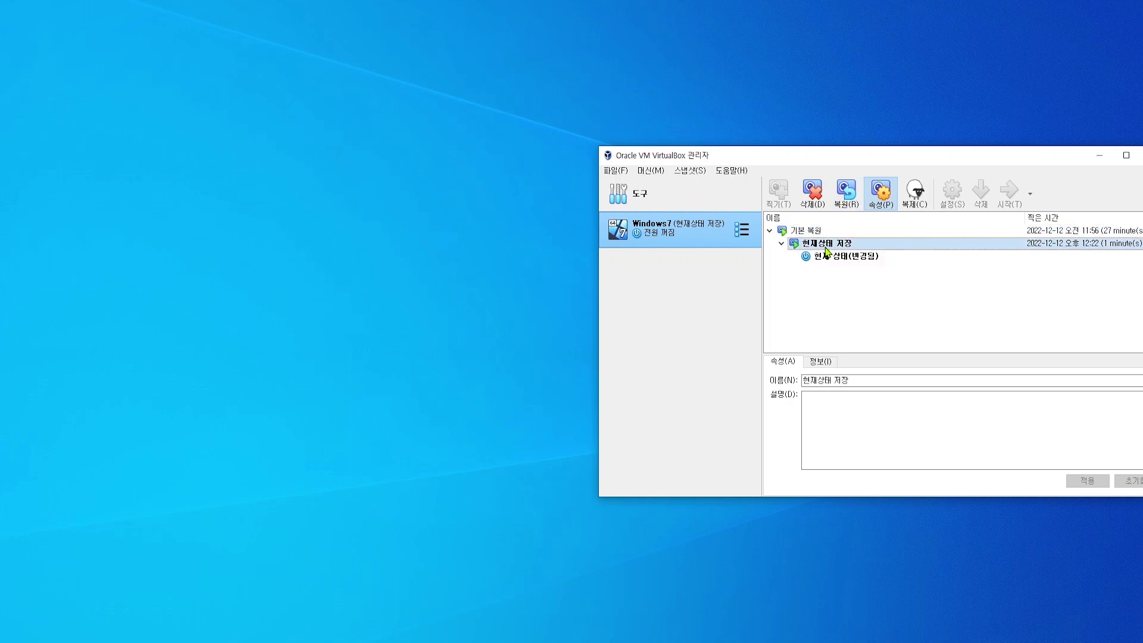
{"action": "left_click", "coordinate": [1070, 233]}
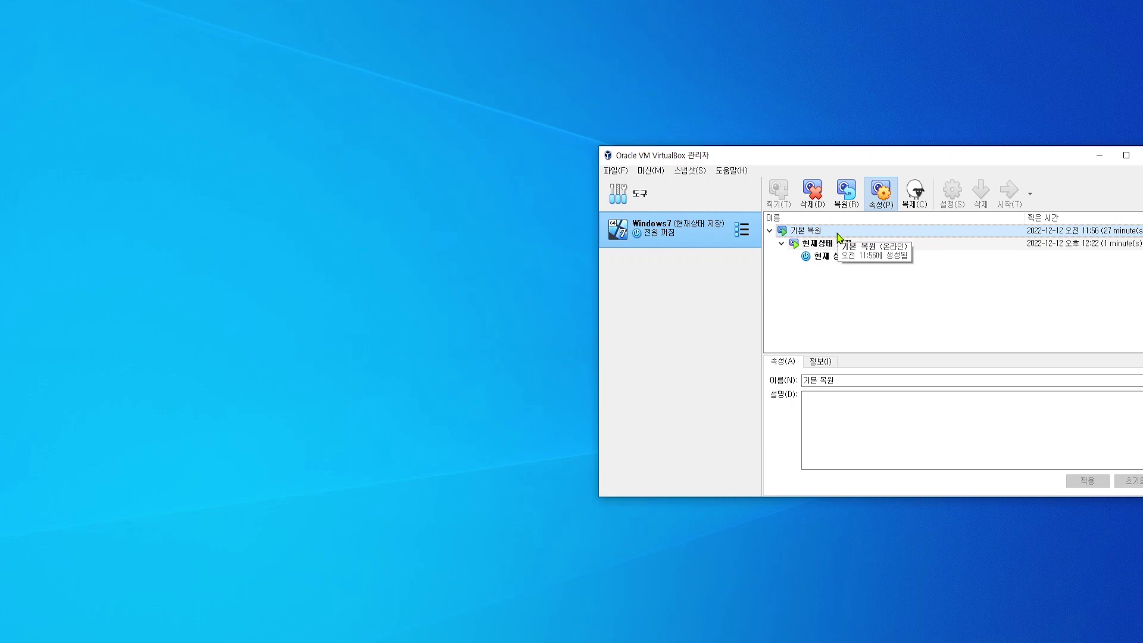
{"action": "left_click", "coordinate": [852, 197]}
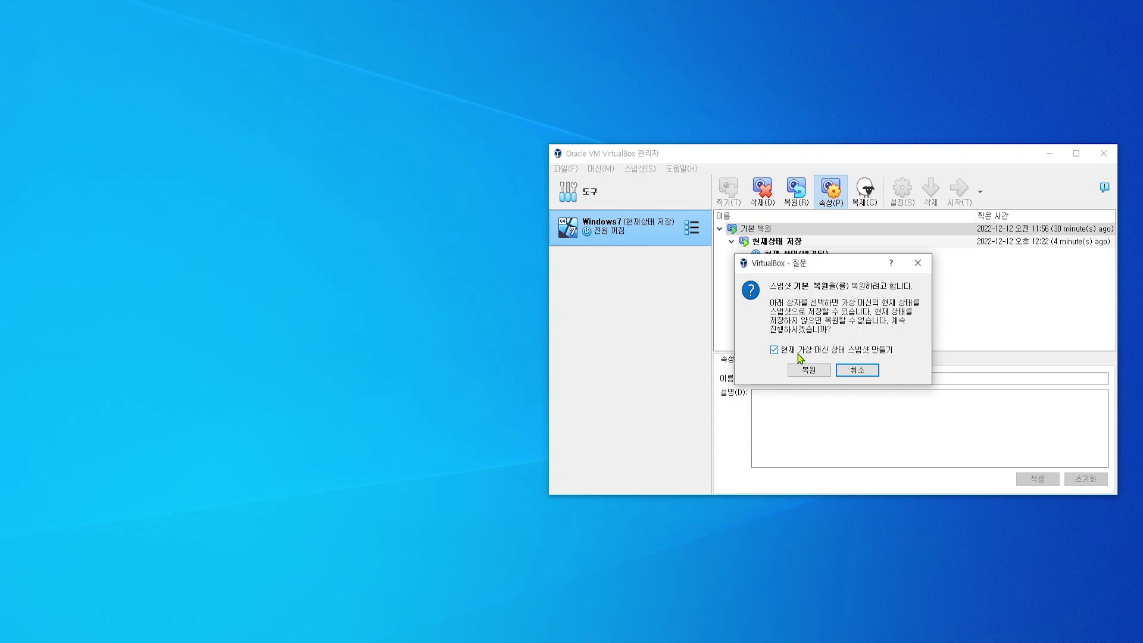
{"action": "left_click", "coordinate": [775, 350]}
{"action": "left_click", "coordinate": [825, 372]}
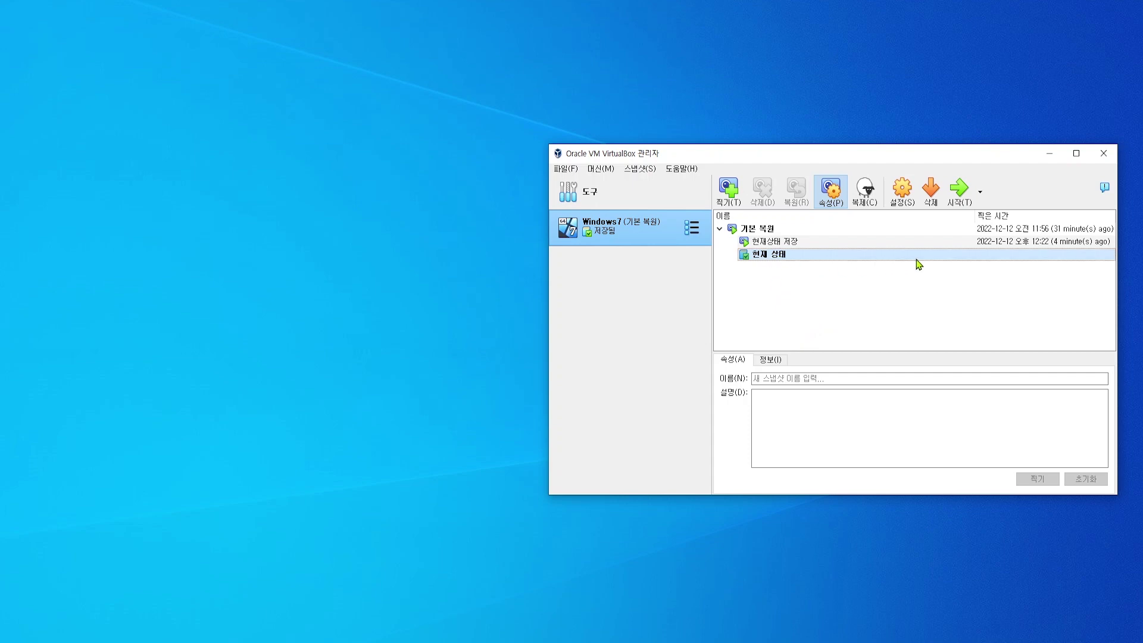
Start the Windows7 machine from its restored state and enlarge its window
{"action": "left_click", "coordinate": [966, 191]}
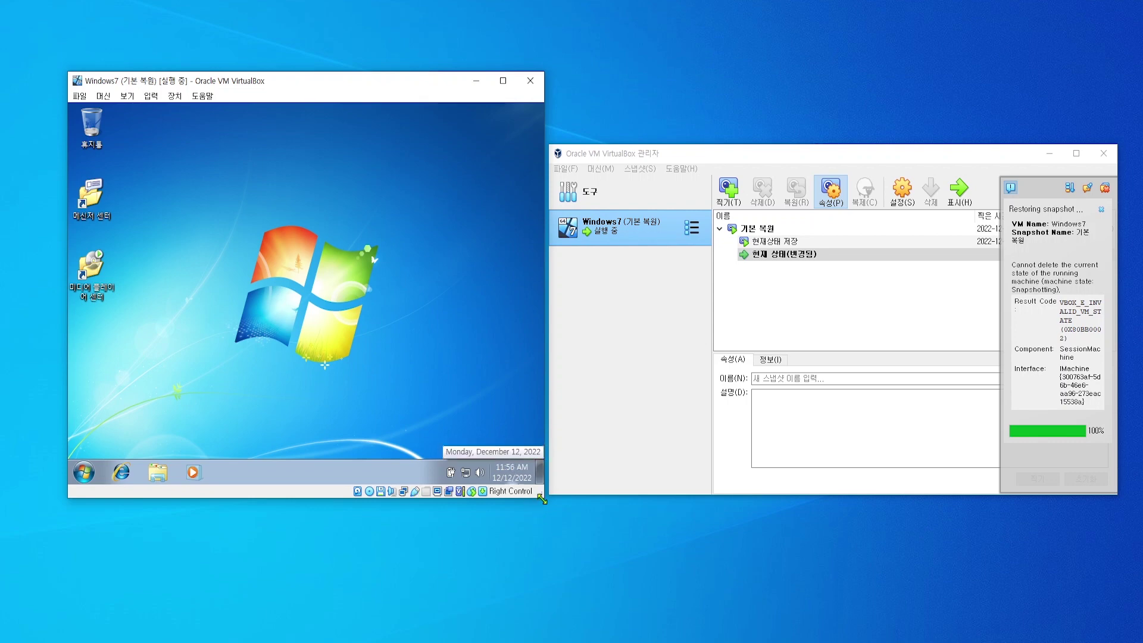
{"action": "left_click_drag", "start_coordinate": [542, 499], "coordinate": [612, 580]}
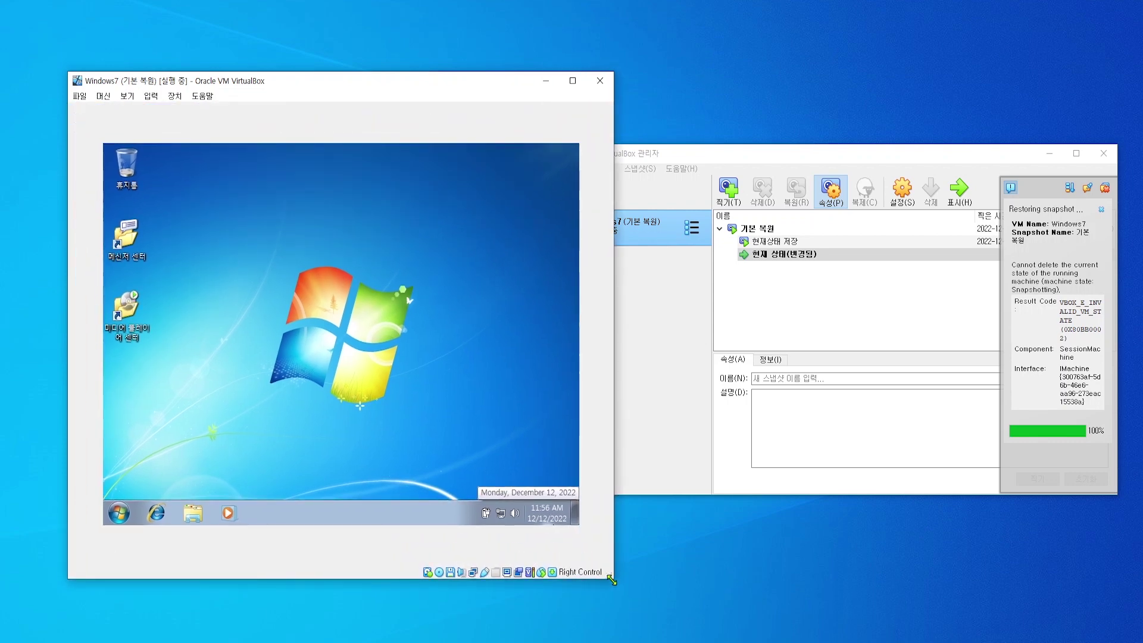
{"action": "left_click_drag", "start_coordinate": [613, 580], "coordinate": [653, 569]}
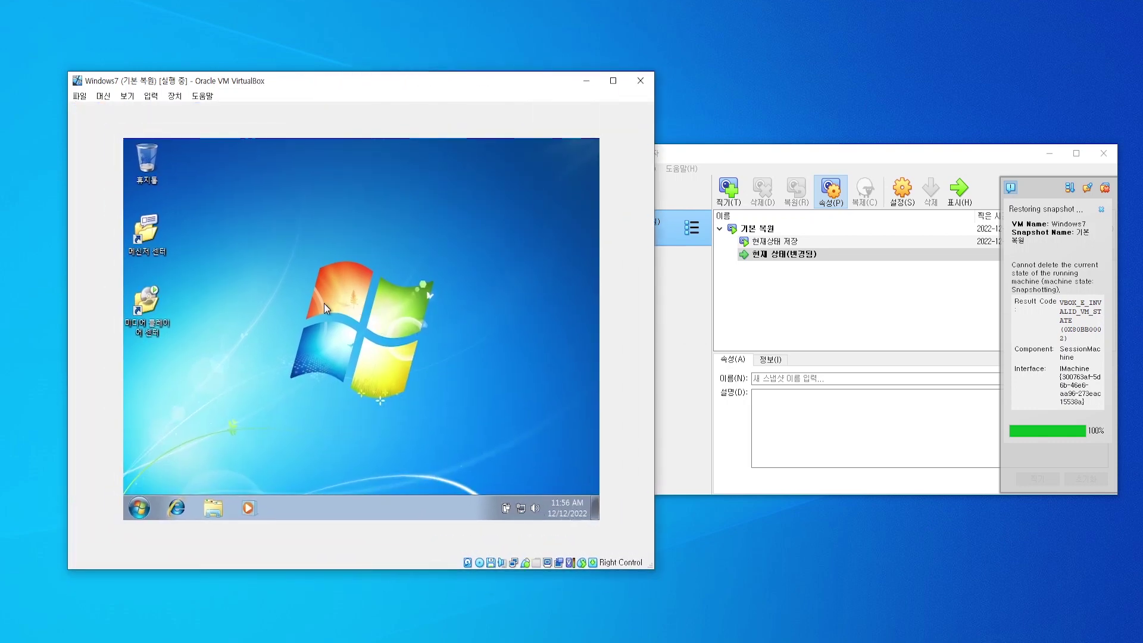
{"action": "left_click", "coordinate": [834, 161]}
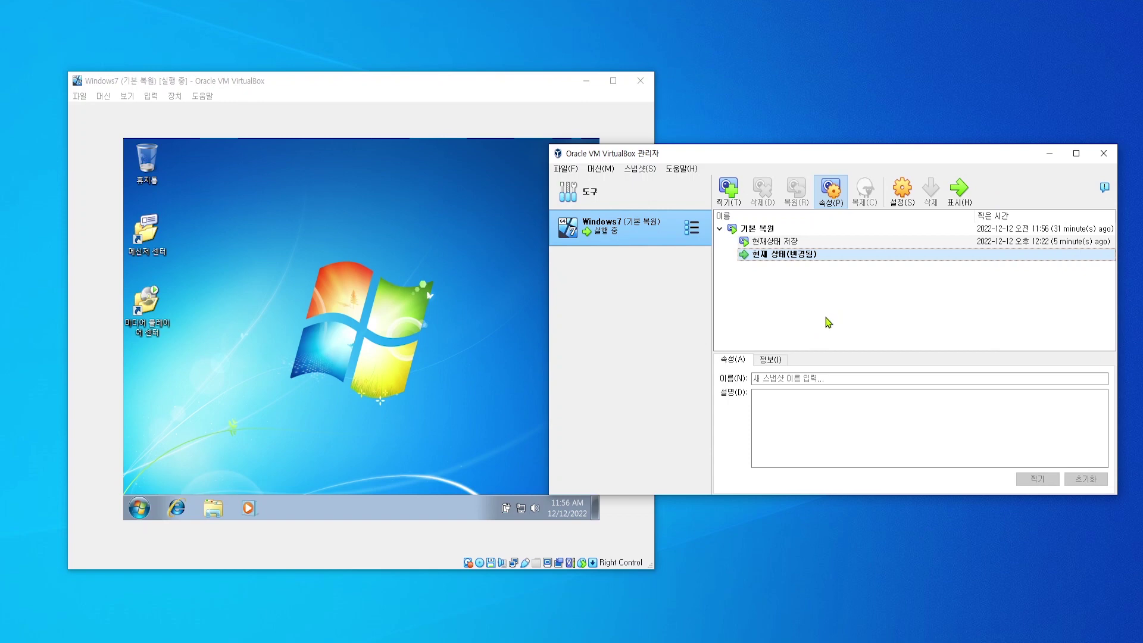
{"action": "left_click", "coordinate": [639, 171]}
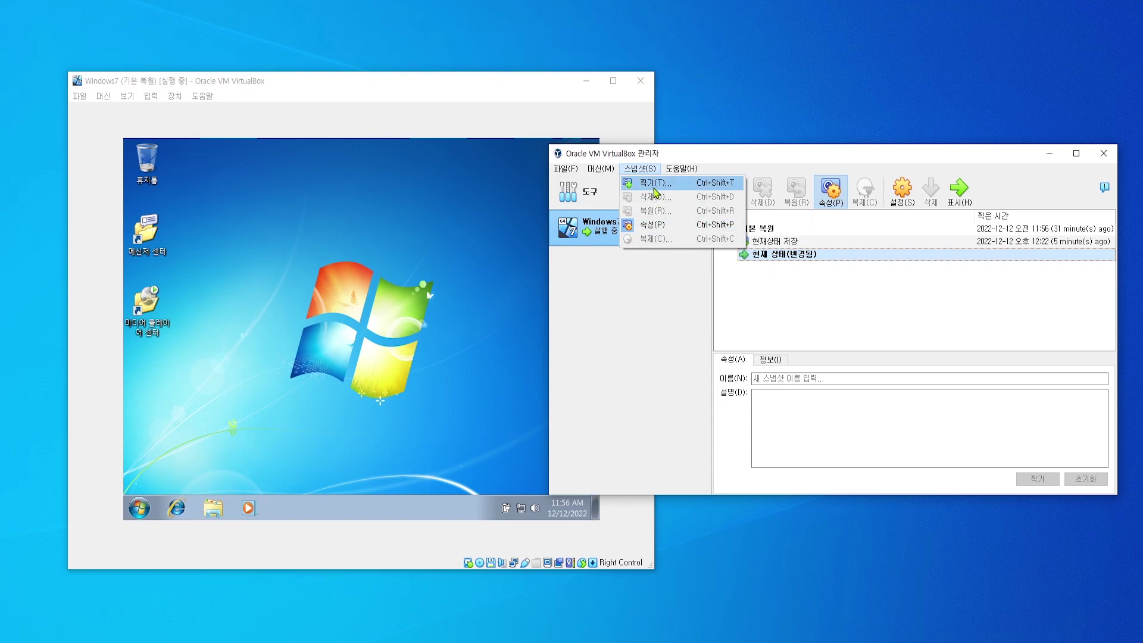
{"action": "left_click", "coordinate": [823, 164]}
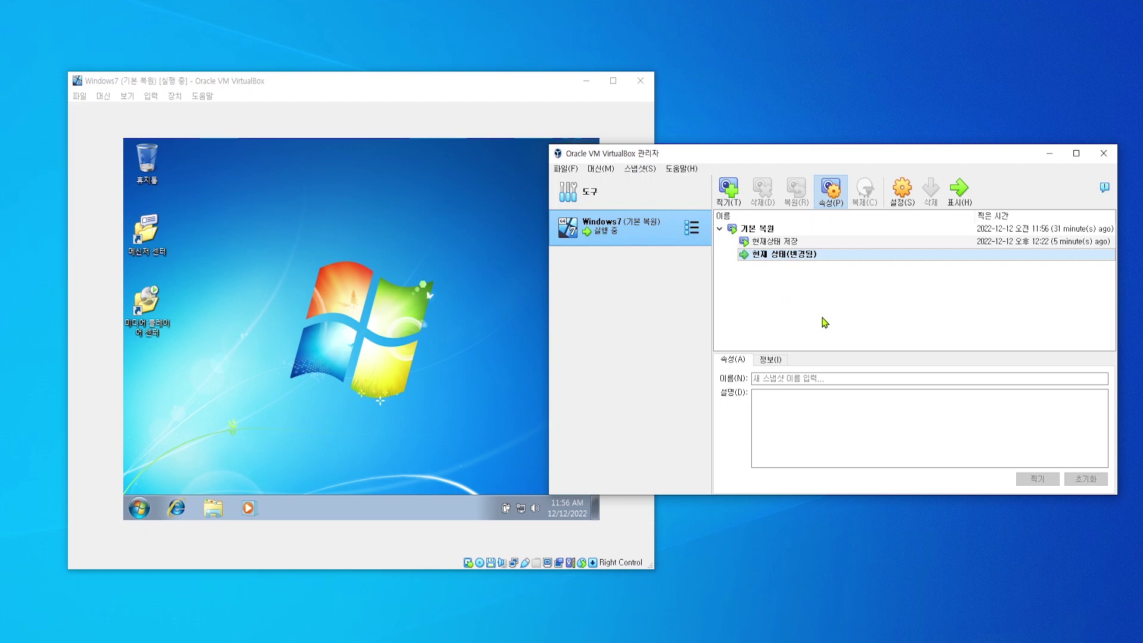
{"action": "left_click", "coordinate": [329, 329]}
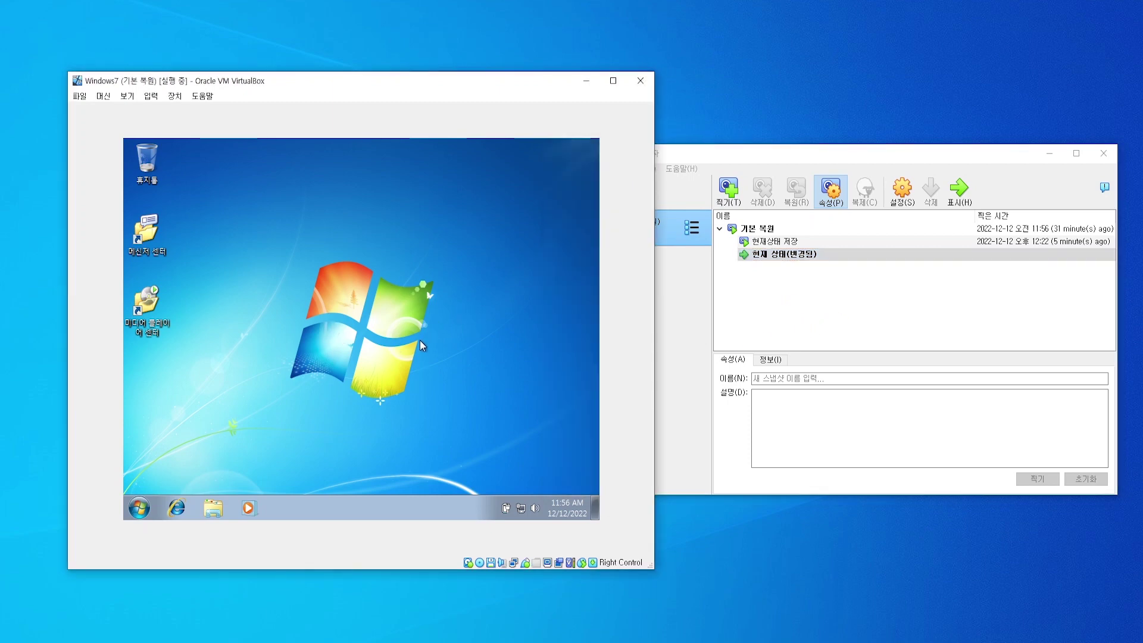